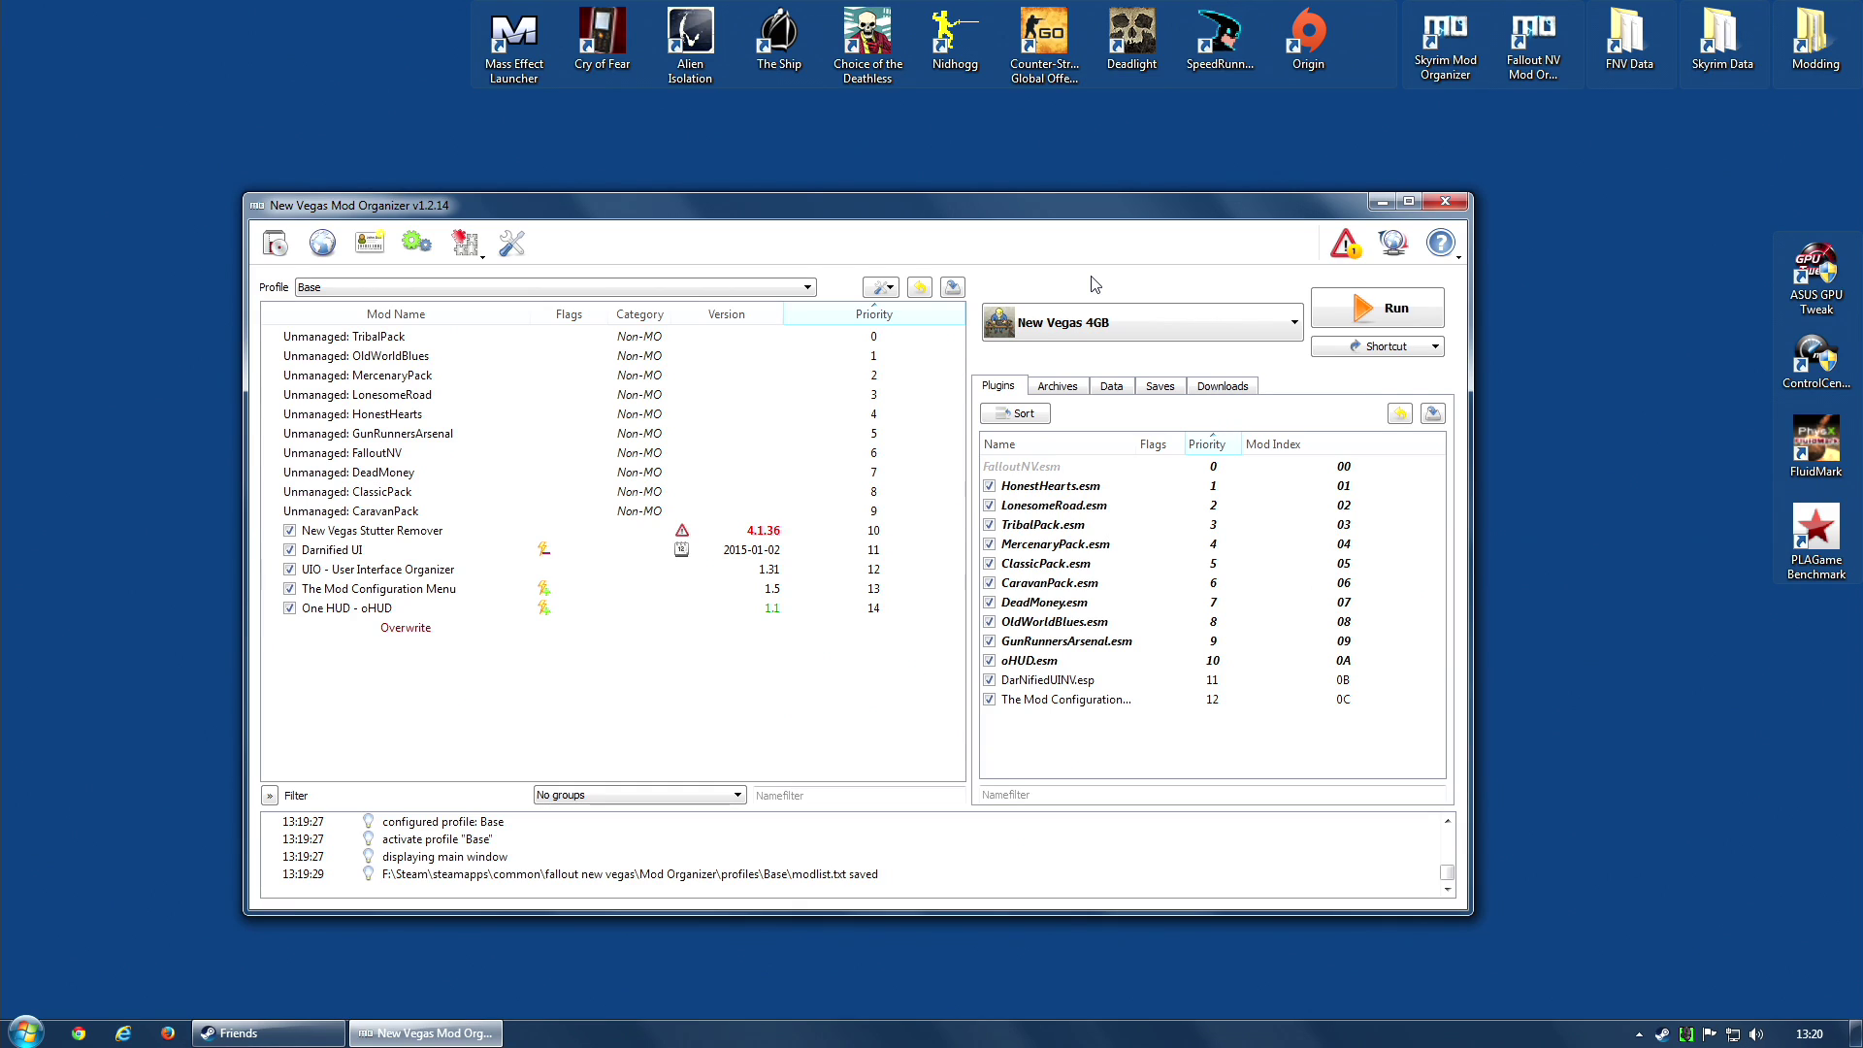
# Step: Copy the Base profile into a new profile named Jack
pyautogui.click(388, 289)
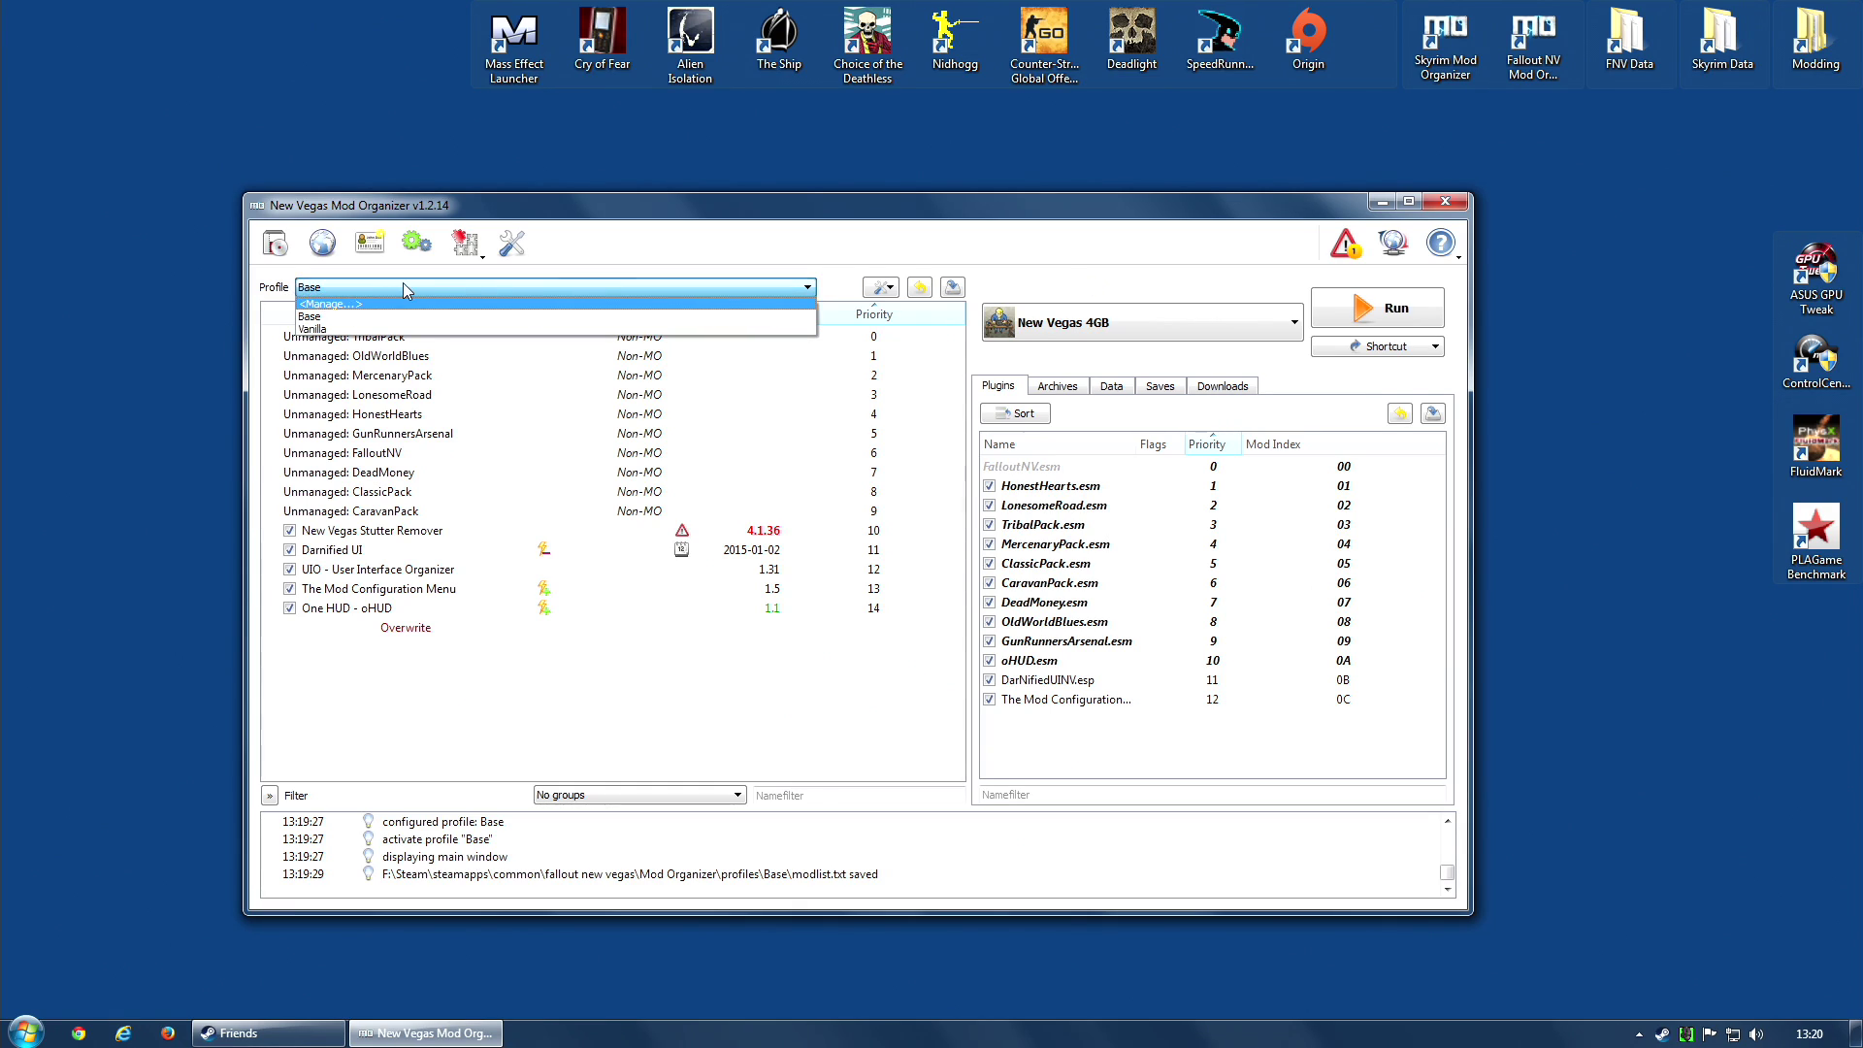
pyautogui.click(335, 304)
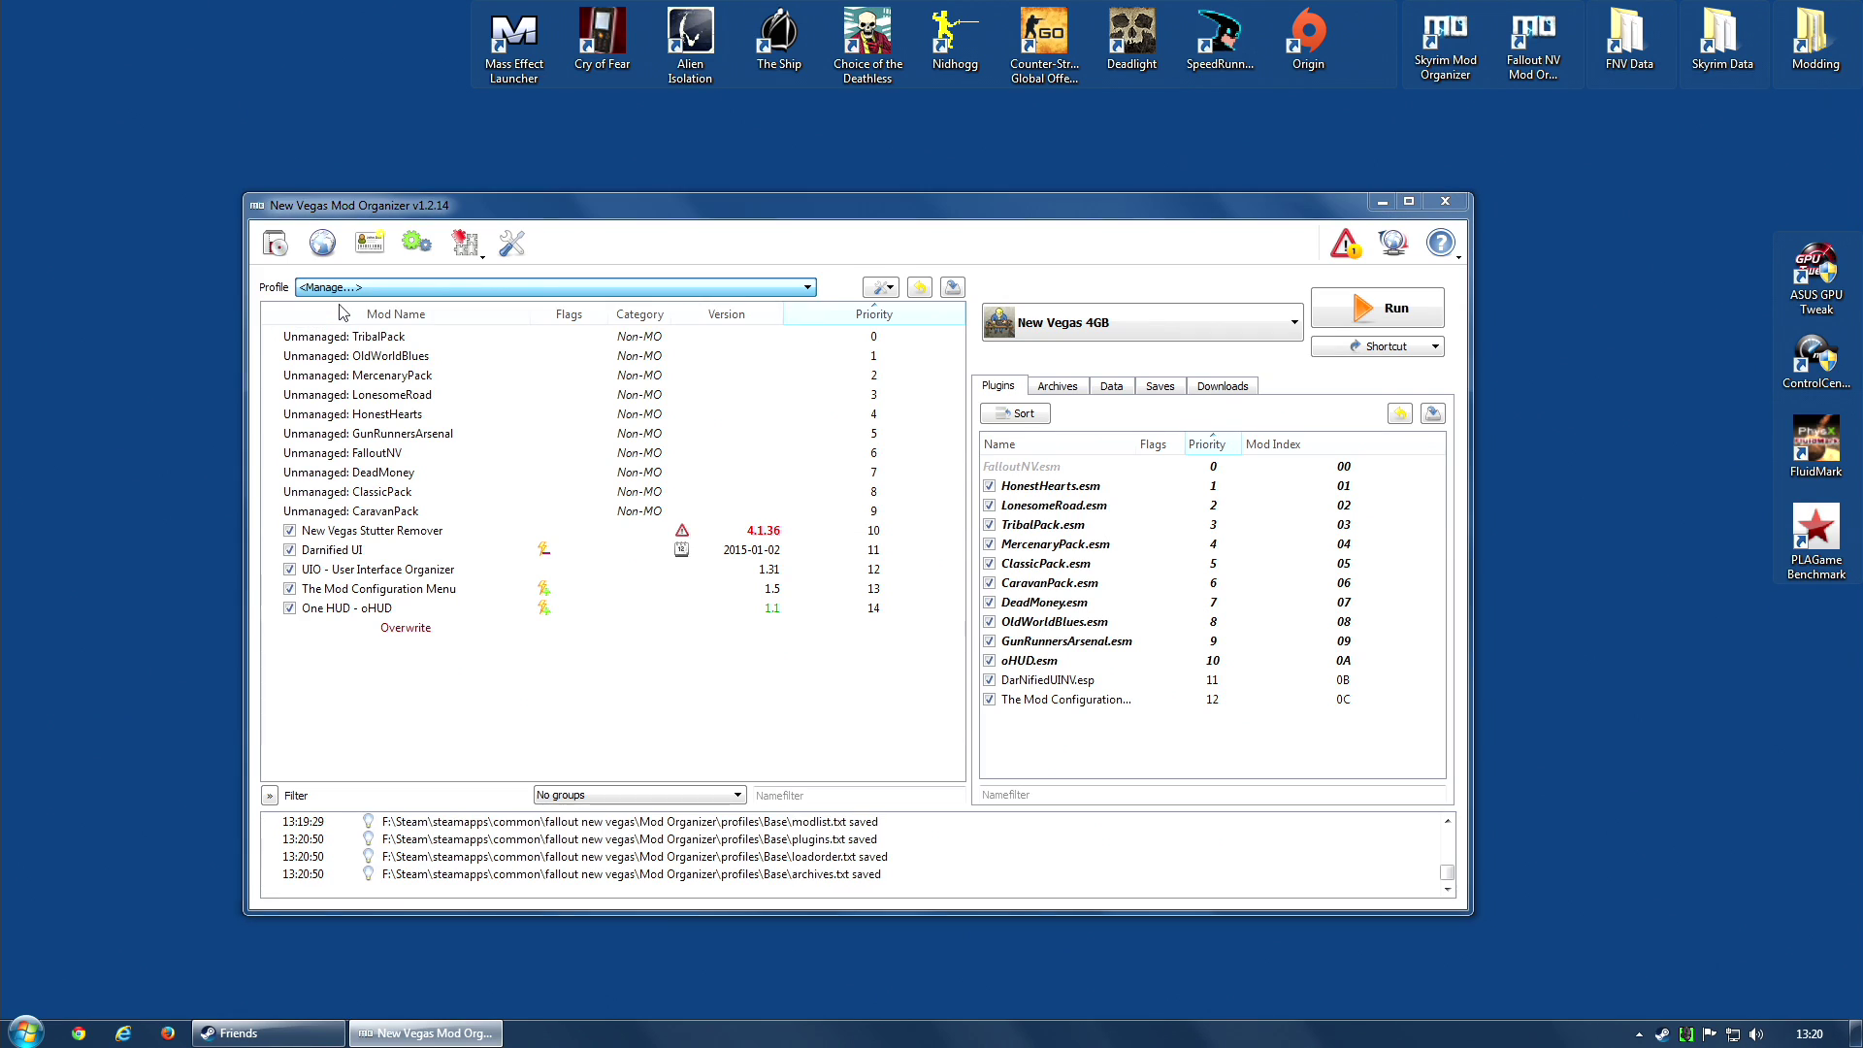
pyautogui.click(749, 380)
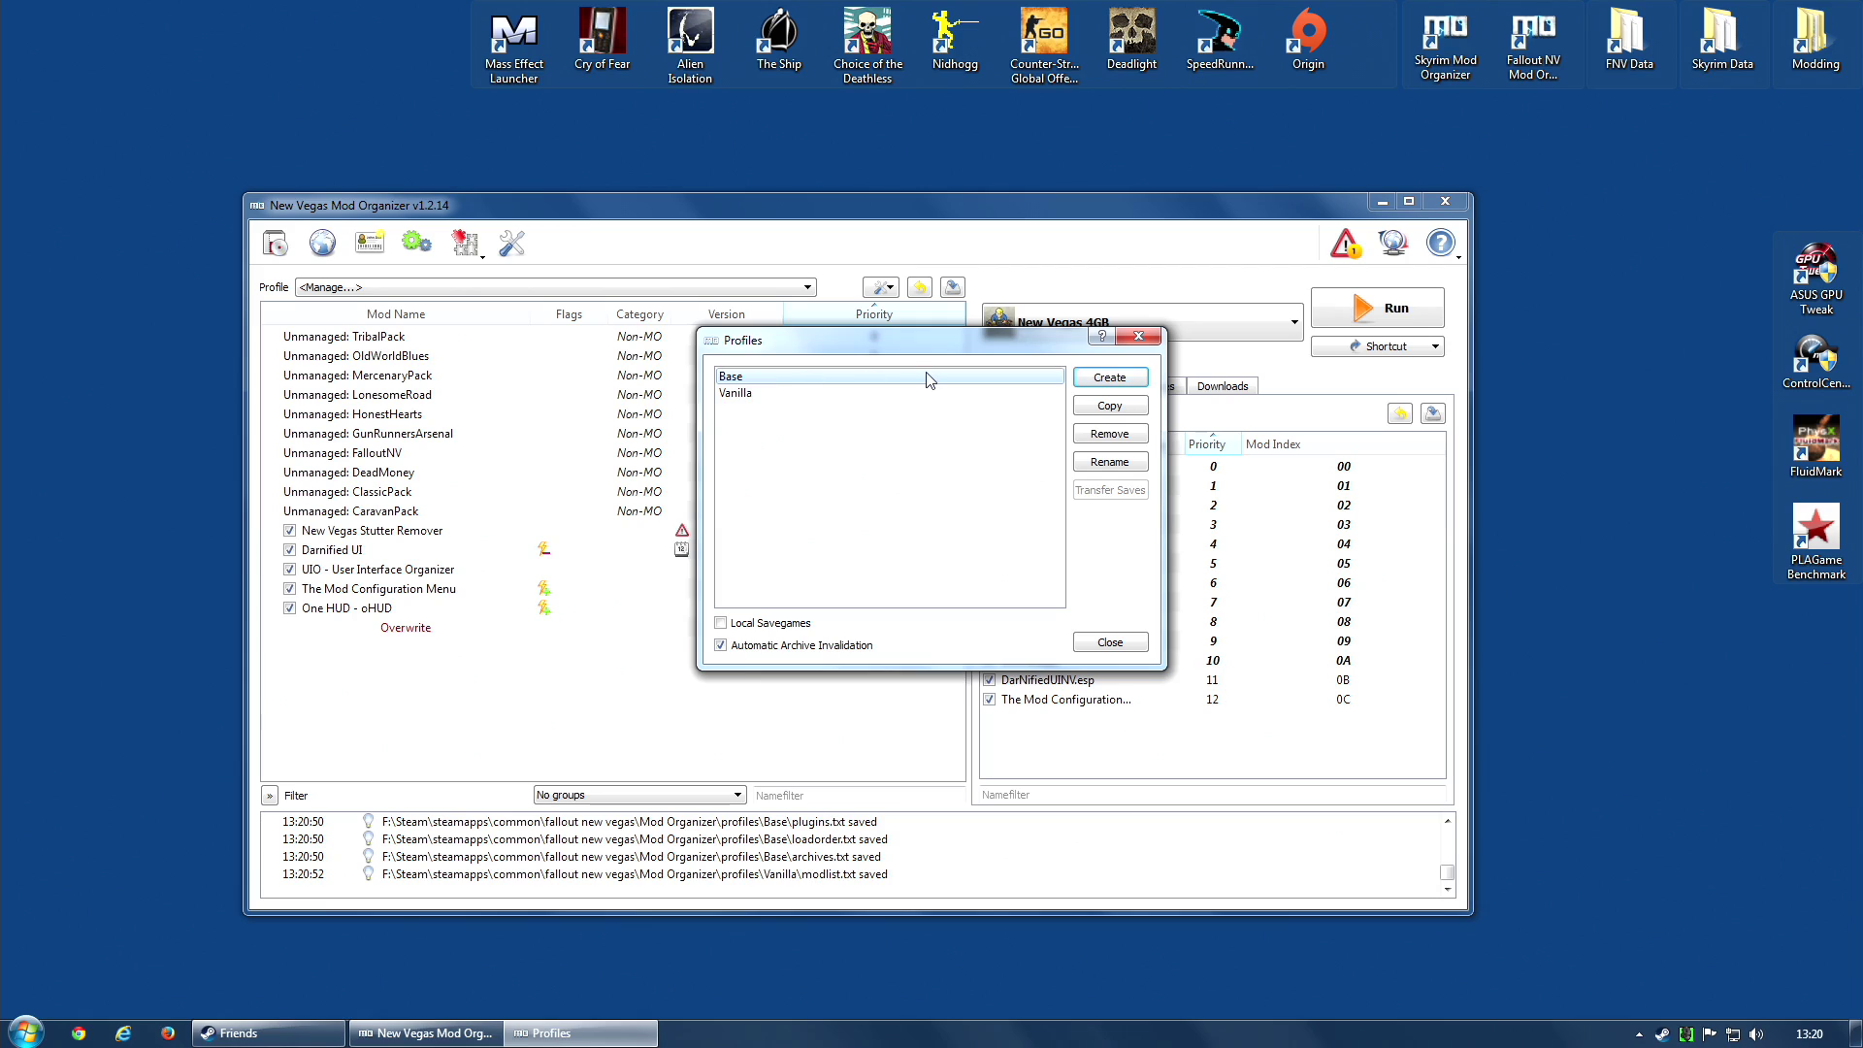
pyautogui.click(1110, 406)
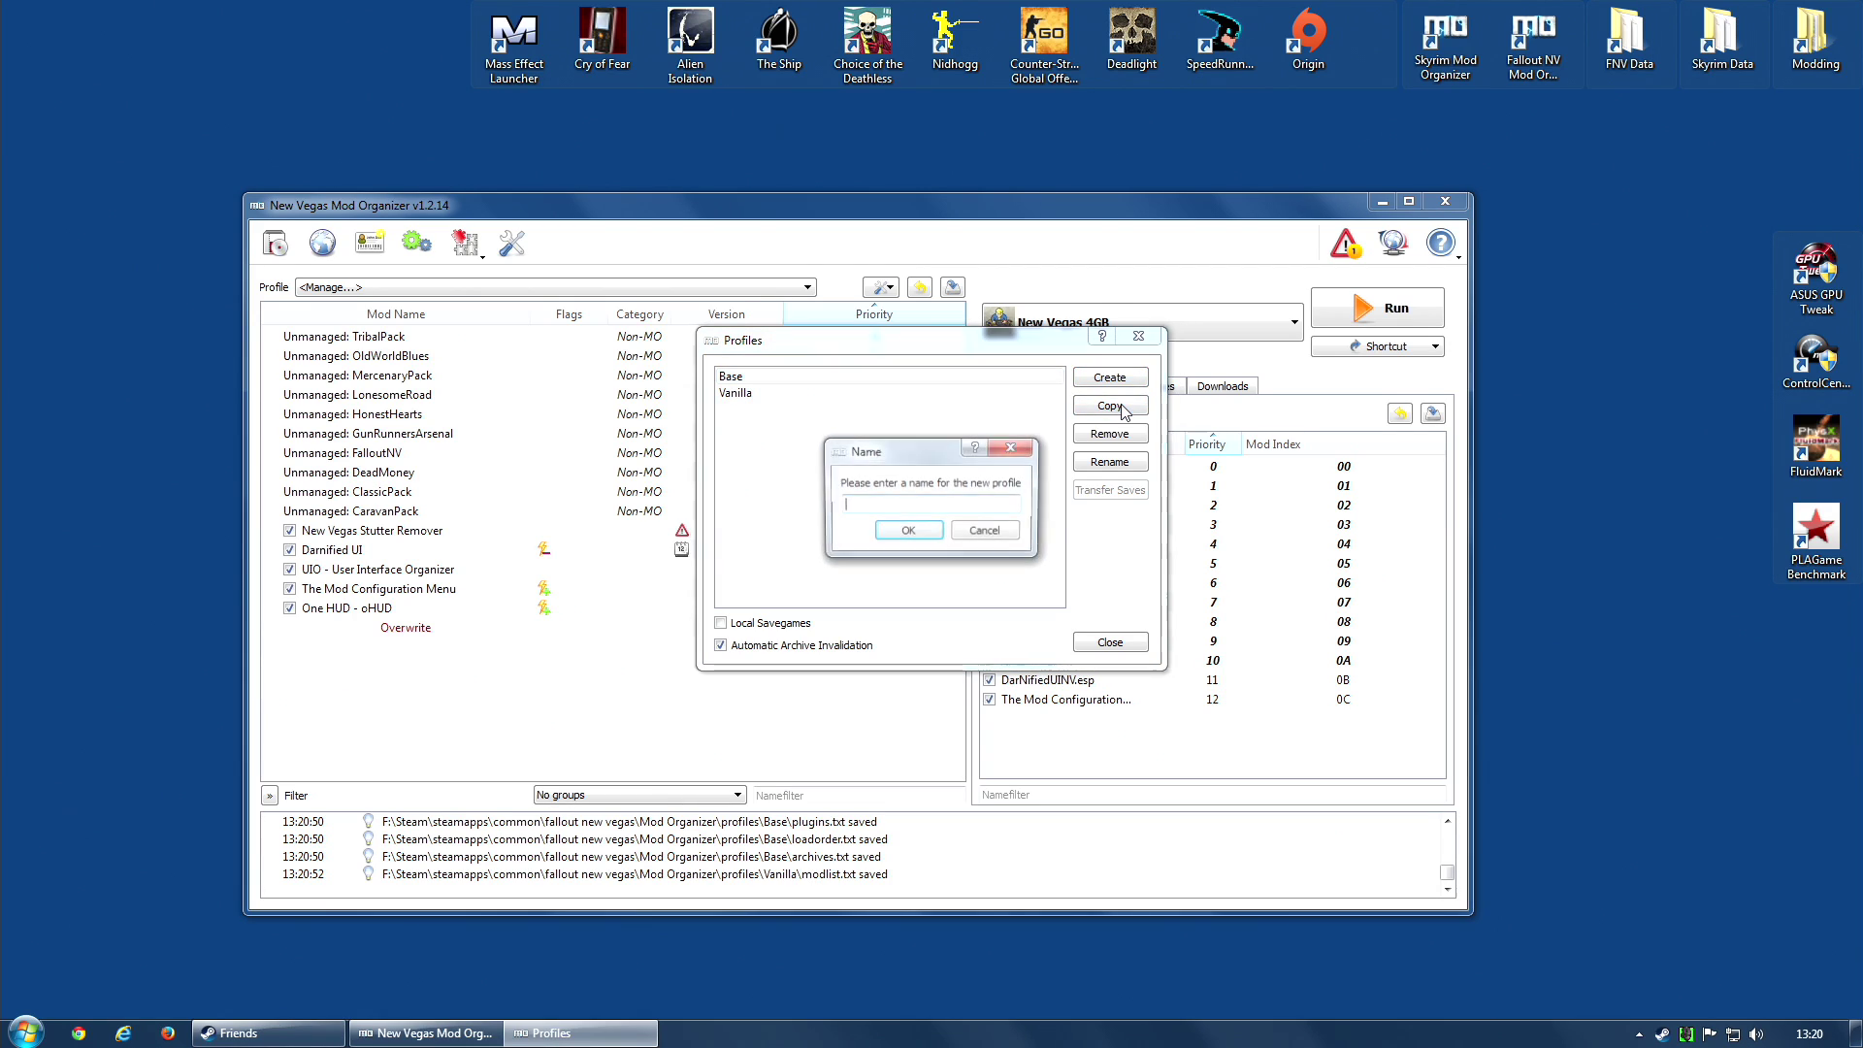
pyautogui.write('Jack')
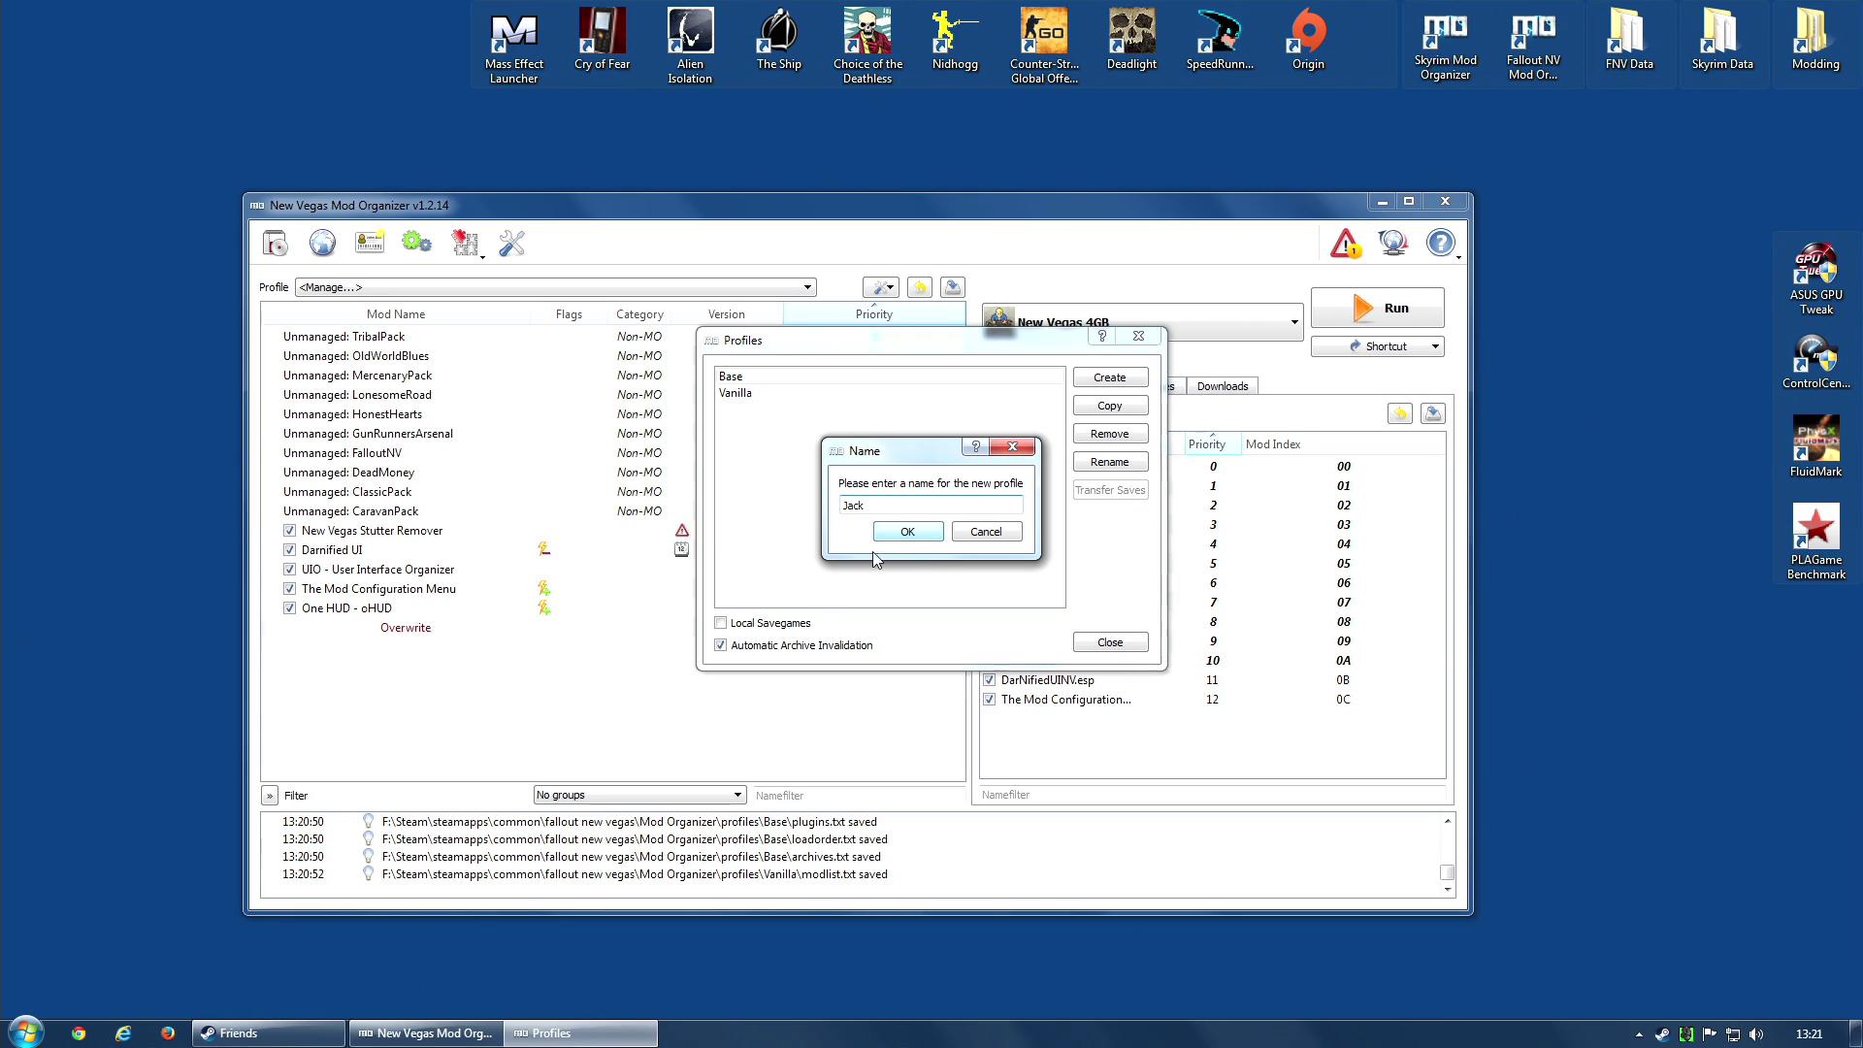
pyautogui.click(902, 535)
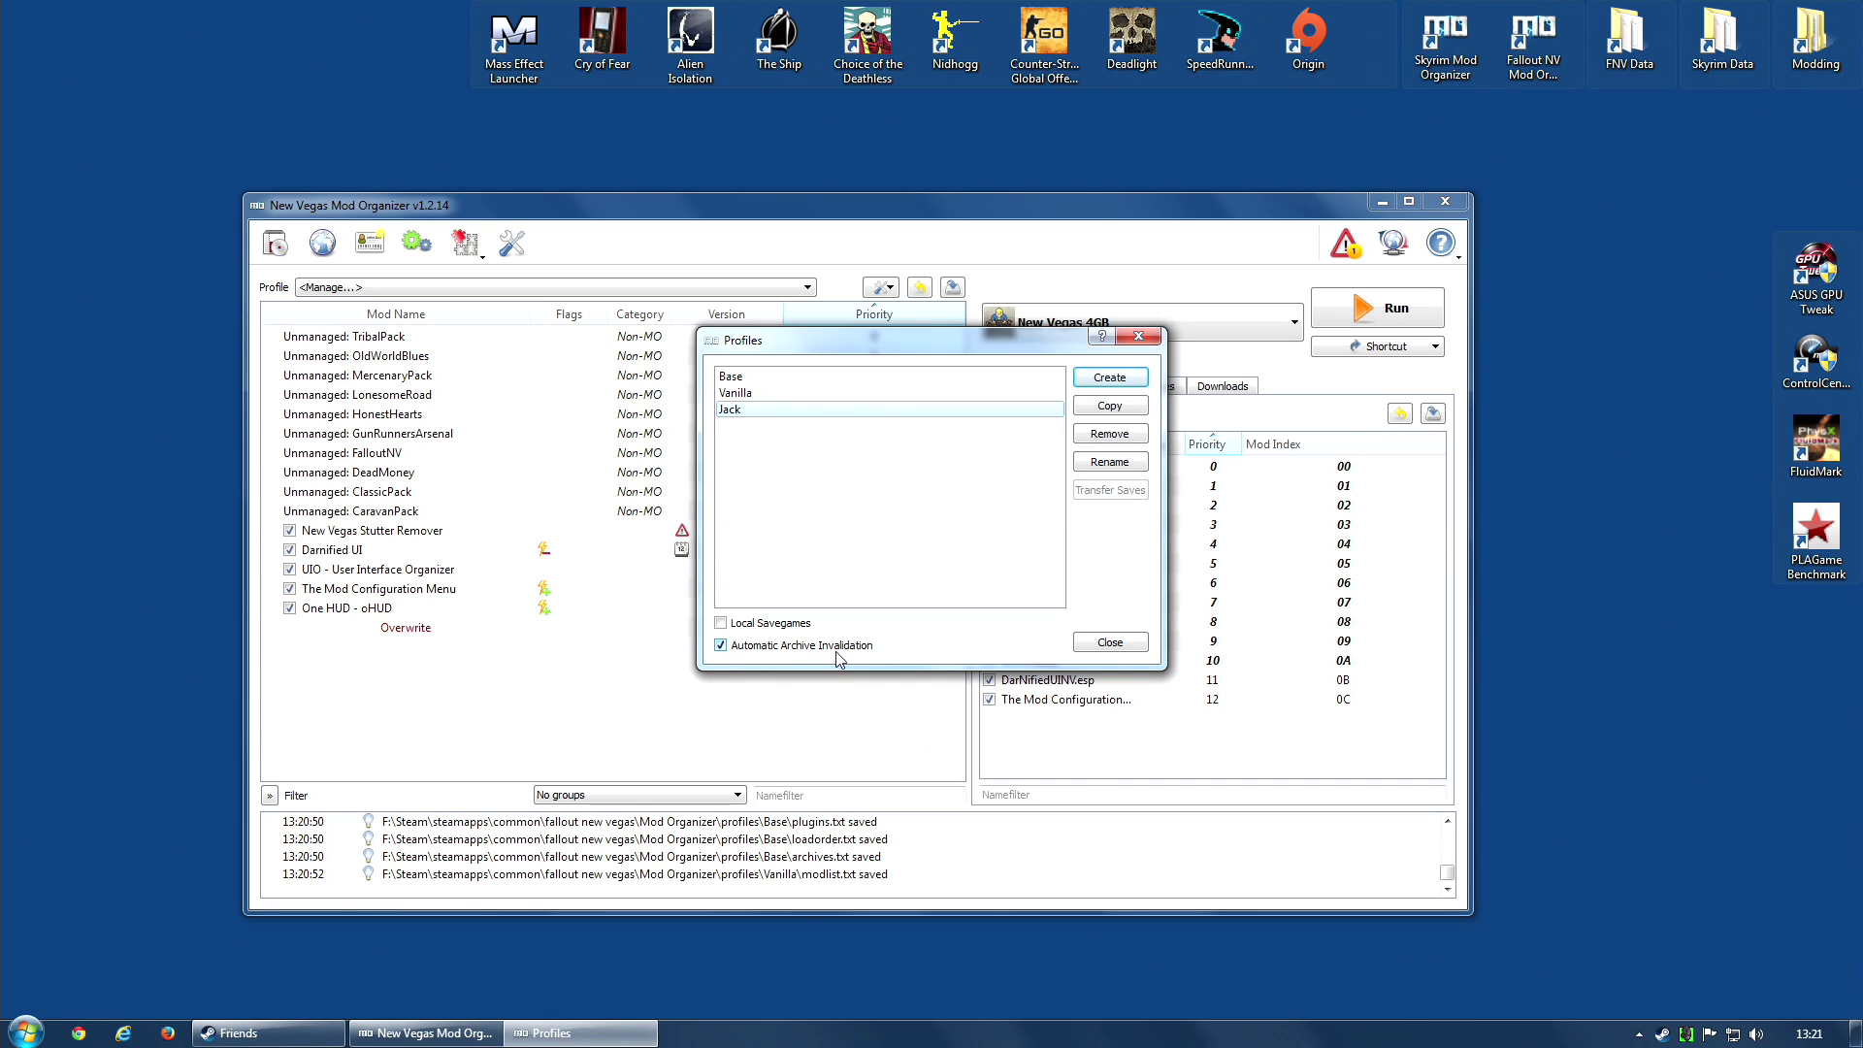
# Step: Make Jack the active profile in Mod Organizer
pyautogui.click(1104, 646)
pyautogui.click(666, 287)
pyautogui.click(403, 329)
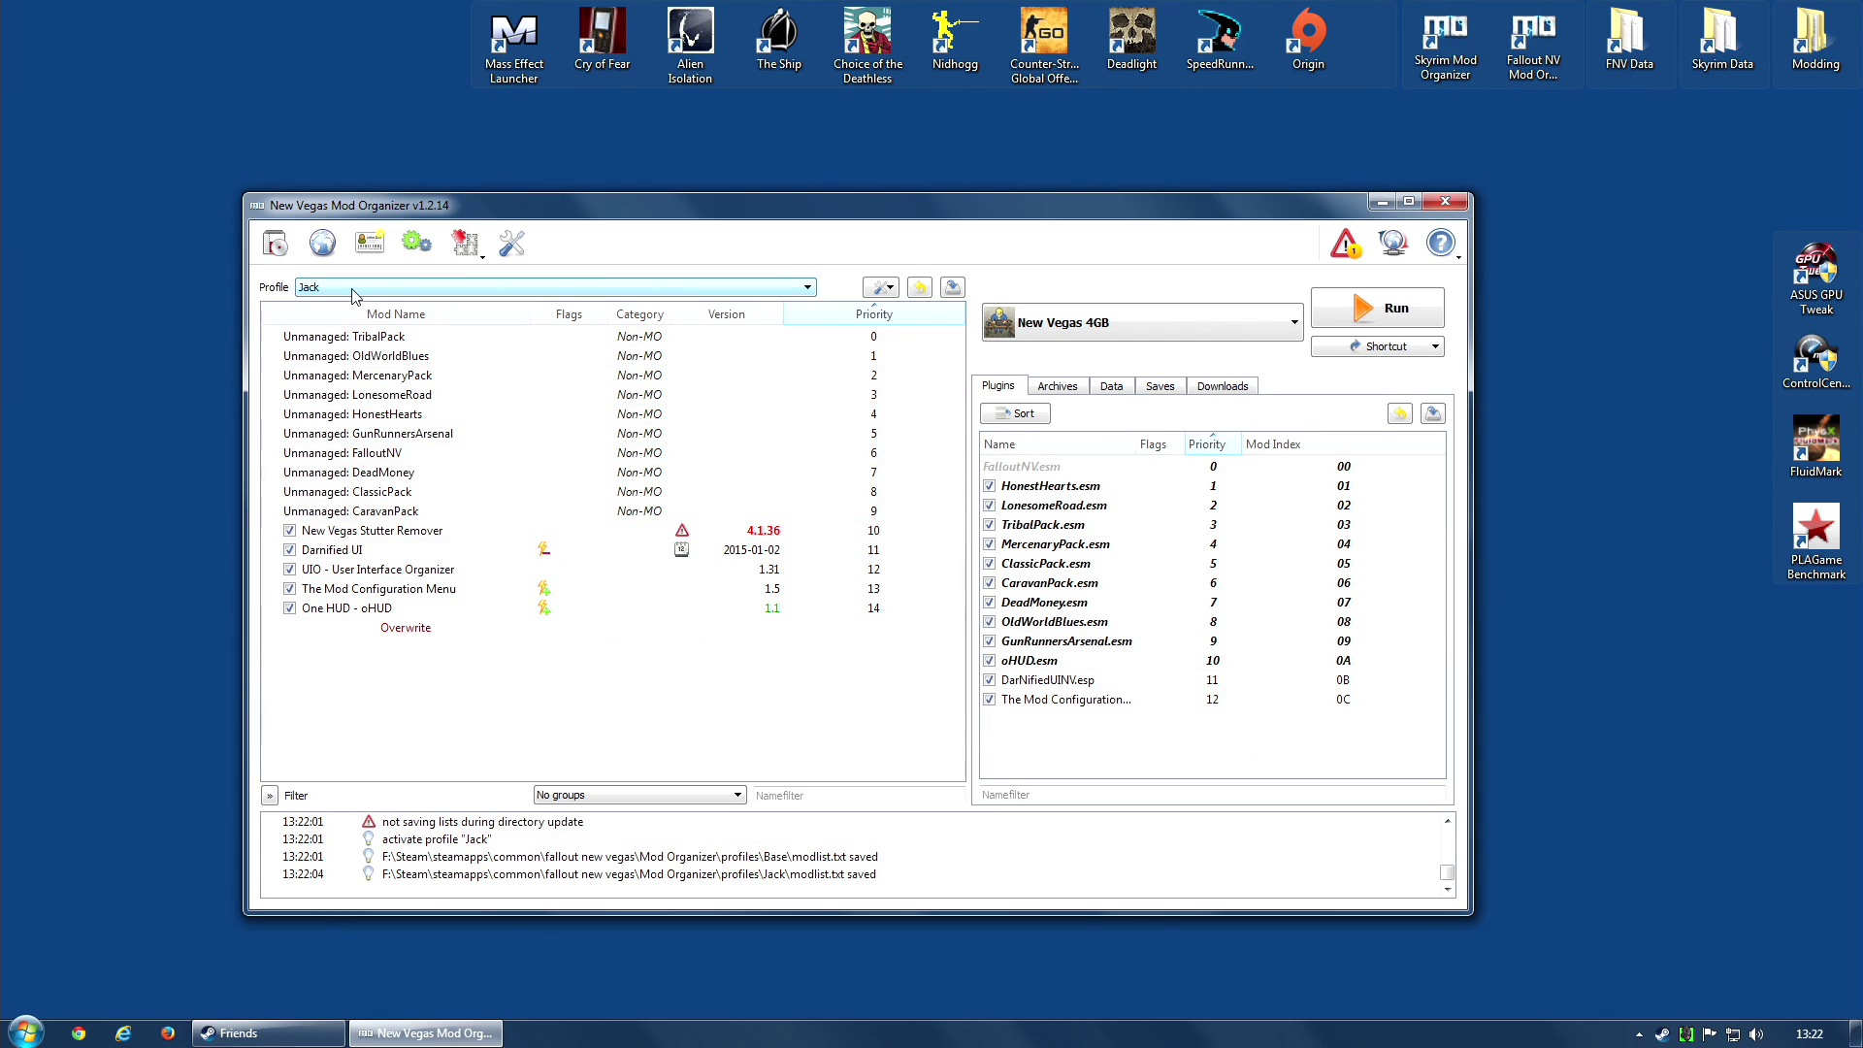
# Step: Enable Local Savegames for the Jack profile
pyautogui.click(356, 291)
pyautogui.click(782, 342)
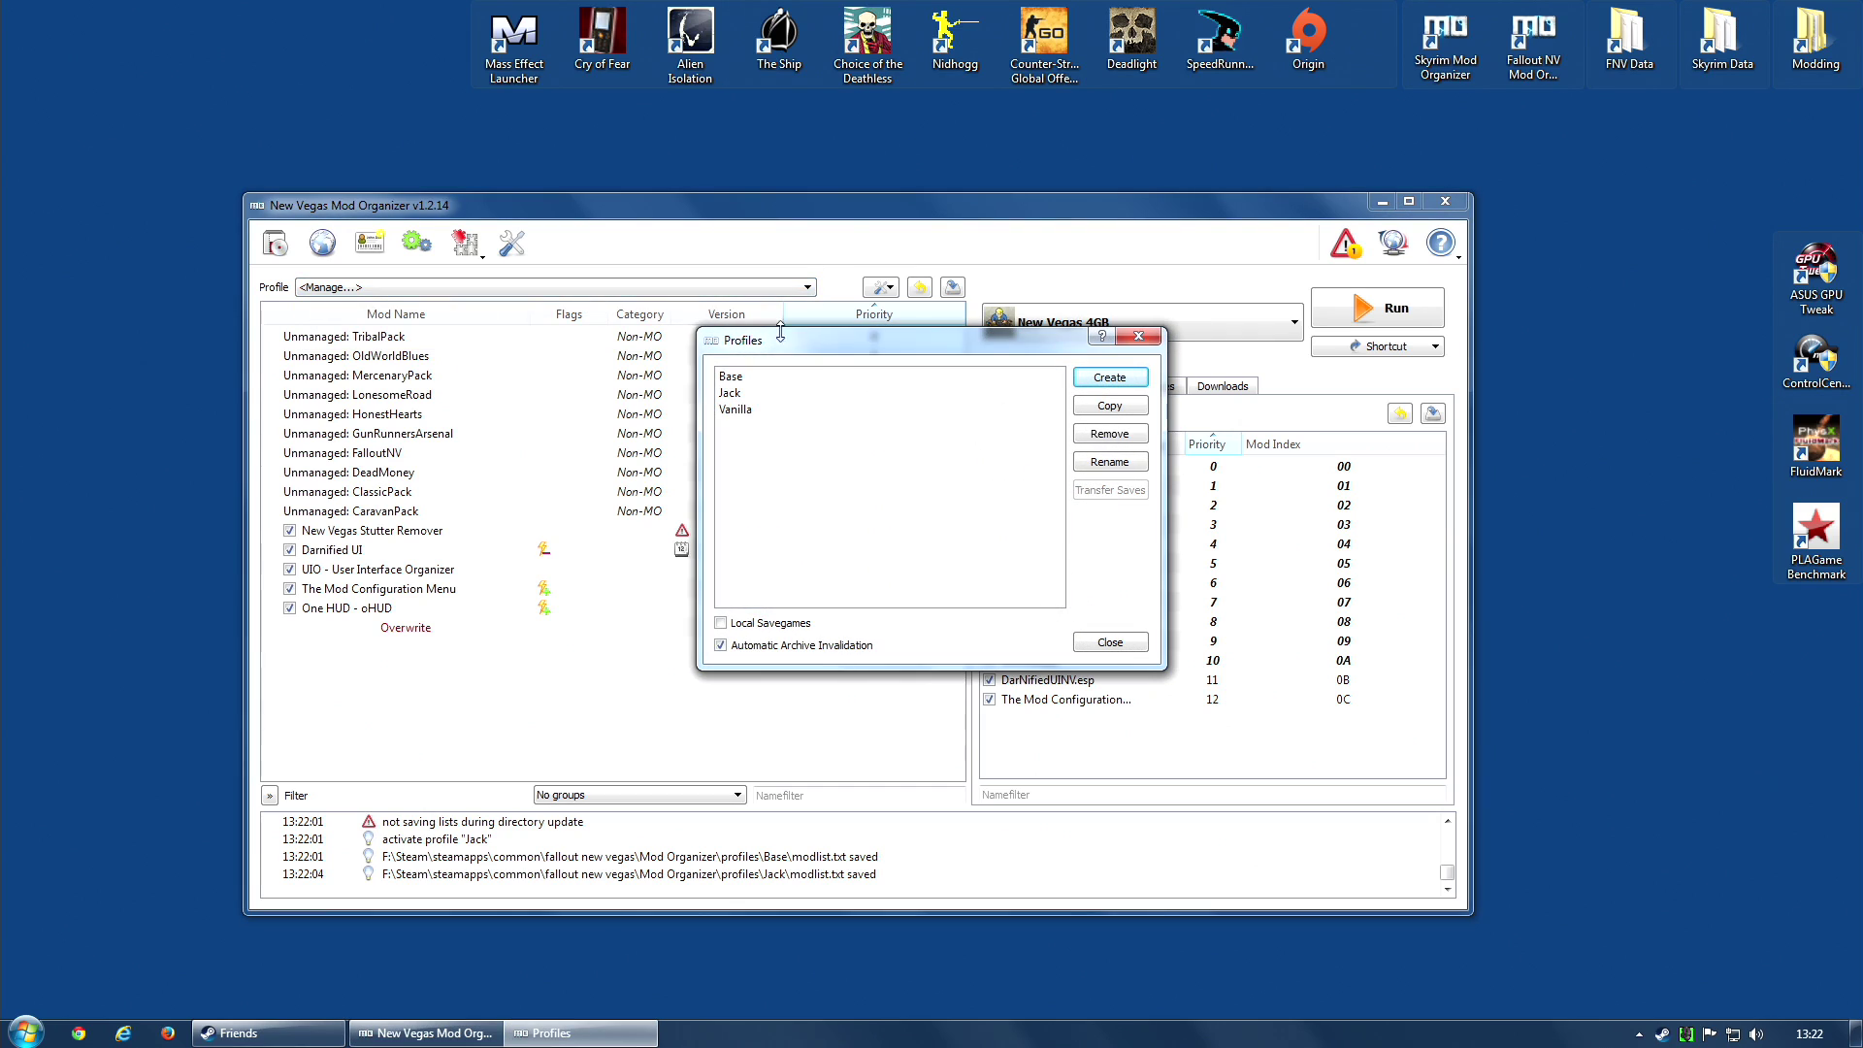
pyautogui.click(754, 398)
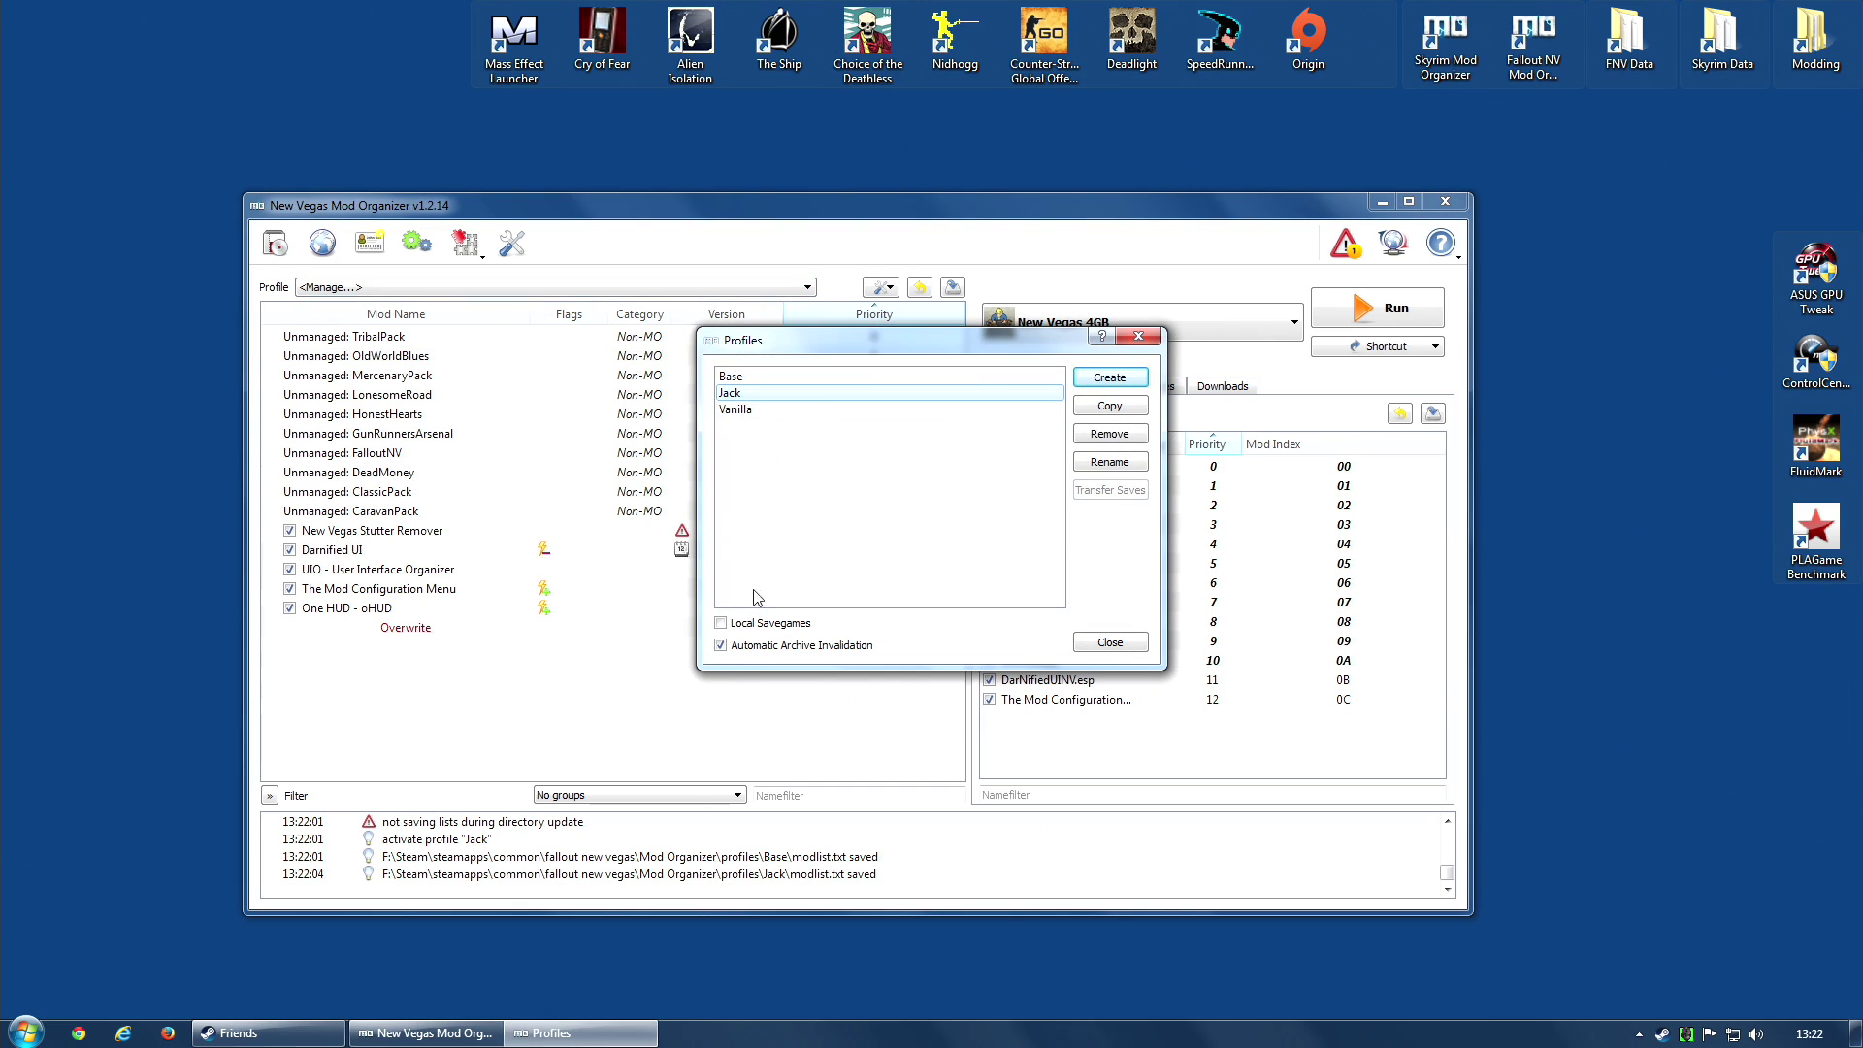
pyautogui.click(721, 624)
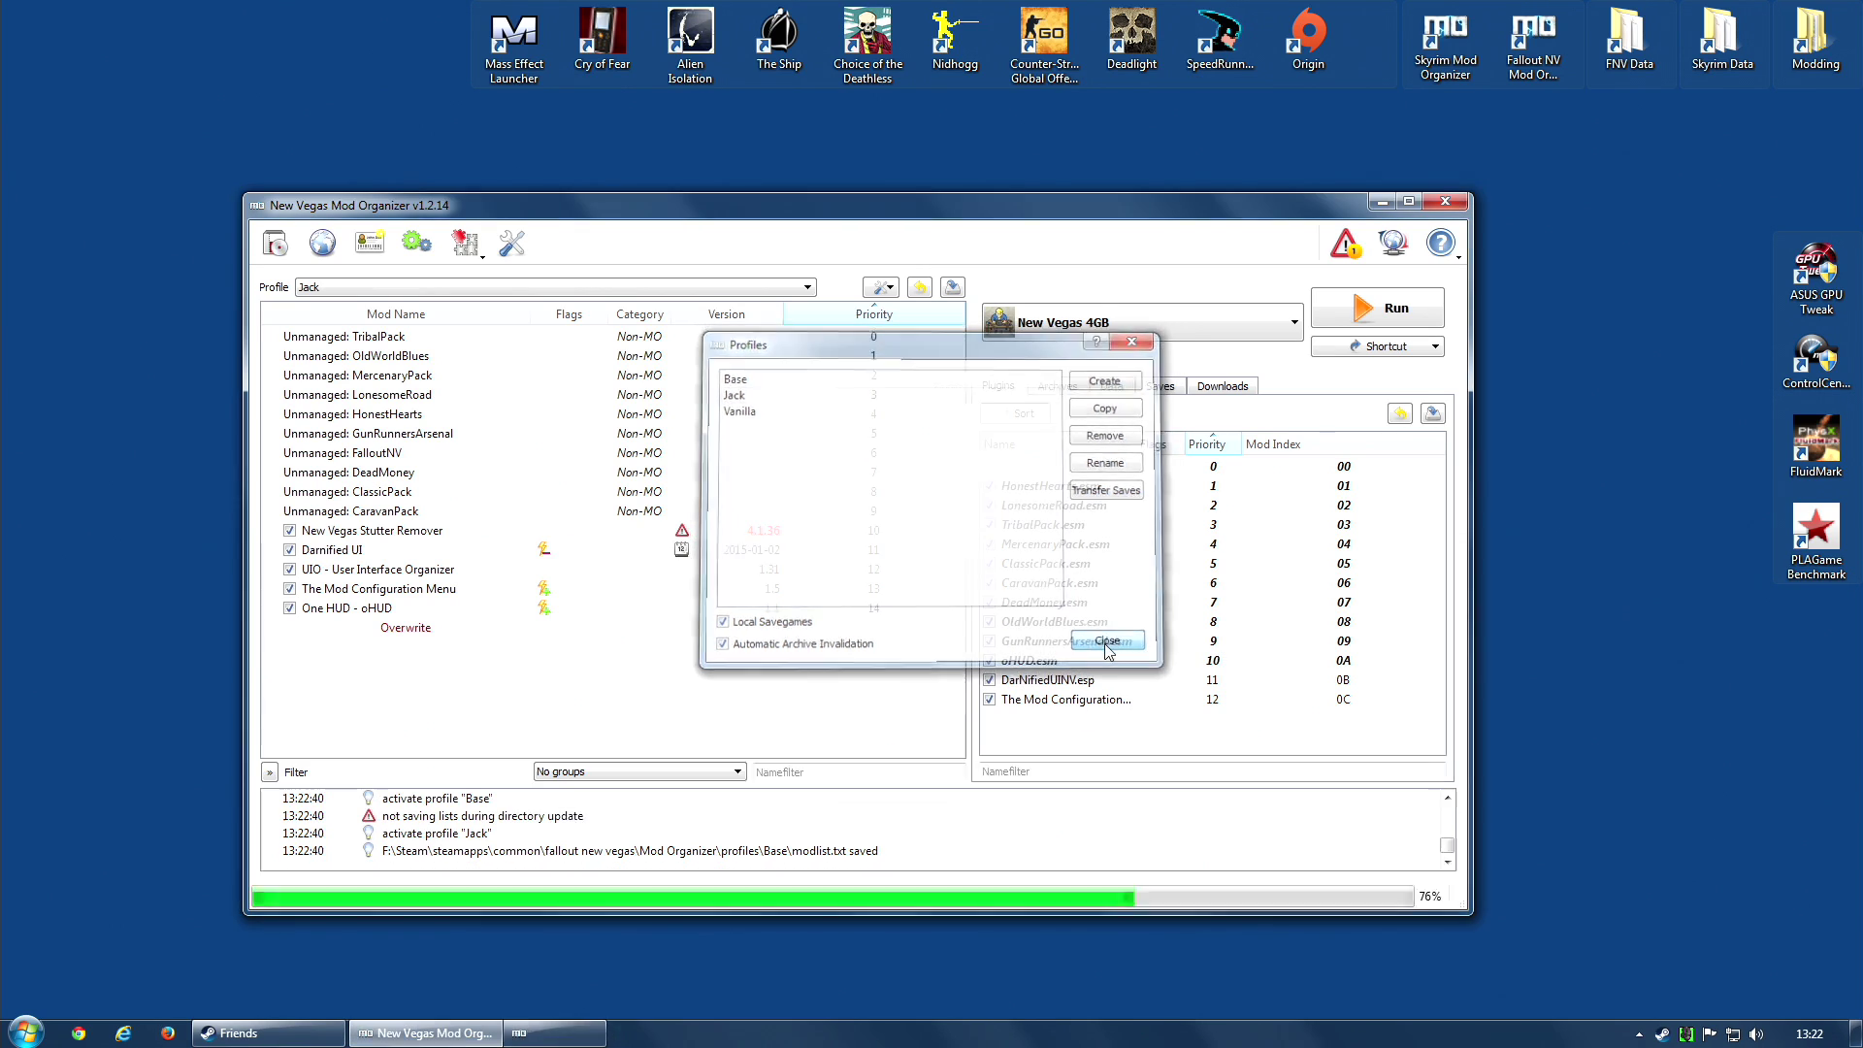
pyautogui.click(1110, 643)
# Step: Compare saves: Jack's list is empty while Base holds the existing character saves; reactivate Jack
pyautogui.click(1162, 388)
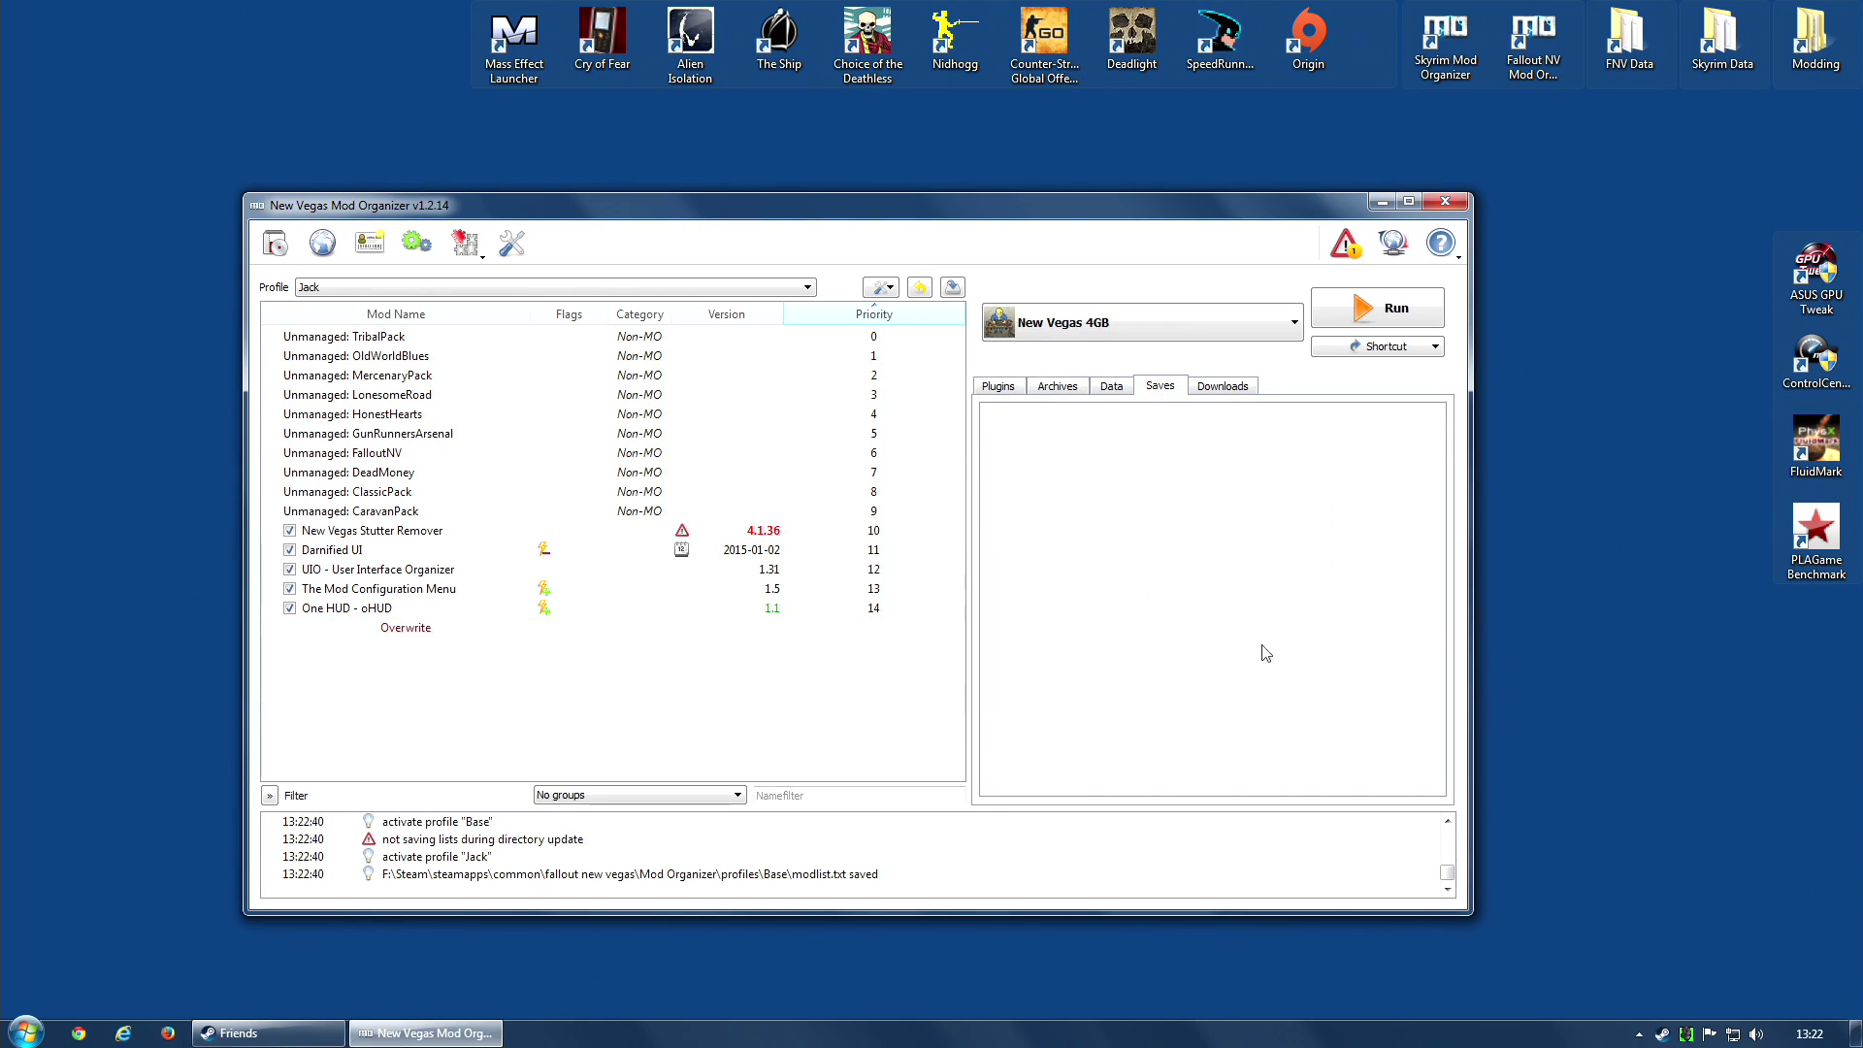
pyautogui.click(447, 287)
pyautogui.click(446, 305)
pyautogui.moveTo(1103, 618)
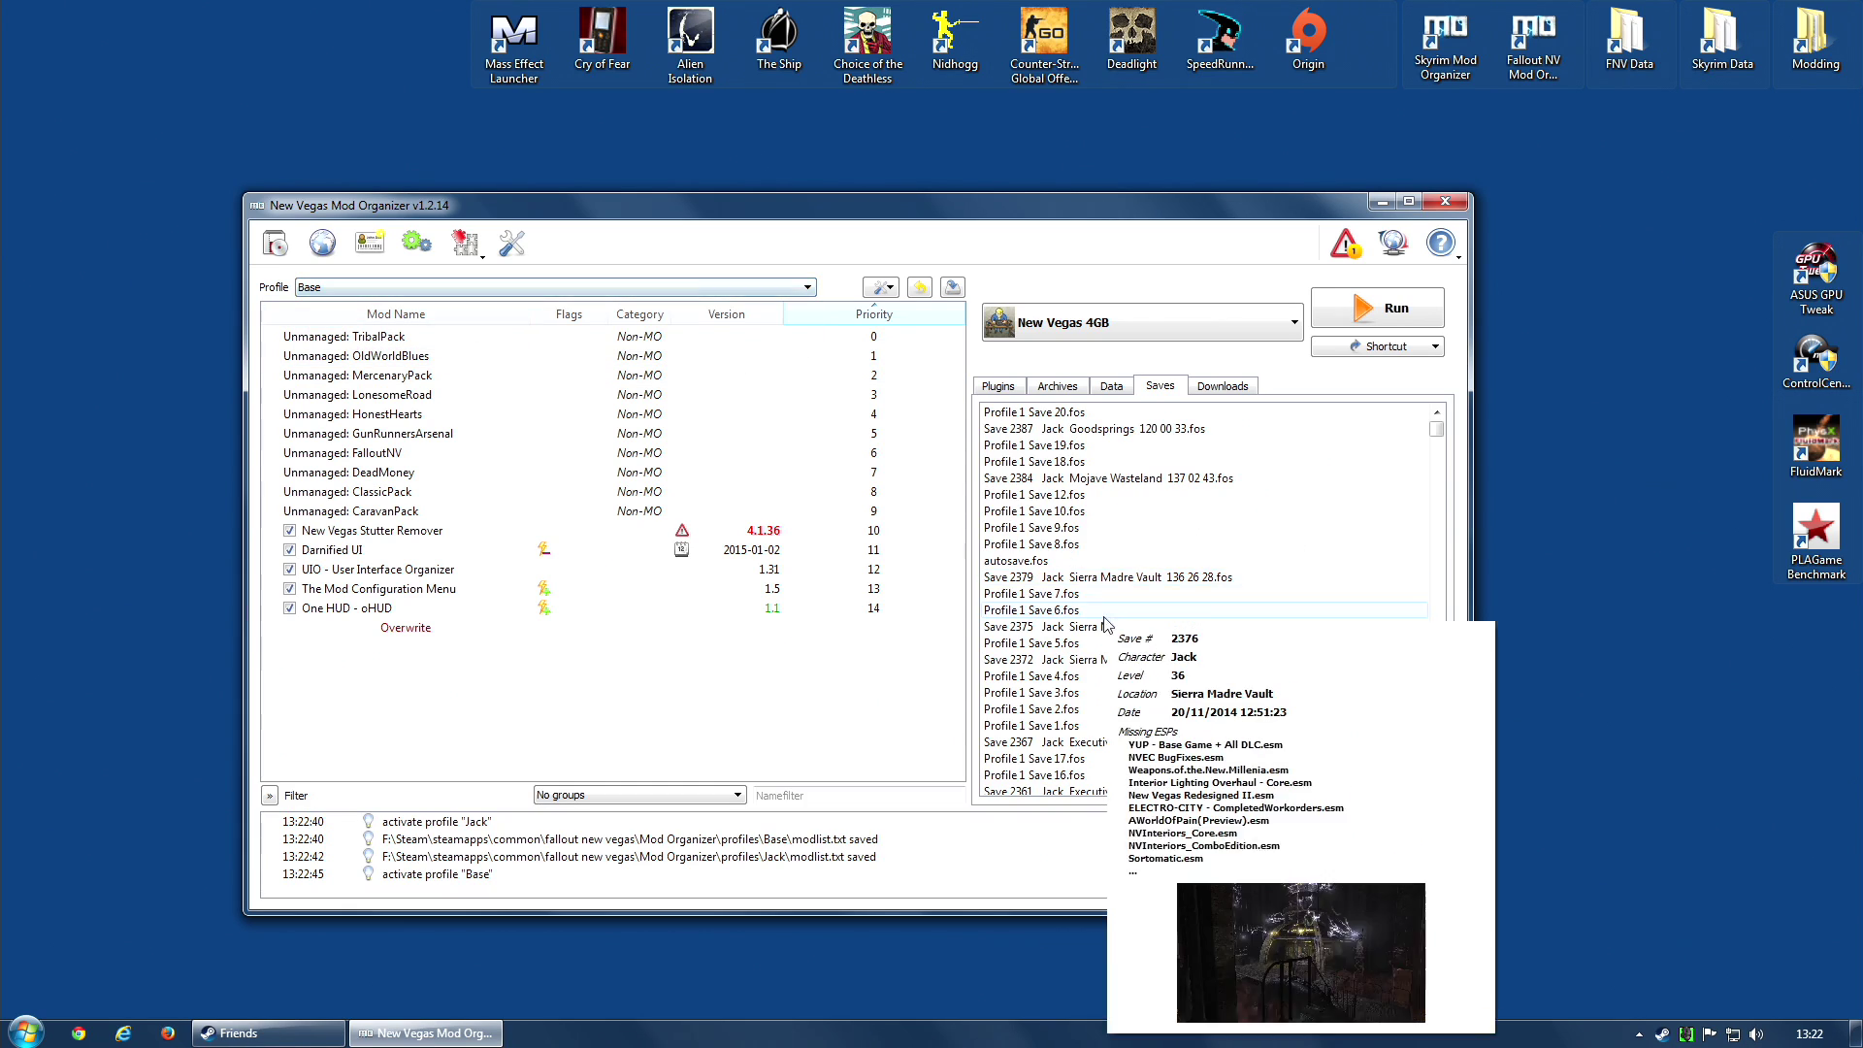
pyautogui.scroll(-10, 1104, 621)
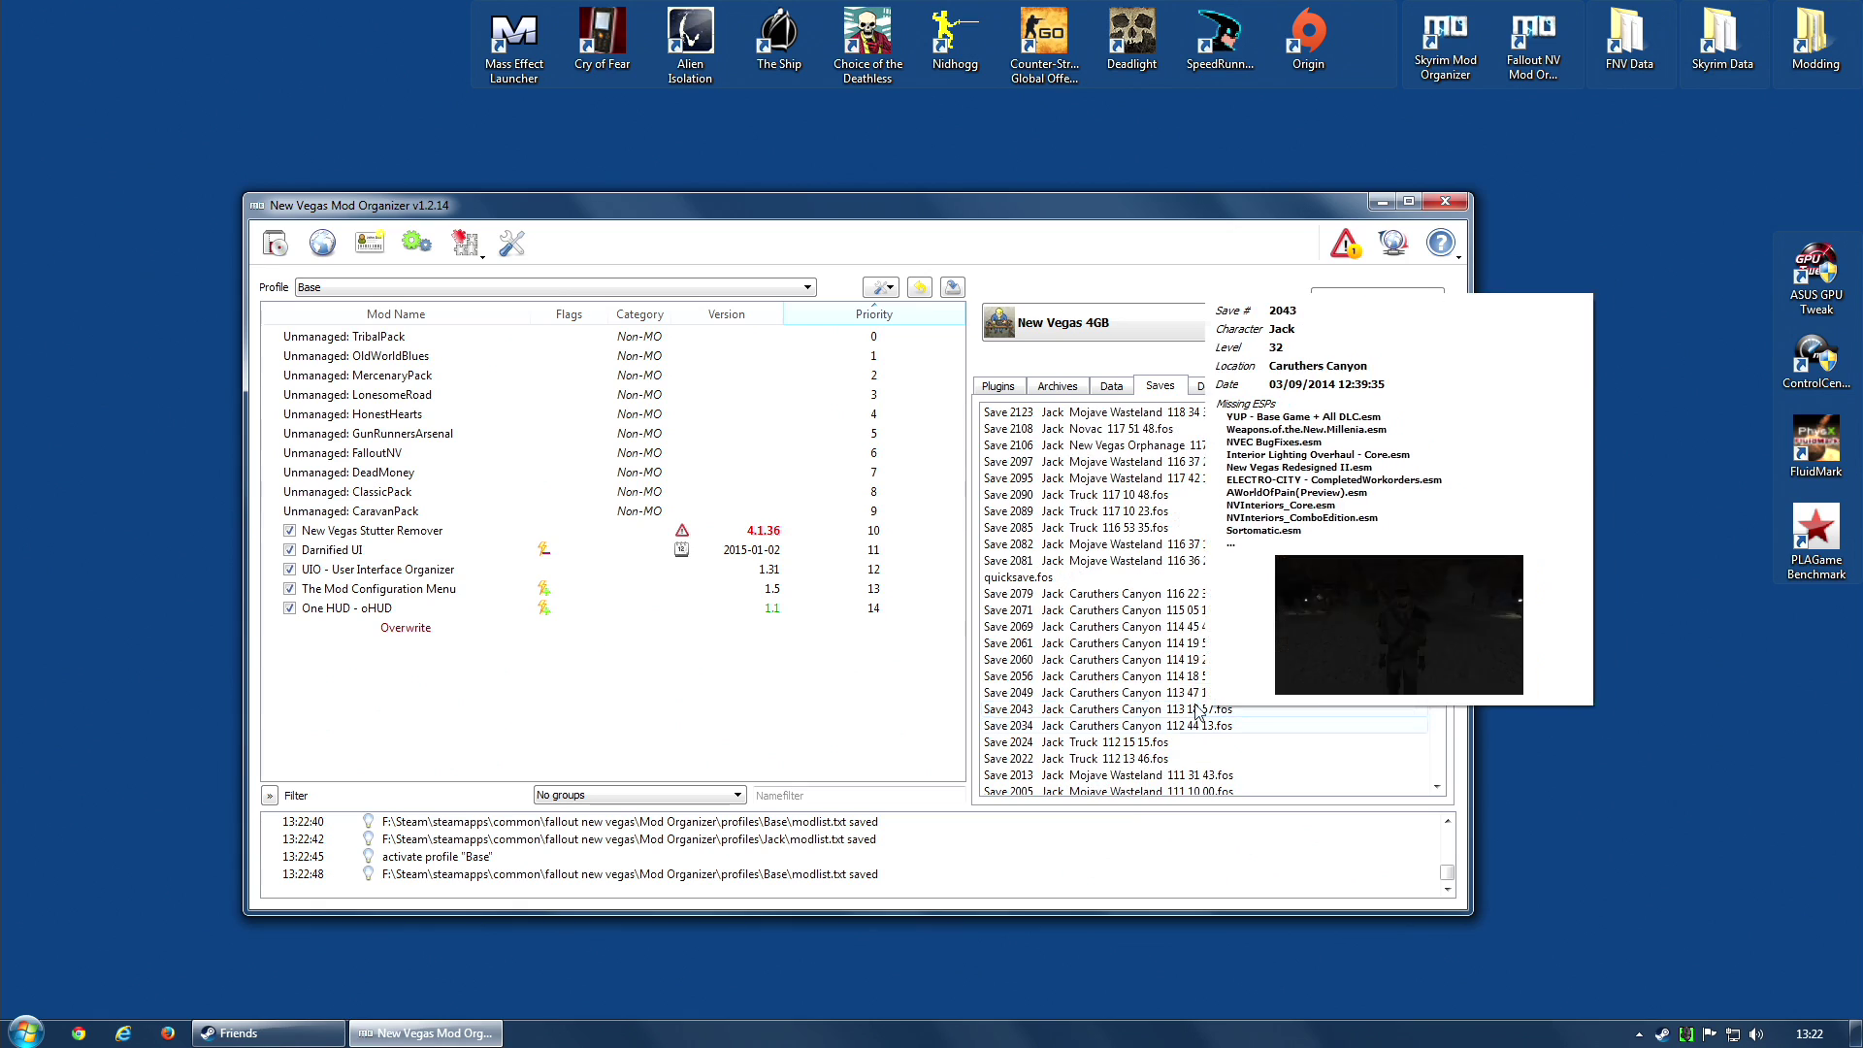
pyautogui.scroll(-7, 1198, 713)
pyautogui.moveTo(1438, 488); pyautogui.dragTo(1437, 425)
pyautogui.click(381, 290)
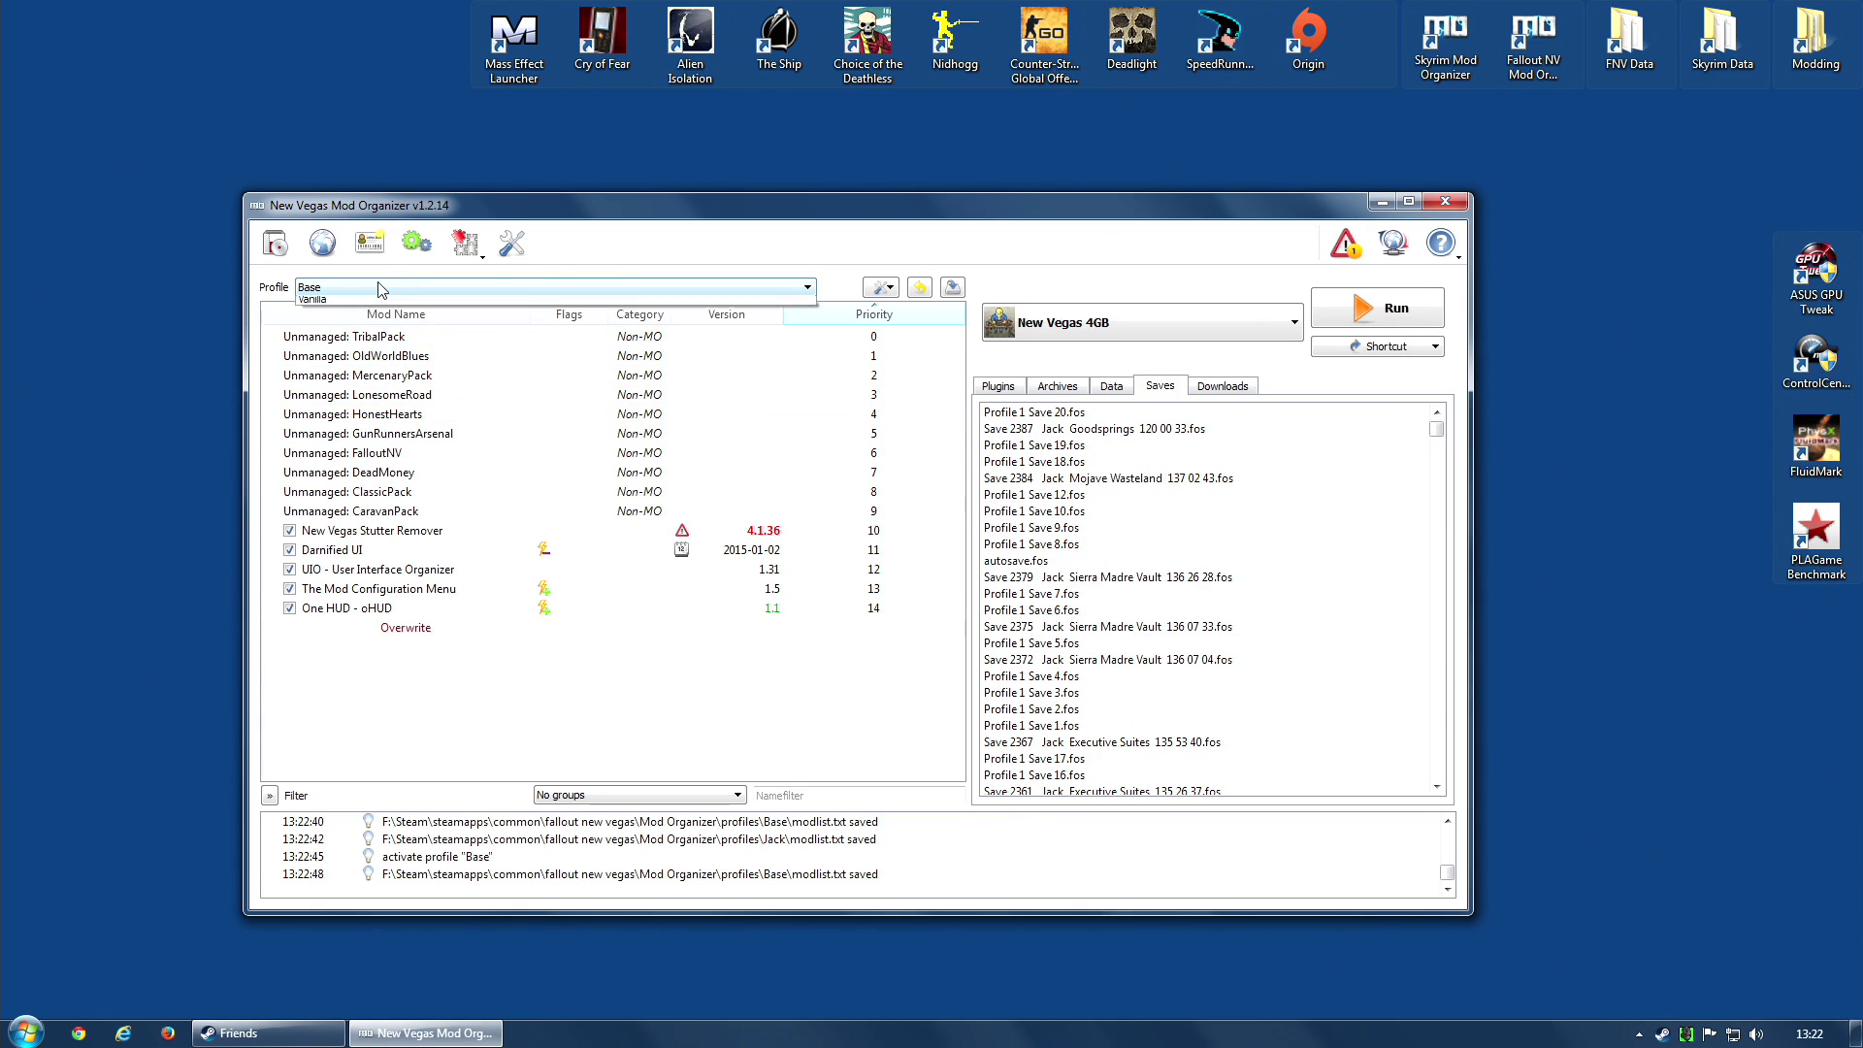
pyautogui.click(322, 331)
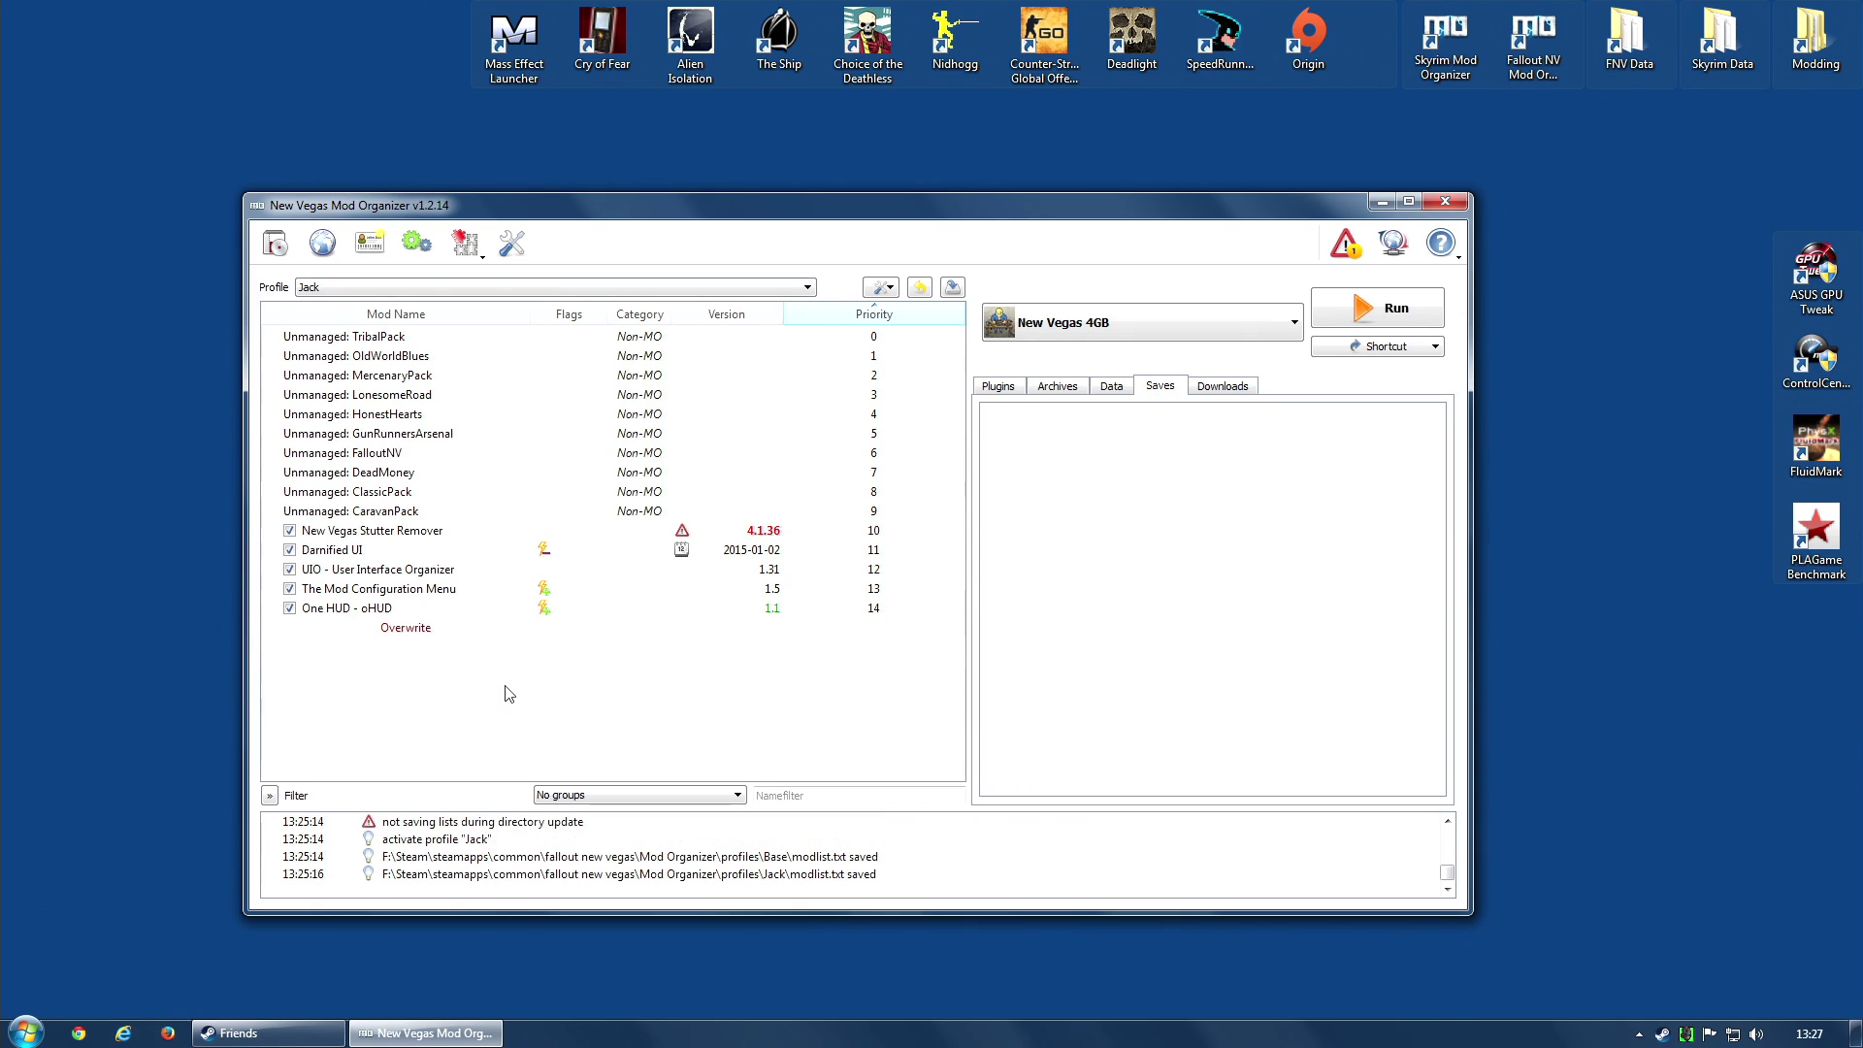
# Step: Open Transfer Saves for the Jack profile, listing the global Jack character's saves
pyautogui.click(408, 287)
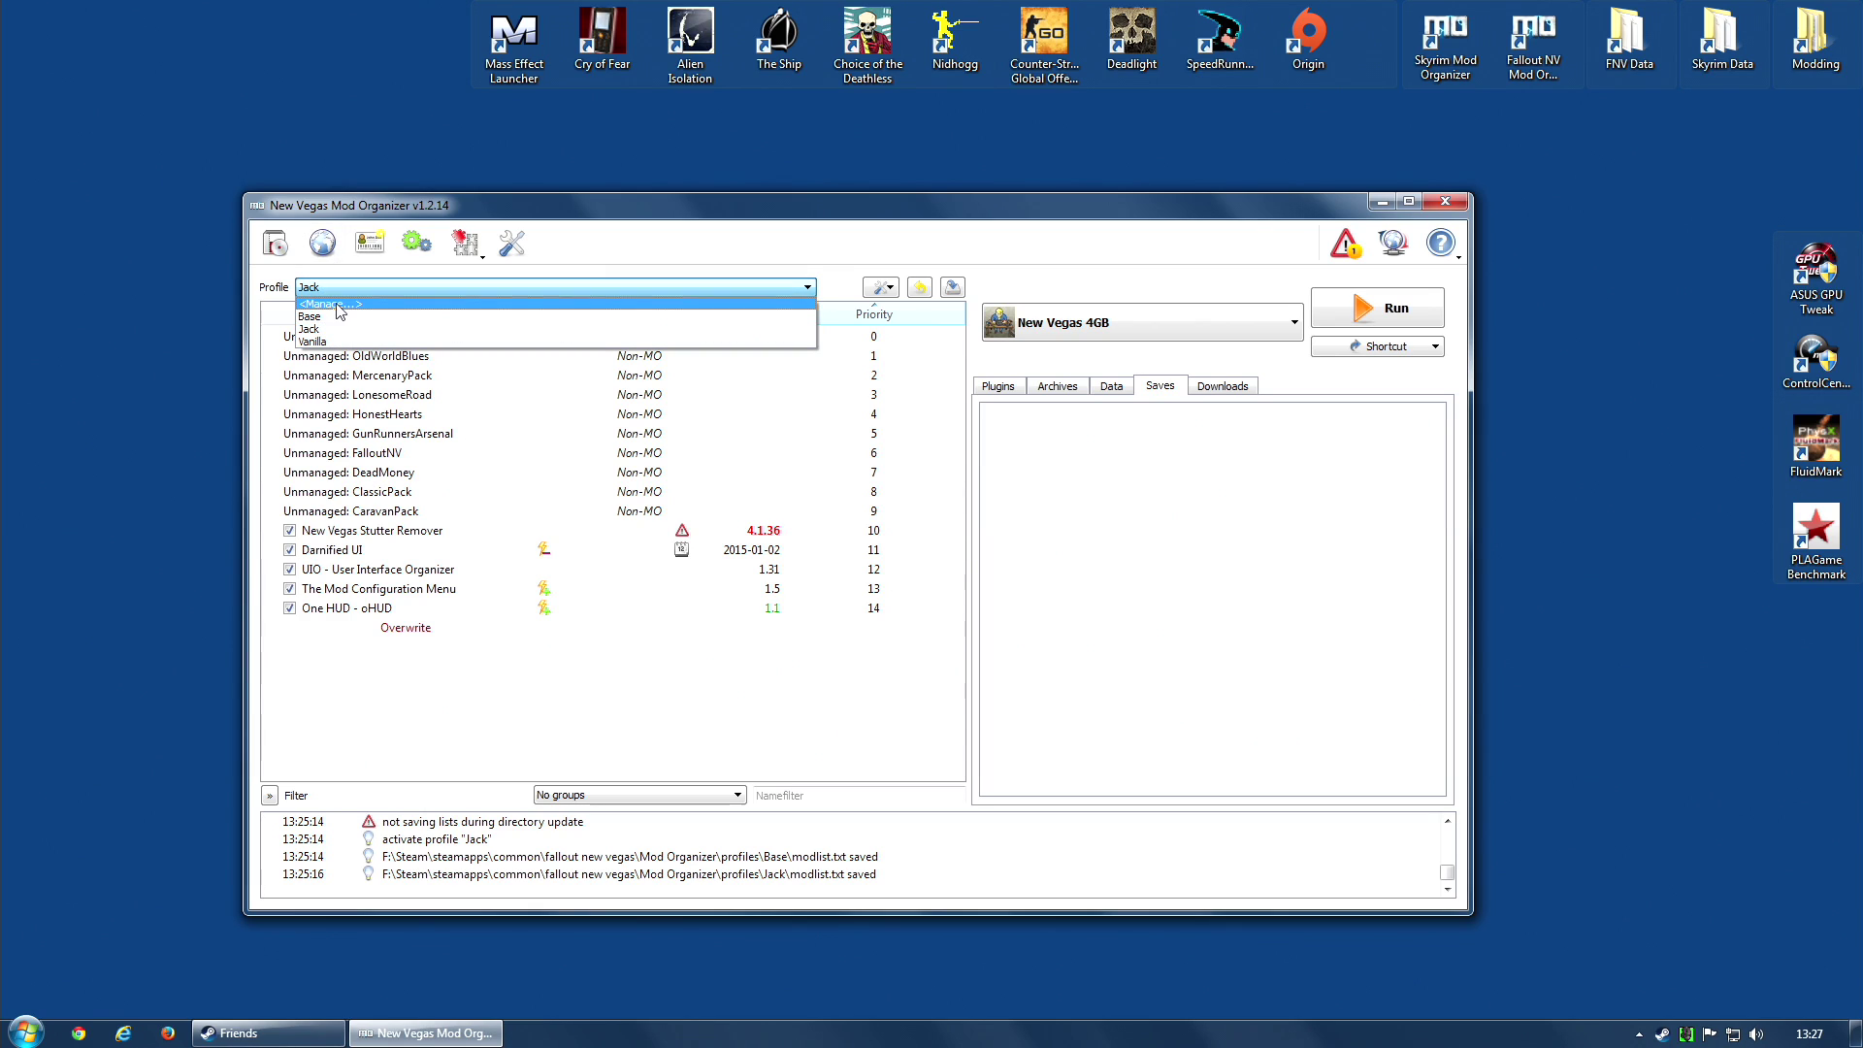
pyautogui.click(330, 305)
pyautogui.click(747, 394)
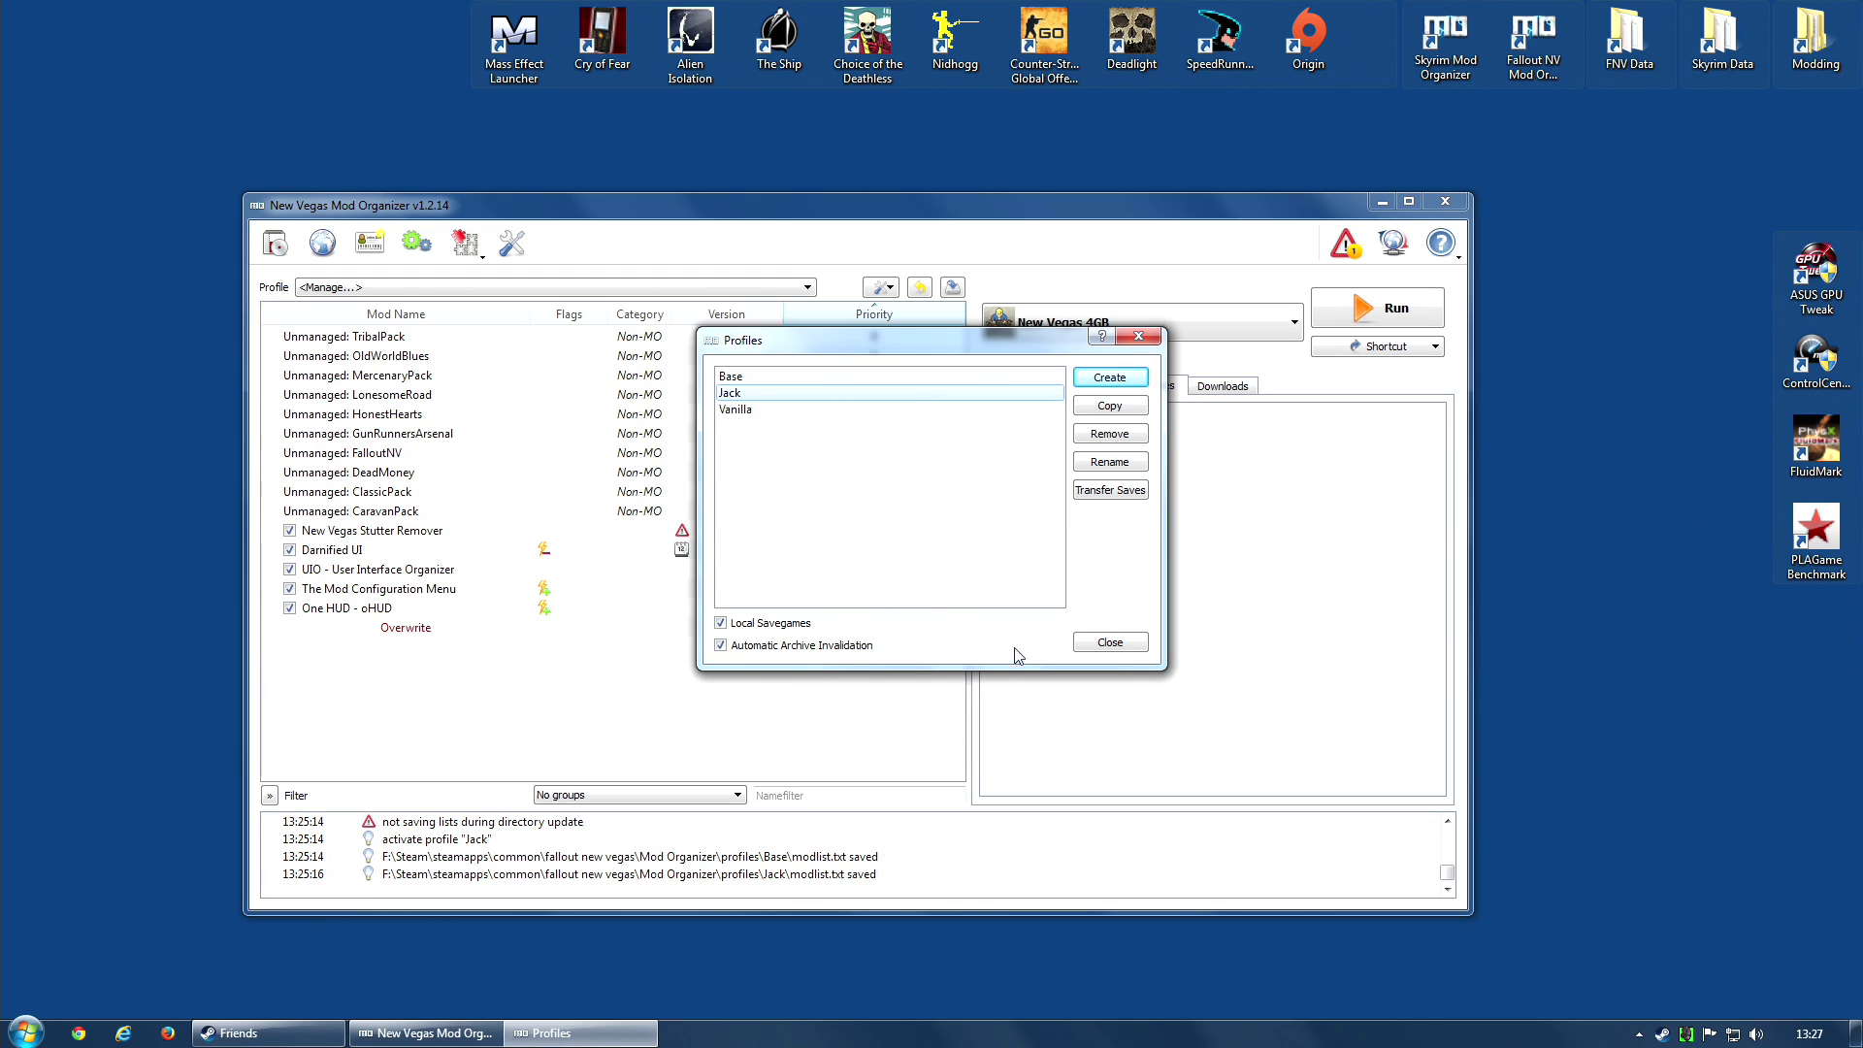
pyautogui.click(1119, 490)
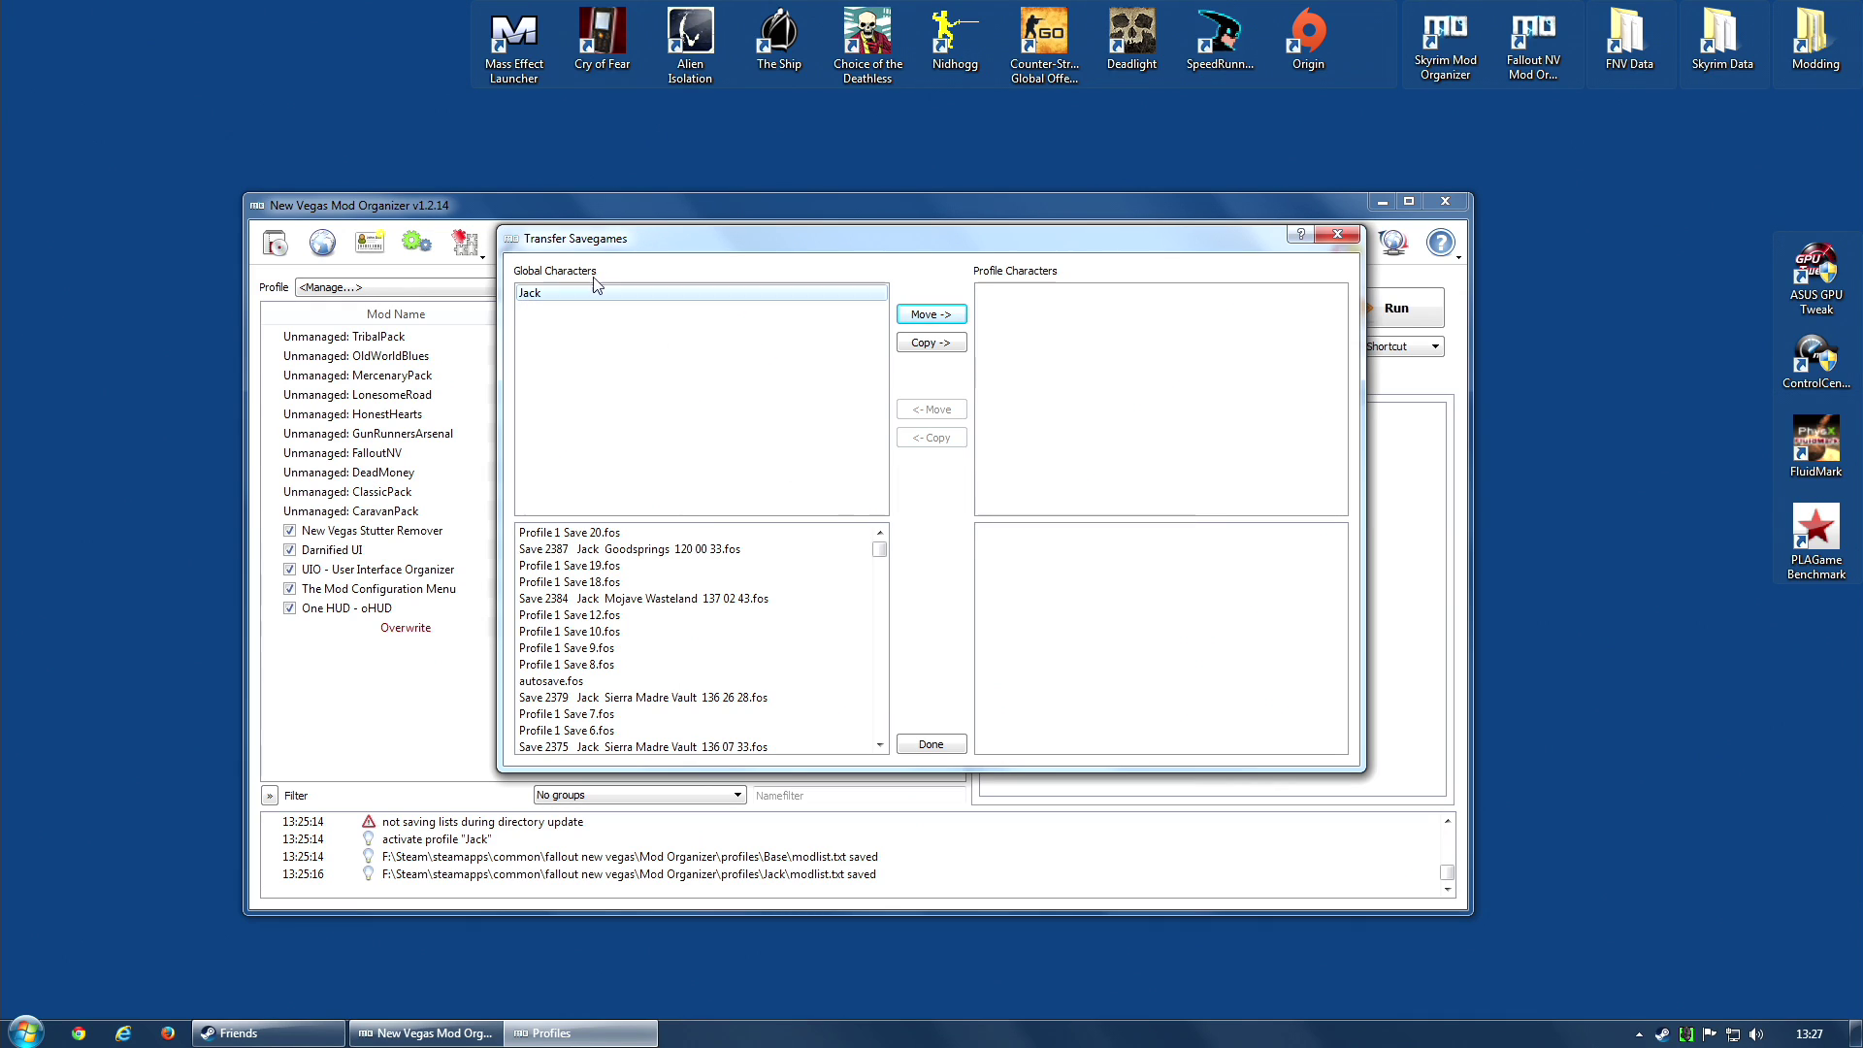
# Step: Copy every save of the global Jack character into the Jack profile and finish the transfer
pyautogui.moveTo(879, 561); pyautogui.dragTo(682, 420)
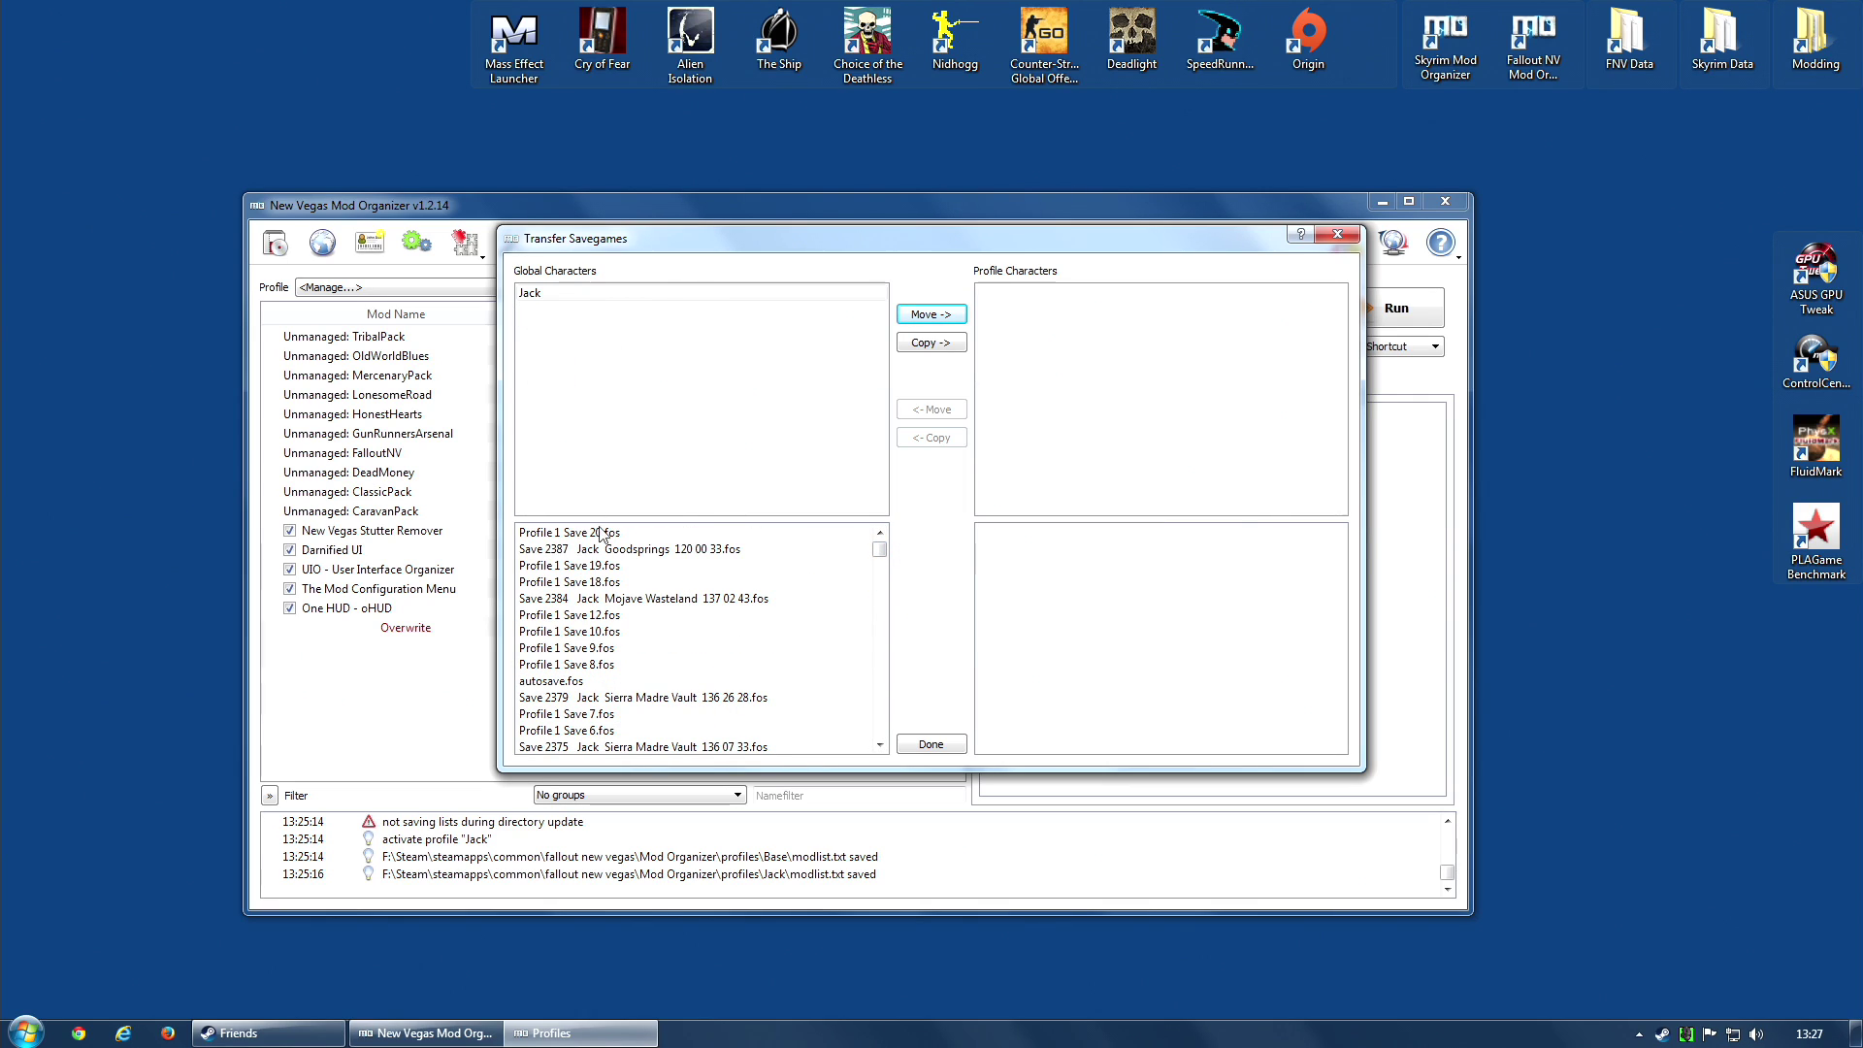
pyautogui.click(942, 348)
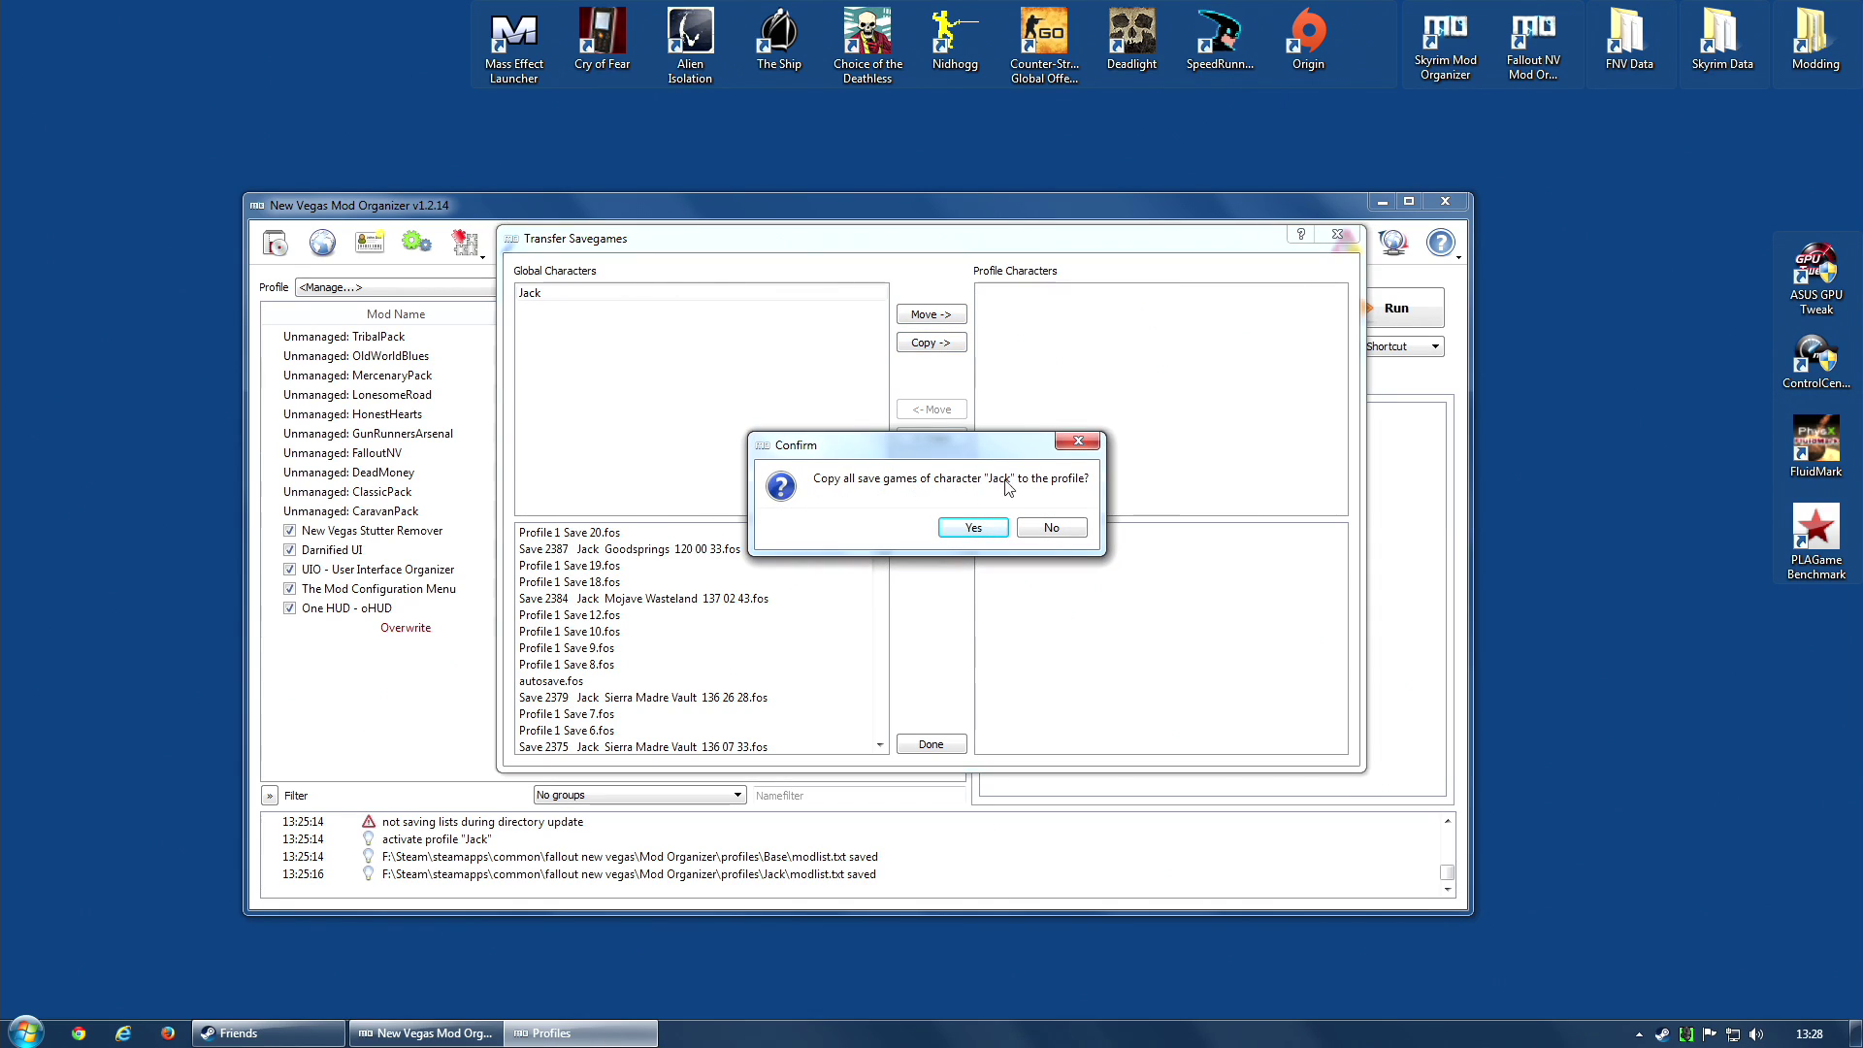
pyautogui.click(971, 527)
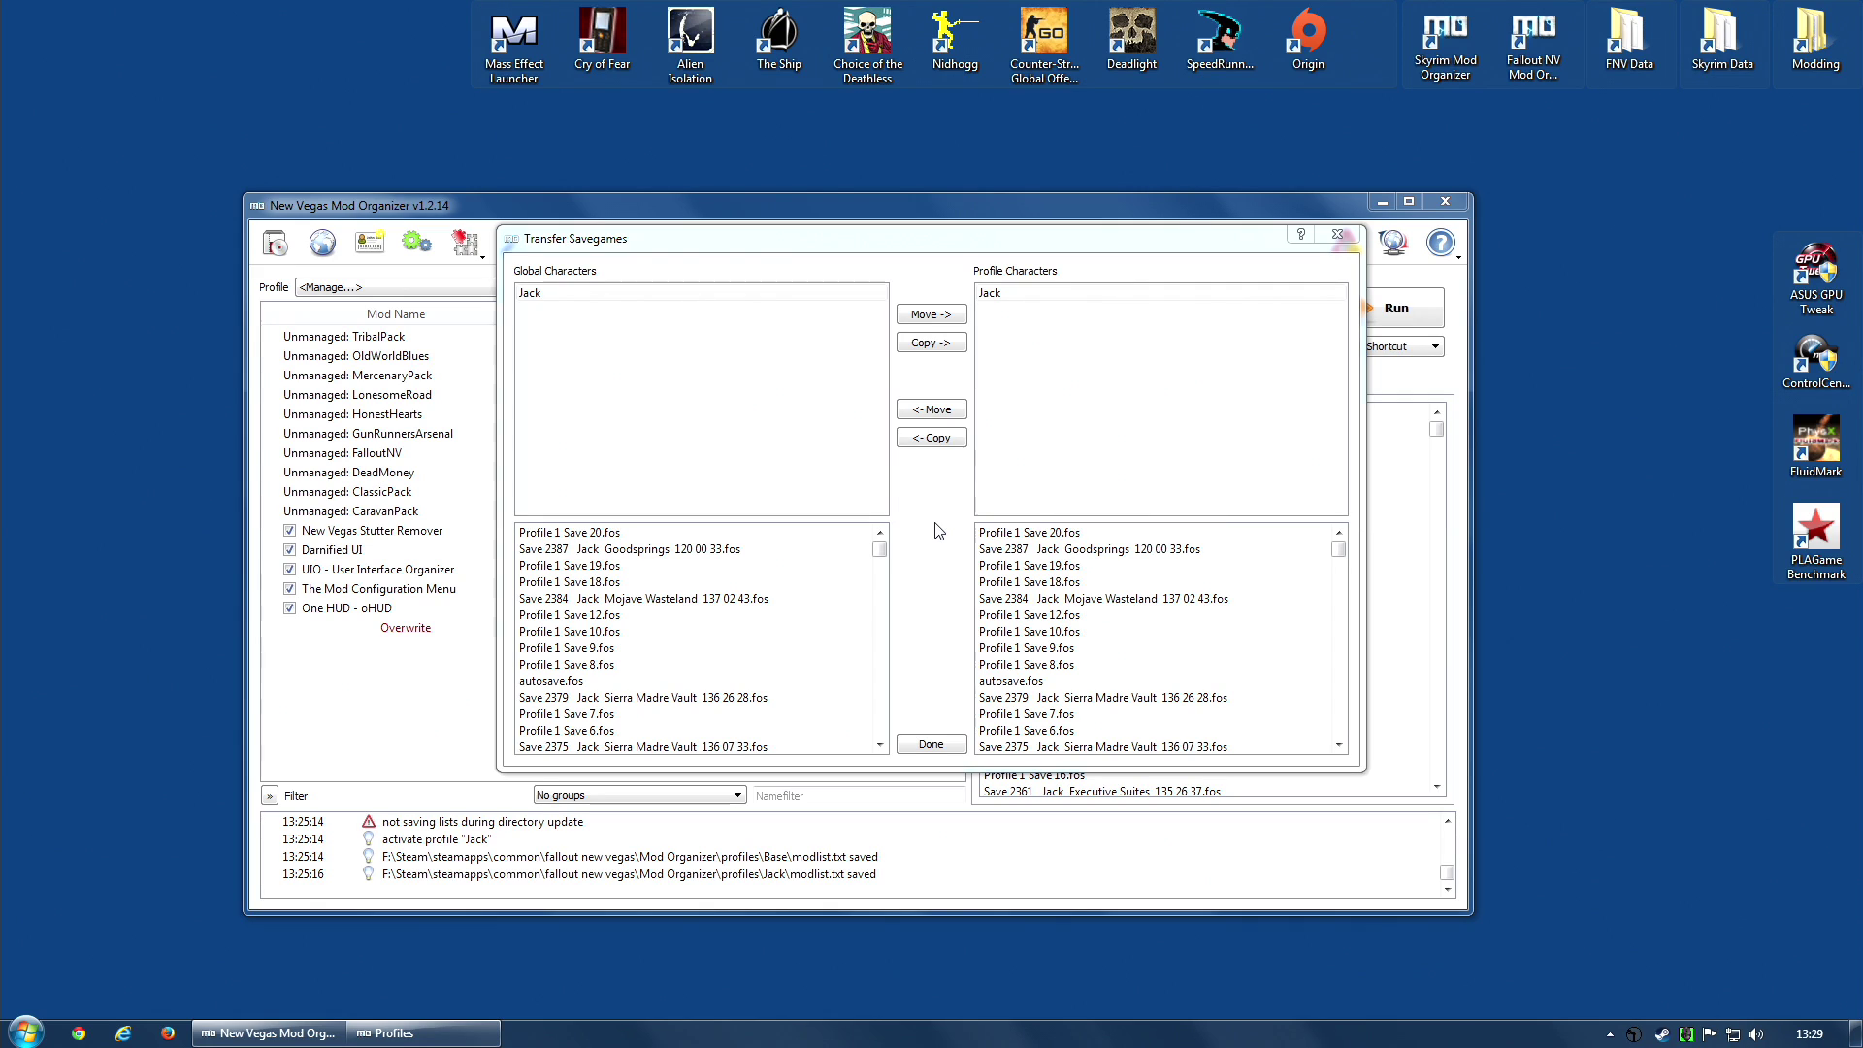
pyautogui.click(944, 528)
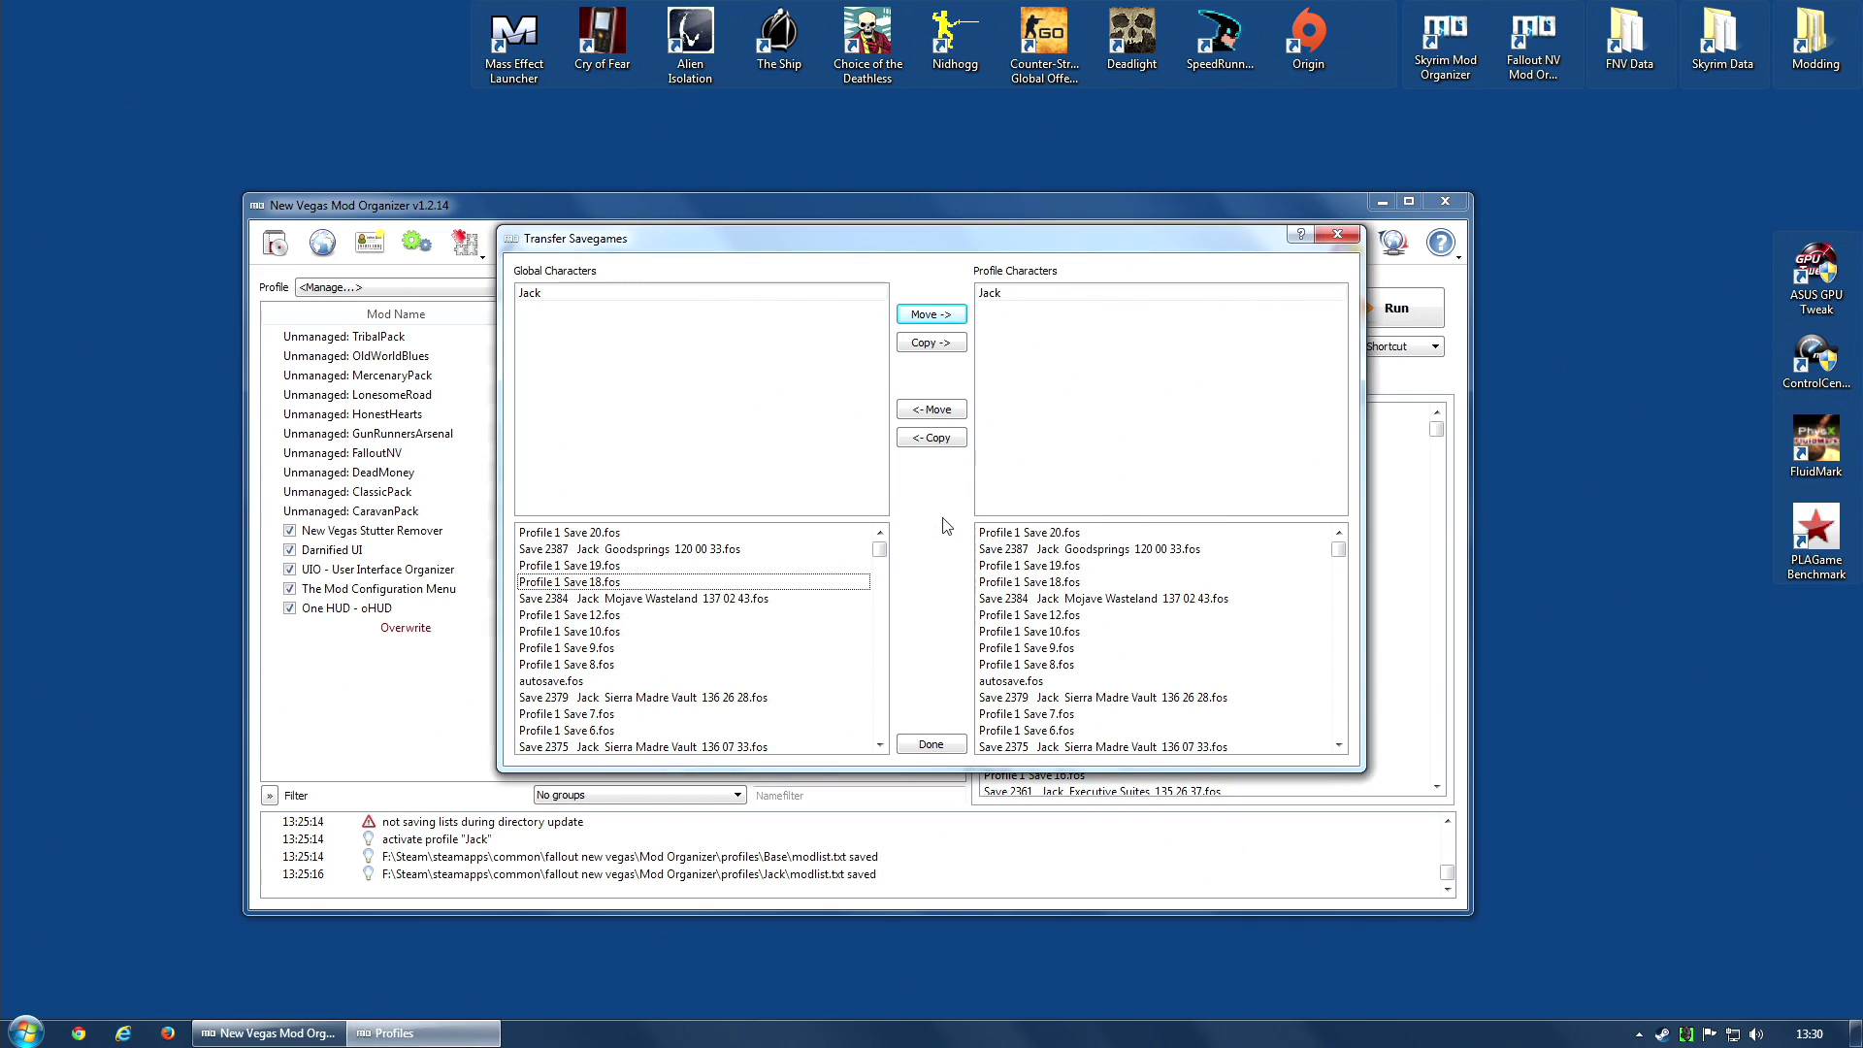
pyautogui.scroll(-10, 628, 692)
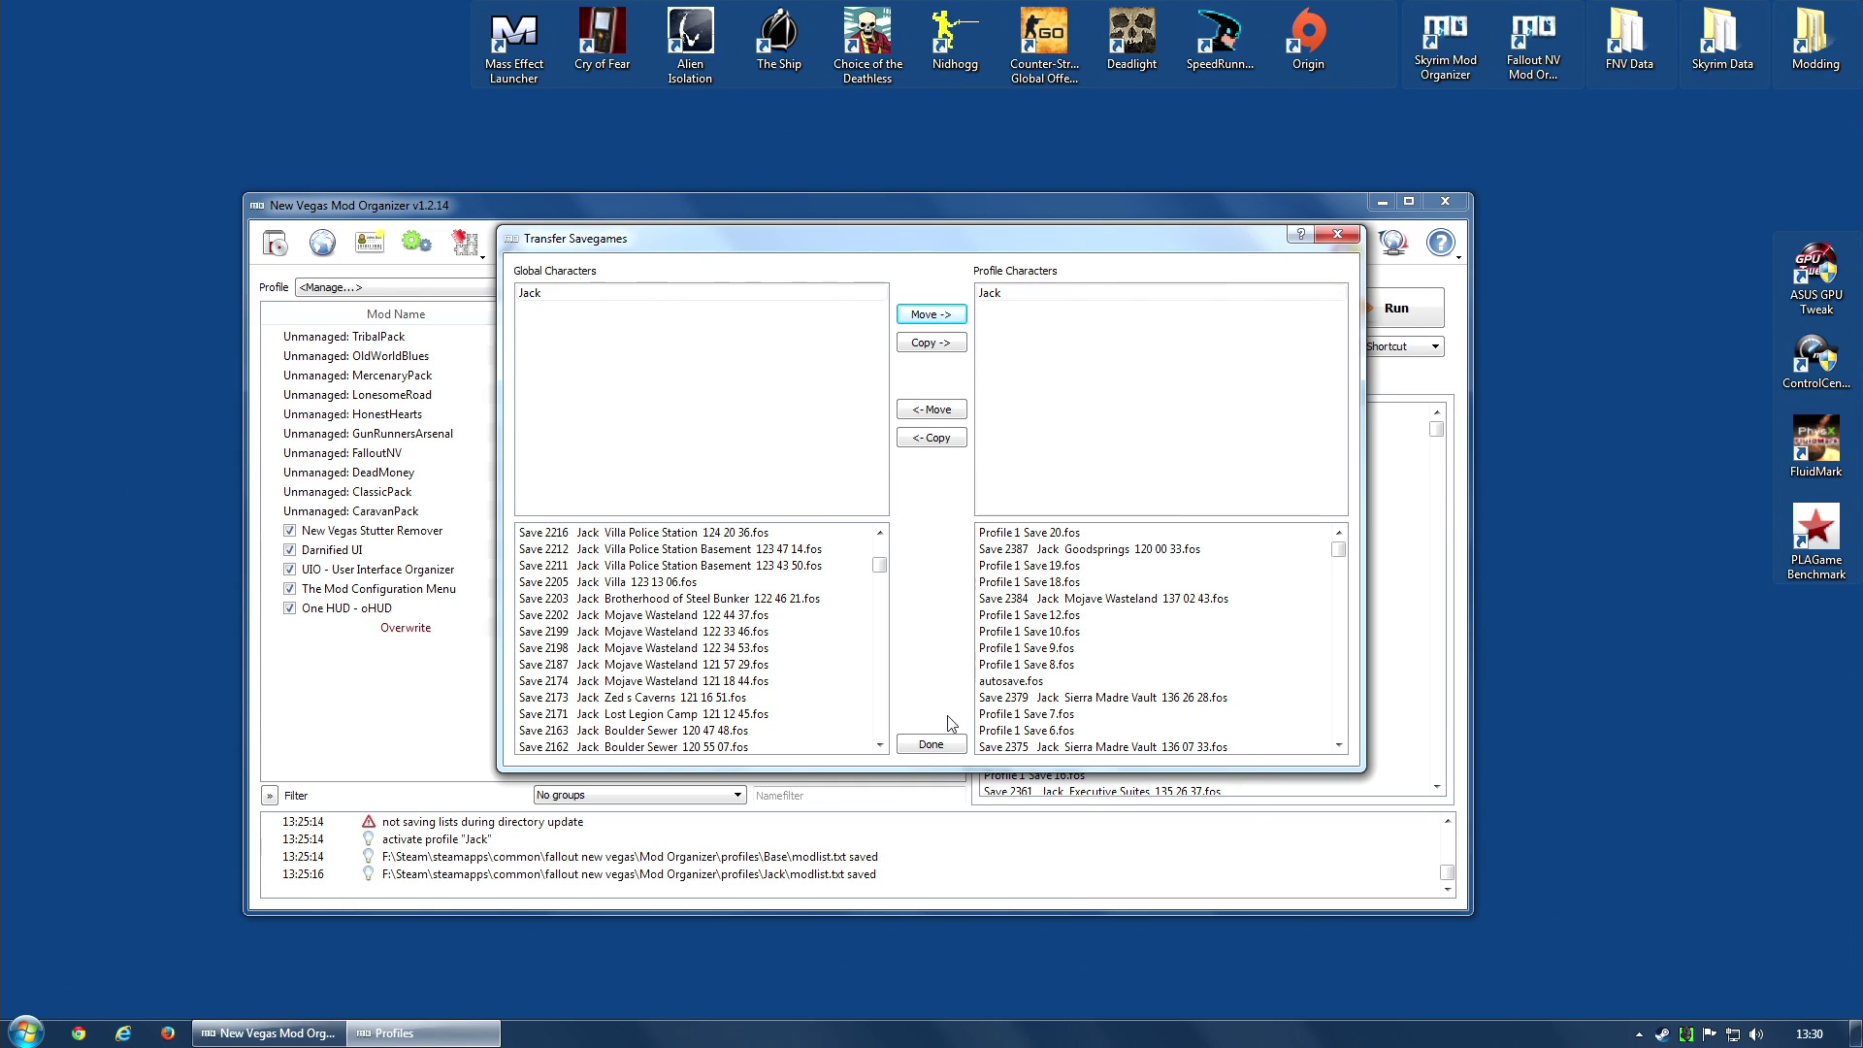
pyautogui.click(932, 743)
# Step: Close the profile manager and browse to the fallout new vegas game folder
pyautogui.click(1091, 644)
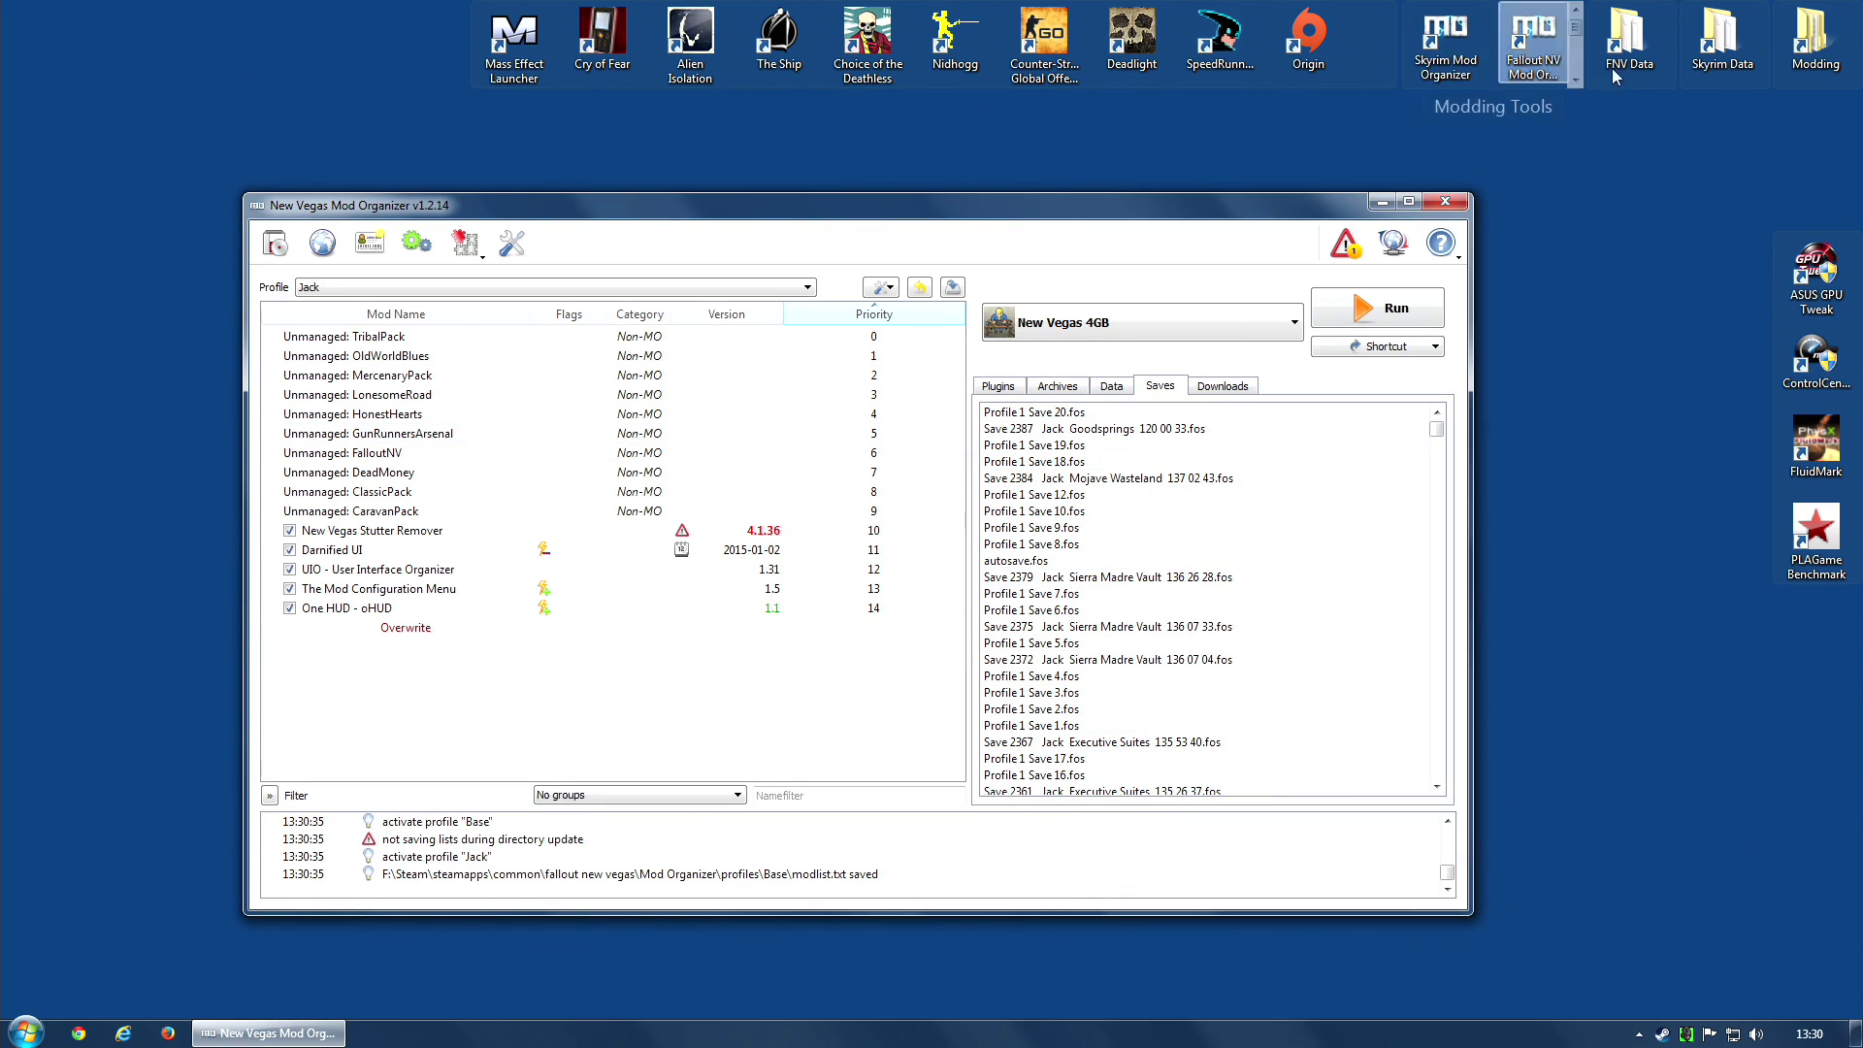
pyautogui.doubleClick(1629, 39)
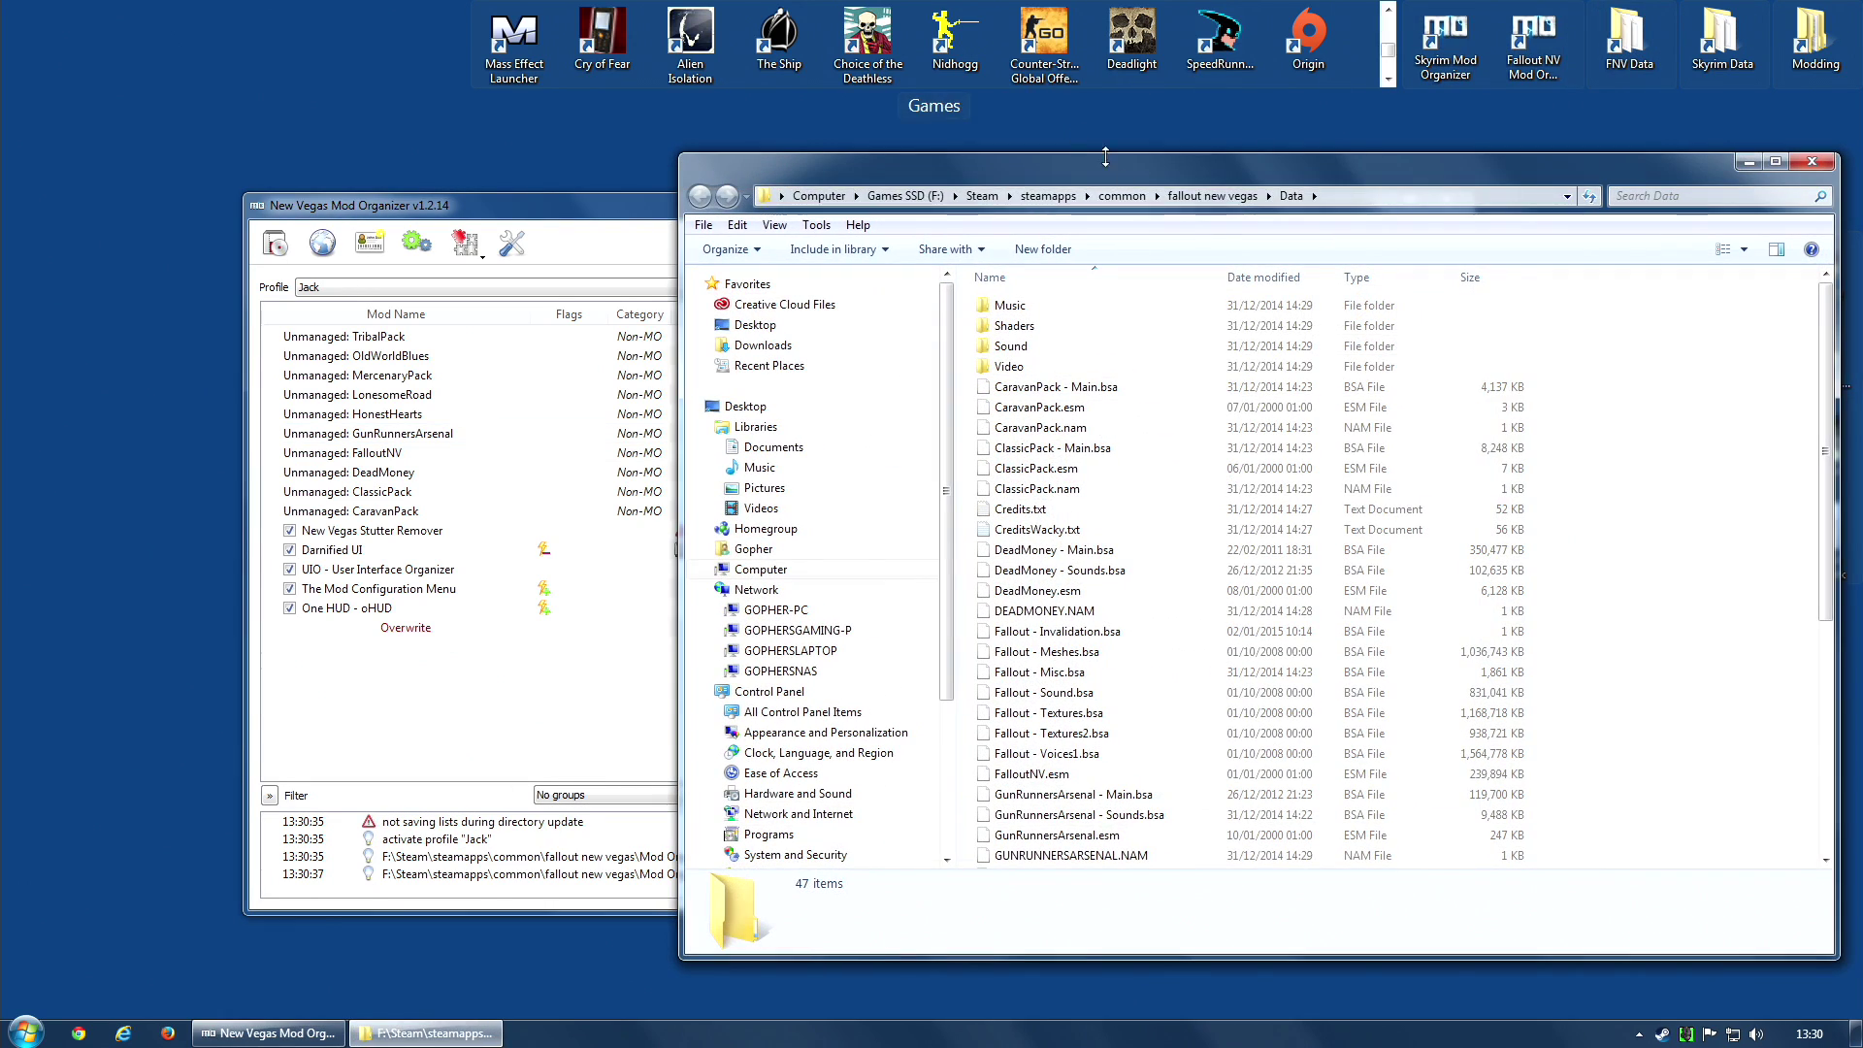
pyautogui.click(1212, 195)
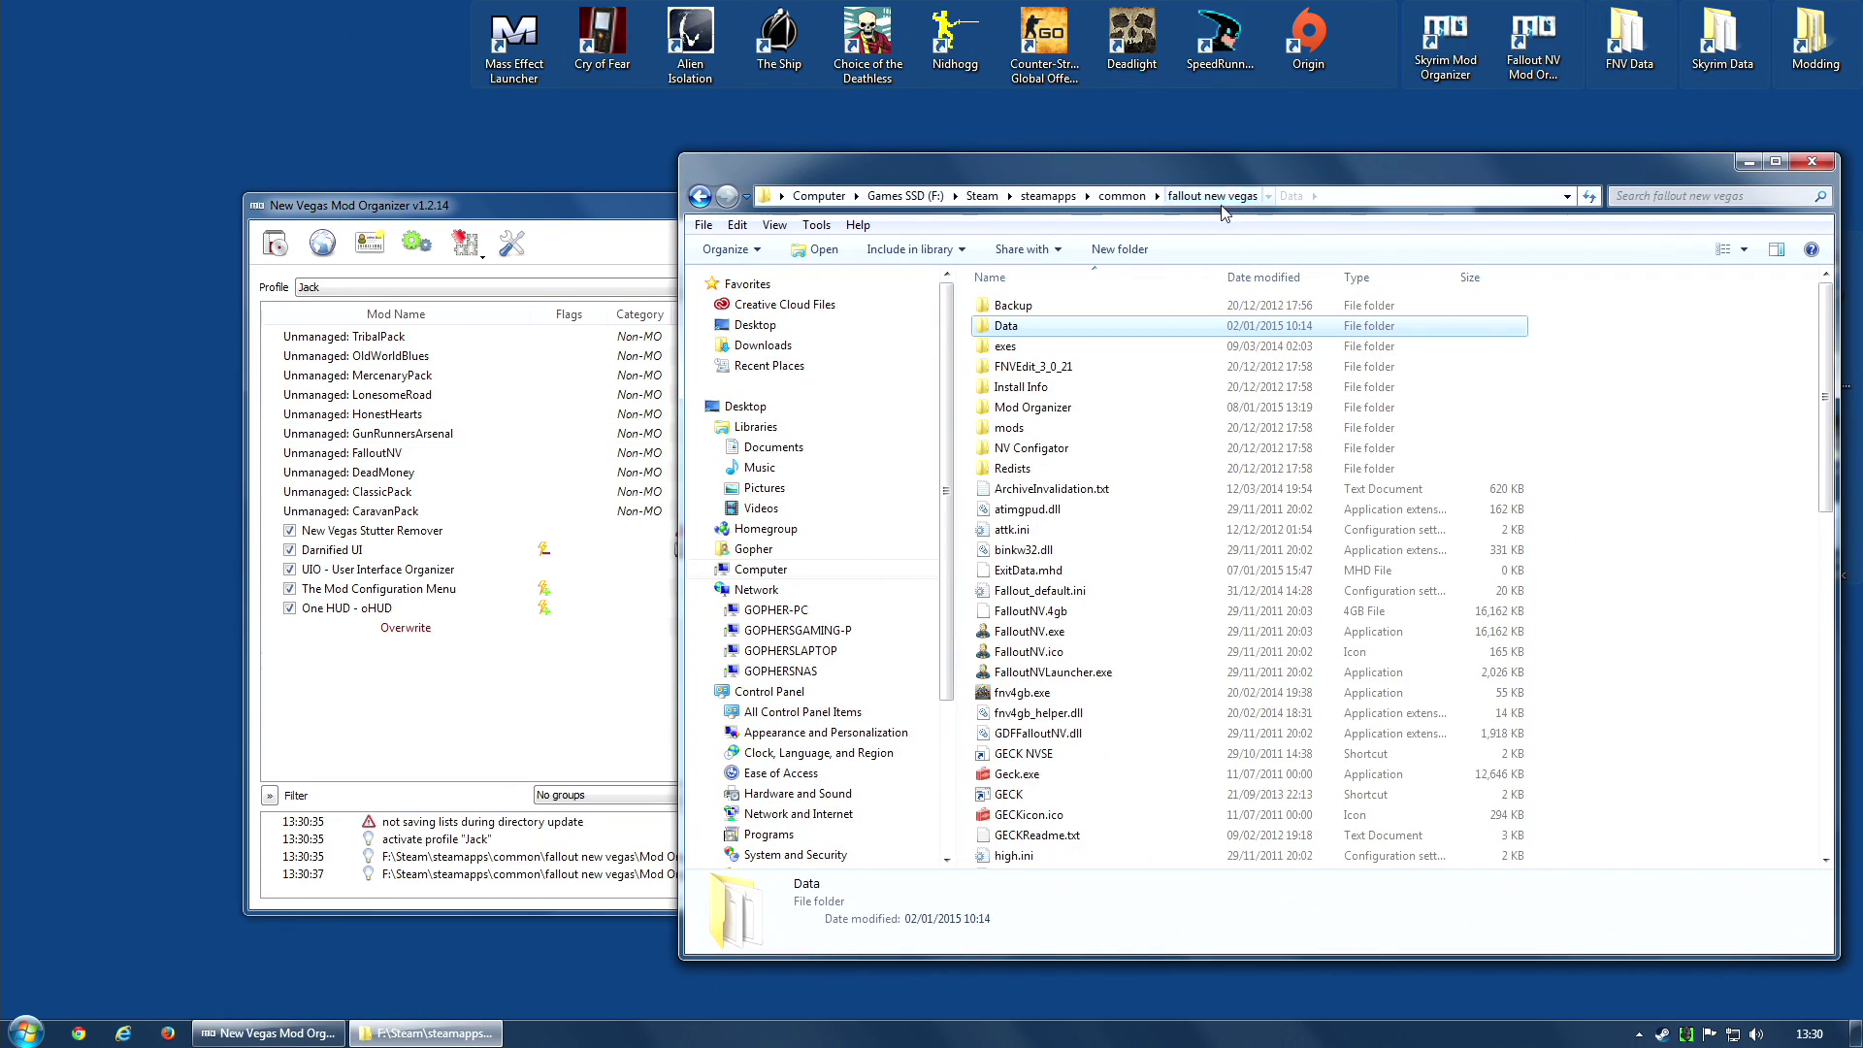
# Step: Open Mod Organizer\profiles\Jack\saves with its 609 files, then open the Documents library
pyautogui.doubleClick(1032, 406)
pyautogui.doubleClick(1030, 512)
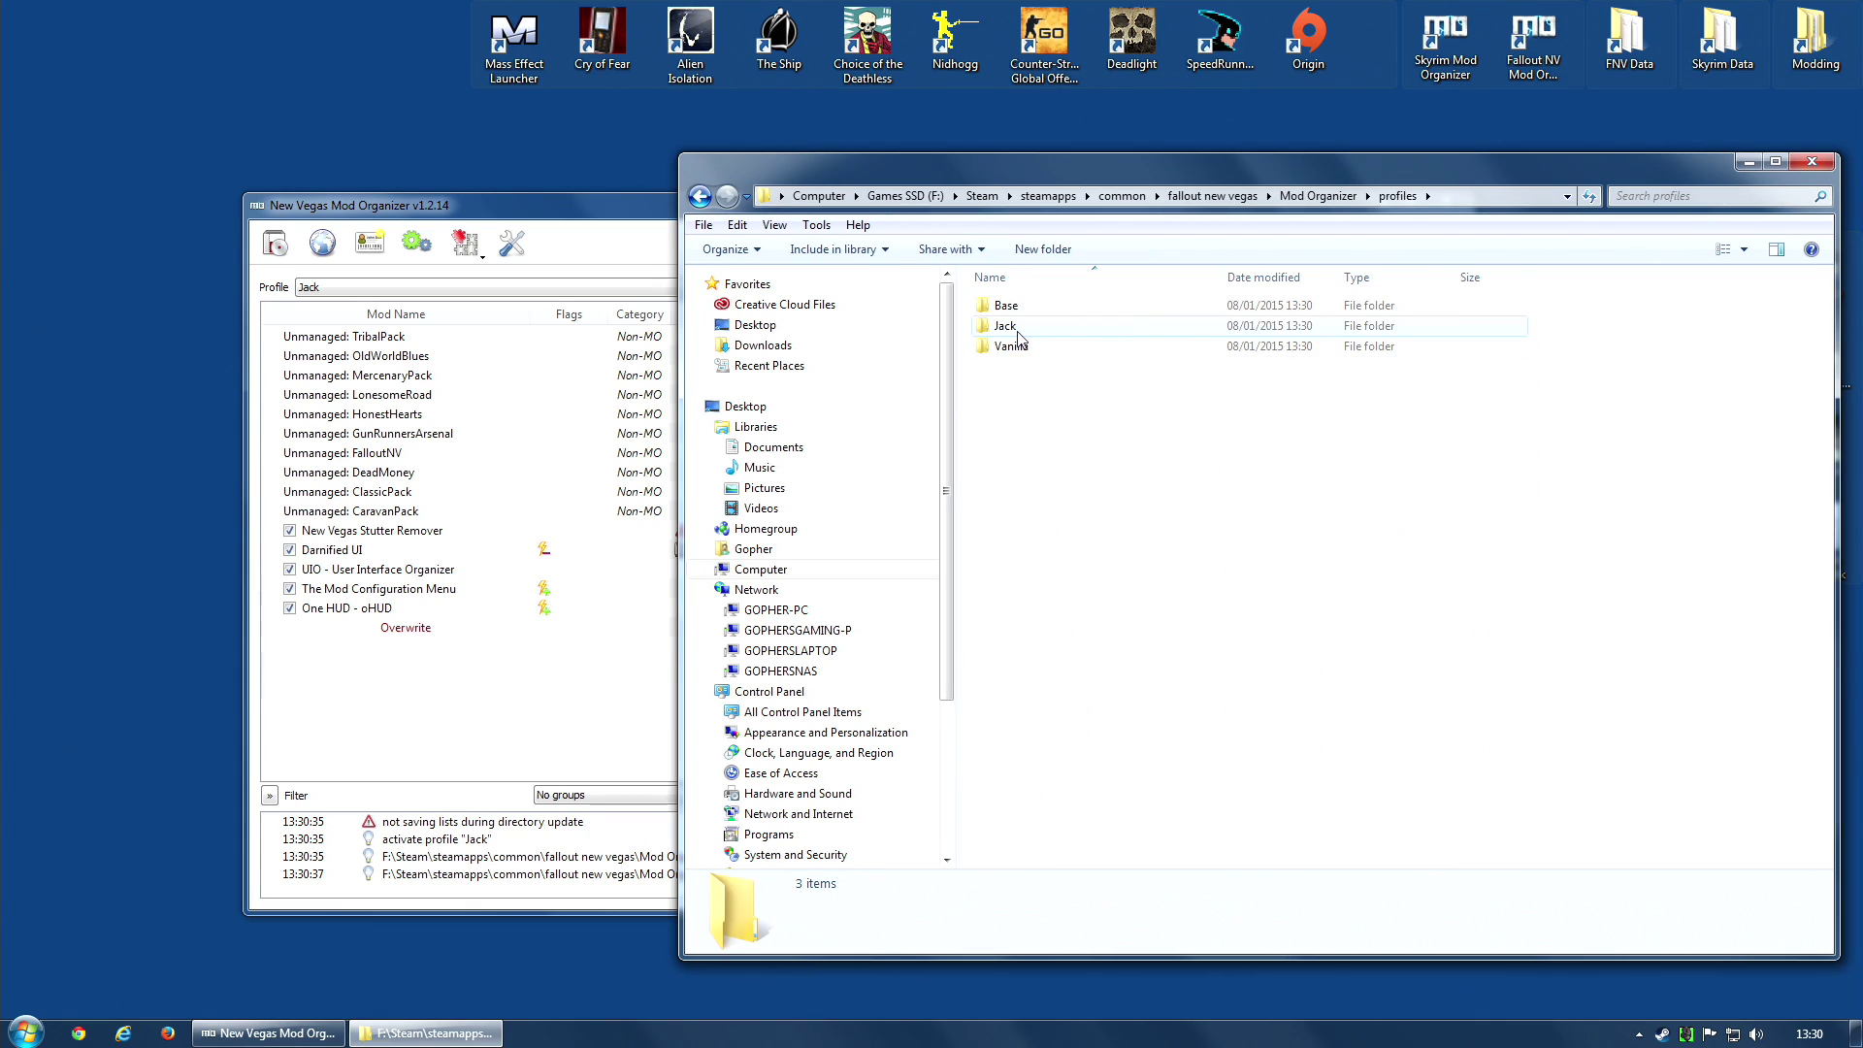
pyautogui.doubleClick(1018, 333)
pyautogui.doubleClick(1014, 305)
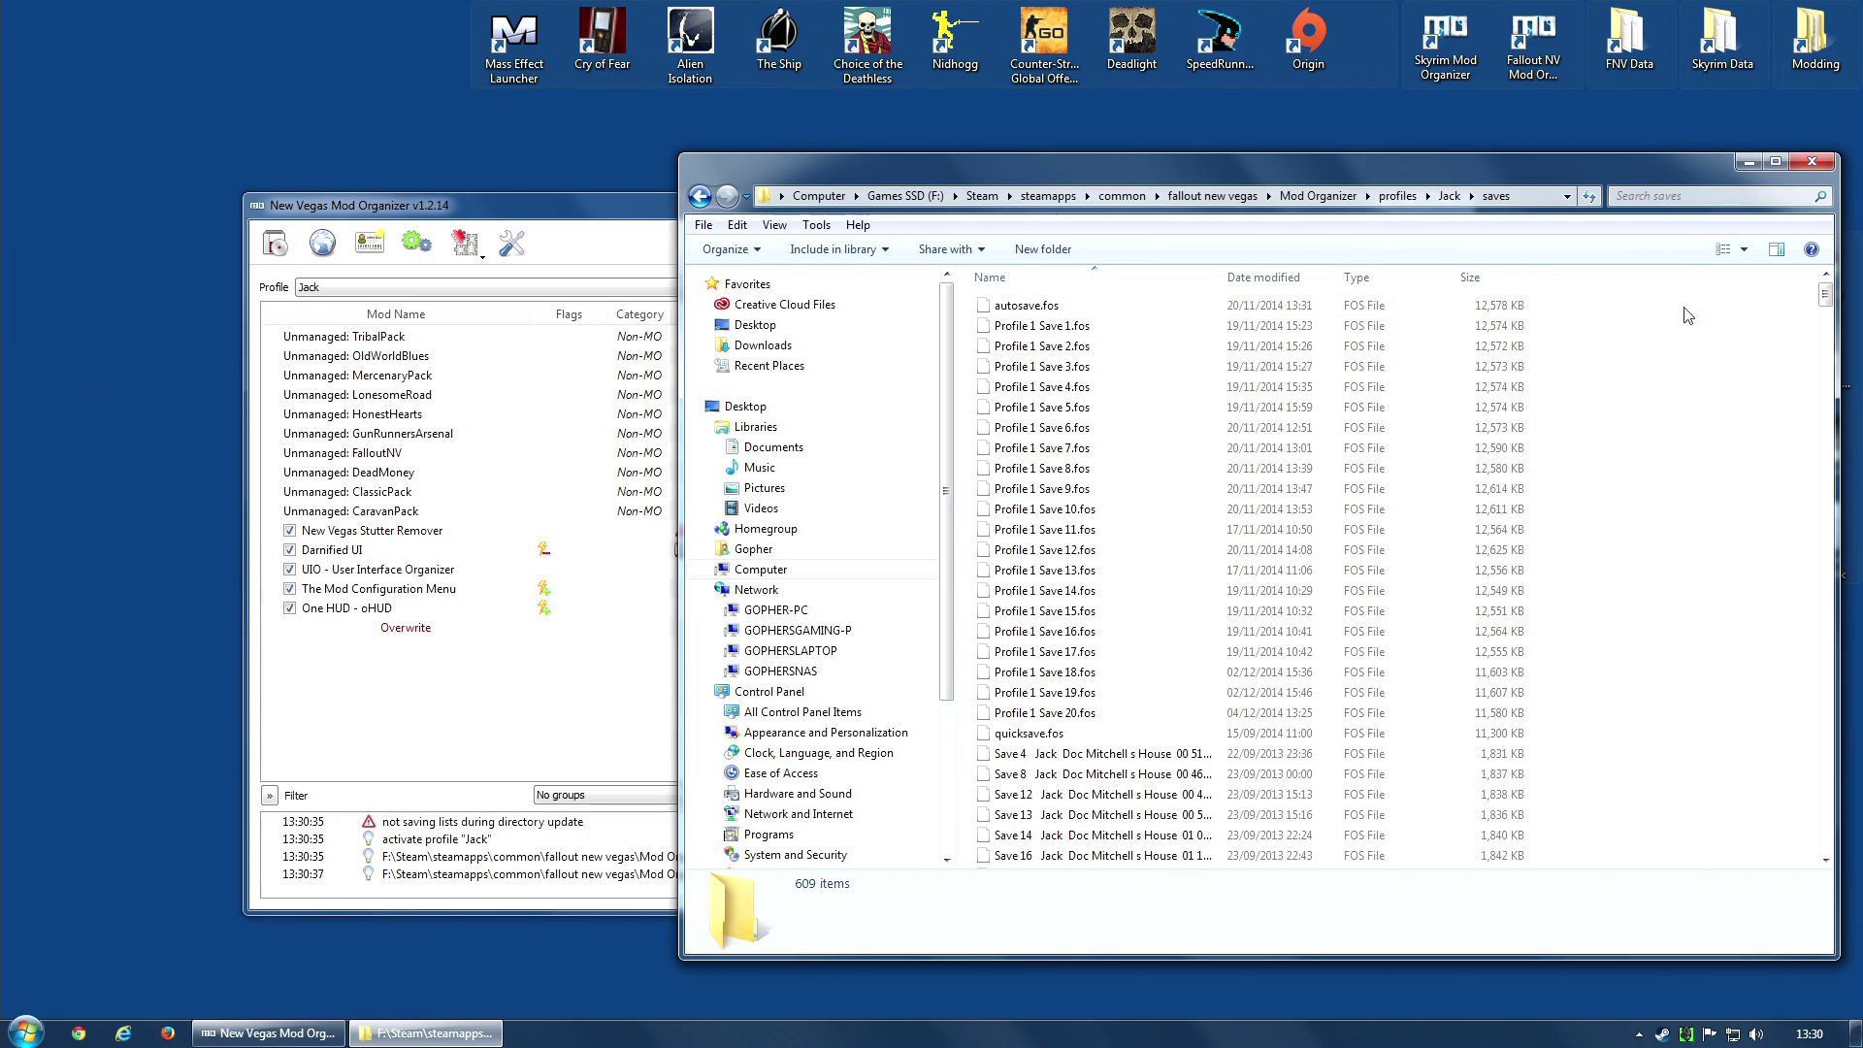
pyautogui.scroll(-2, 1661, 417)
pyautogui.scroll(-15, 1661, 417)
pyautogui.scroll(20, 1772, 296)
pyautogui.click(24, 1032)
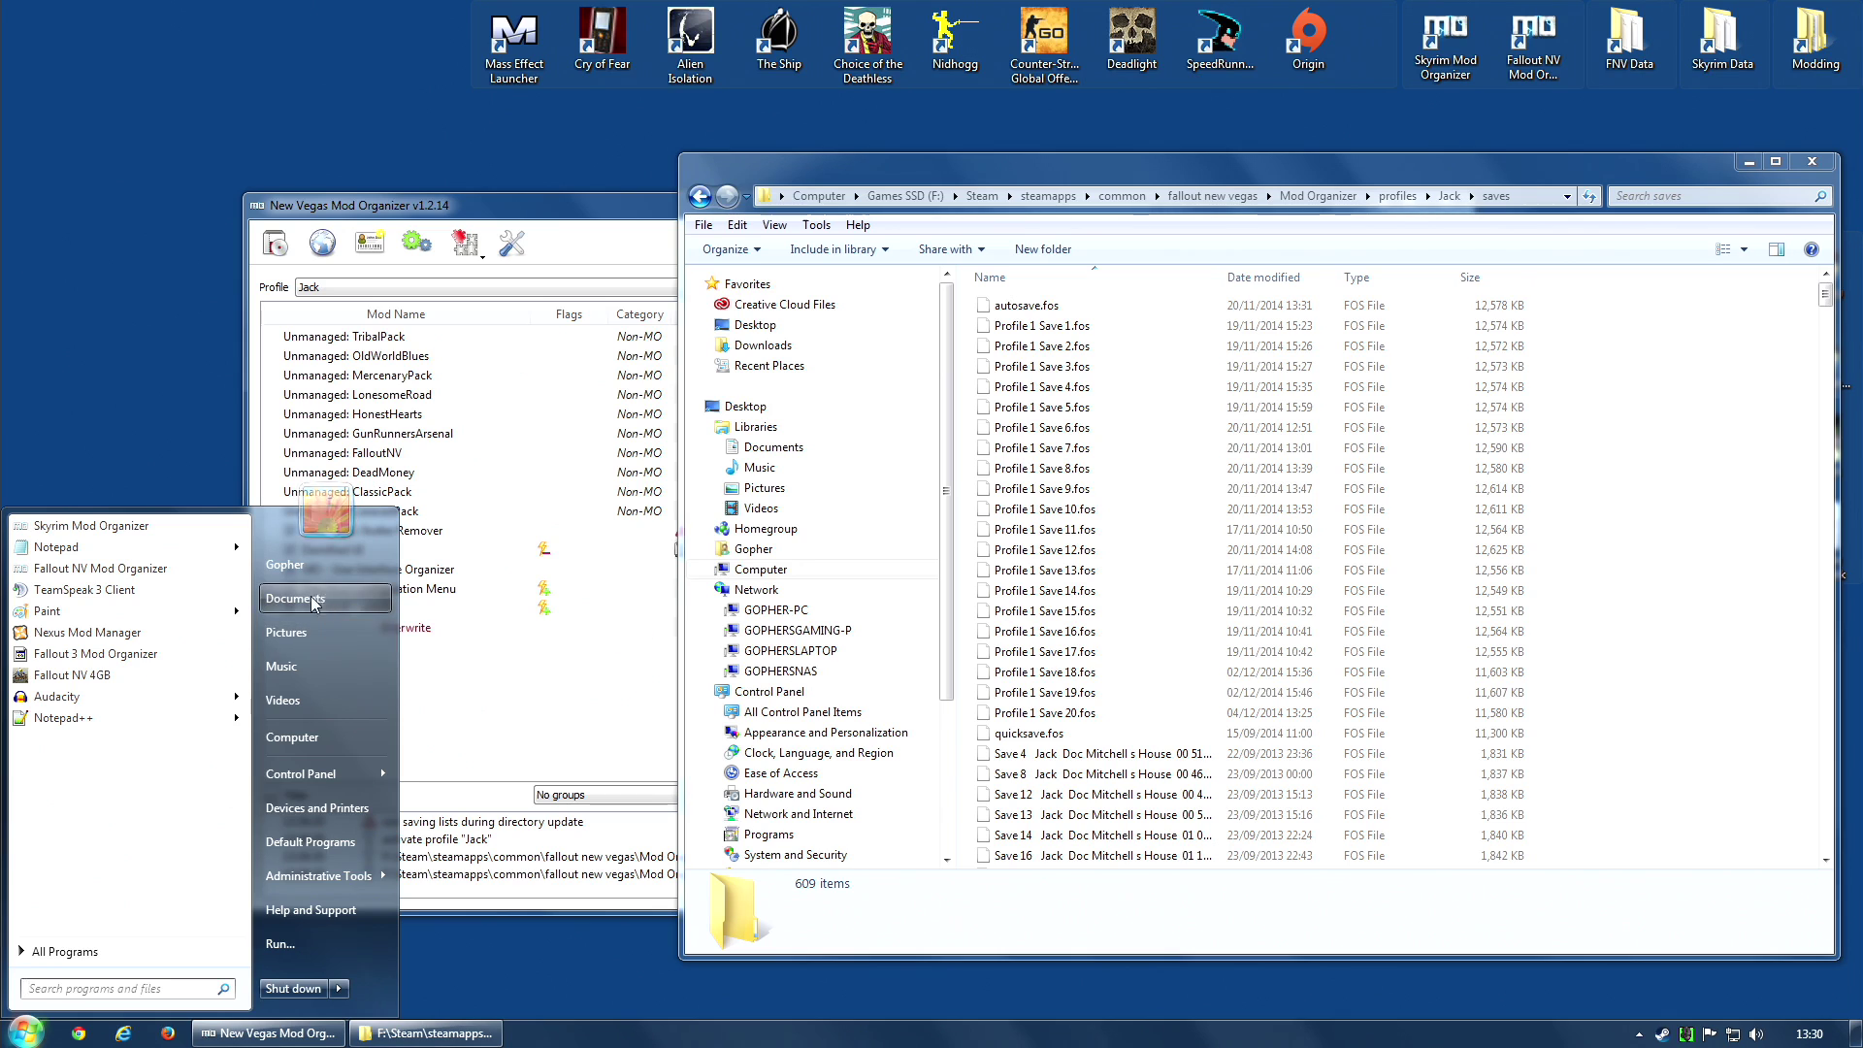
pyautogui.click(295, 598)
# Step: View the 972 items in Documents\My Games\FalloutNV\Saves, then close that window
pyautogui.doubleClick(342, 535)
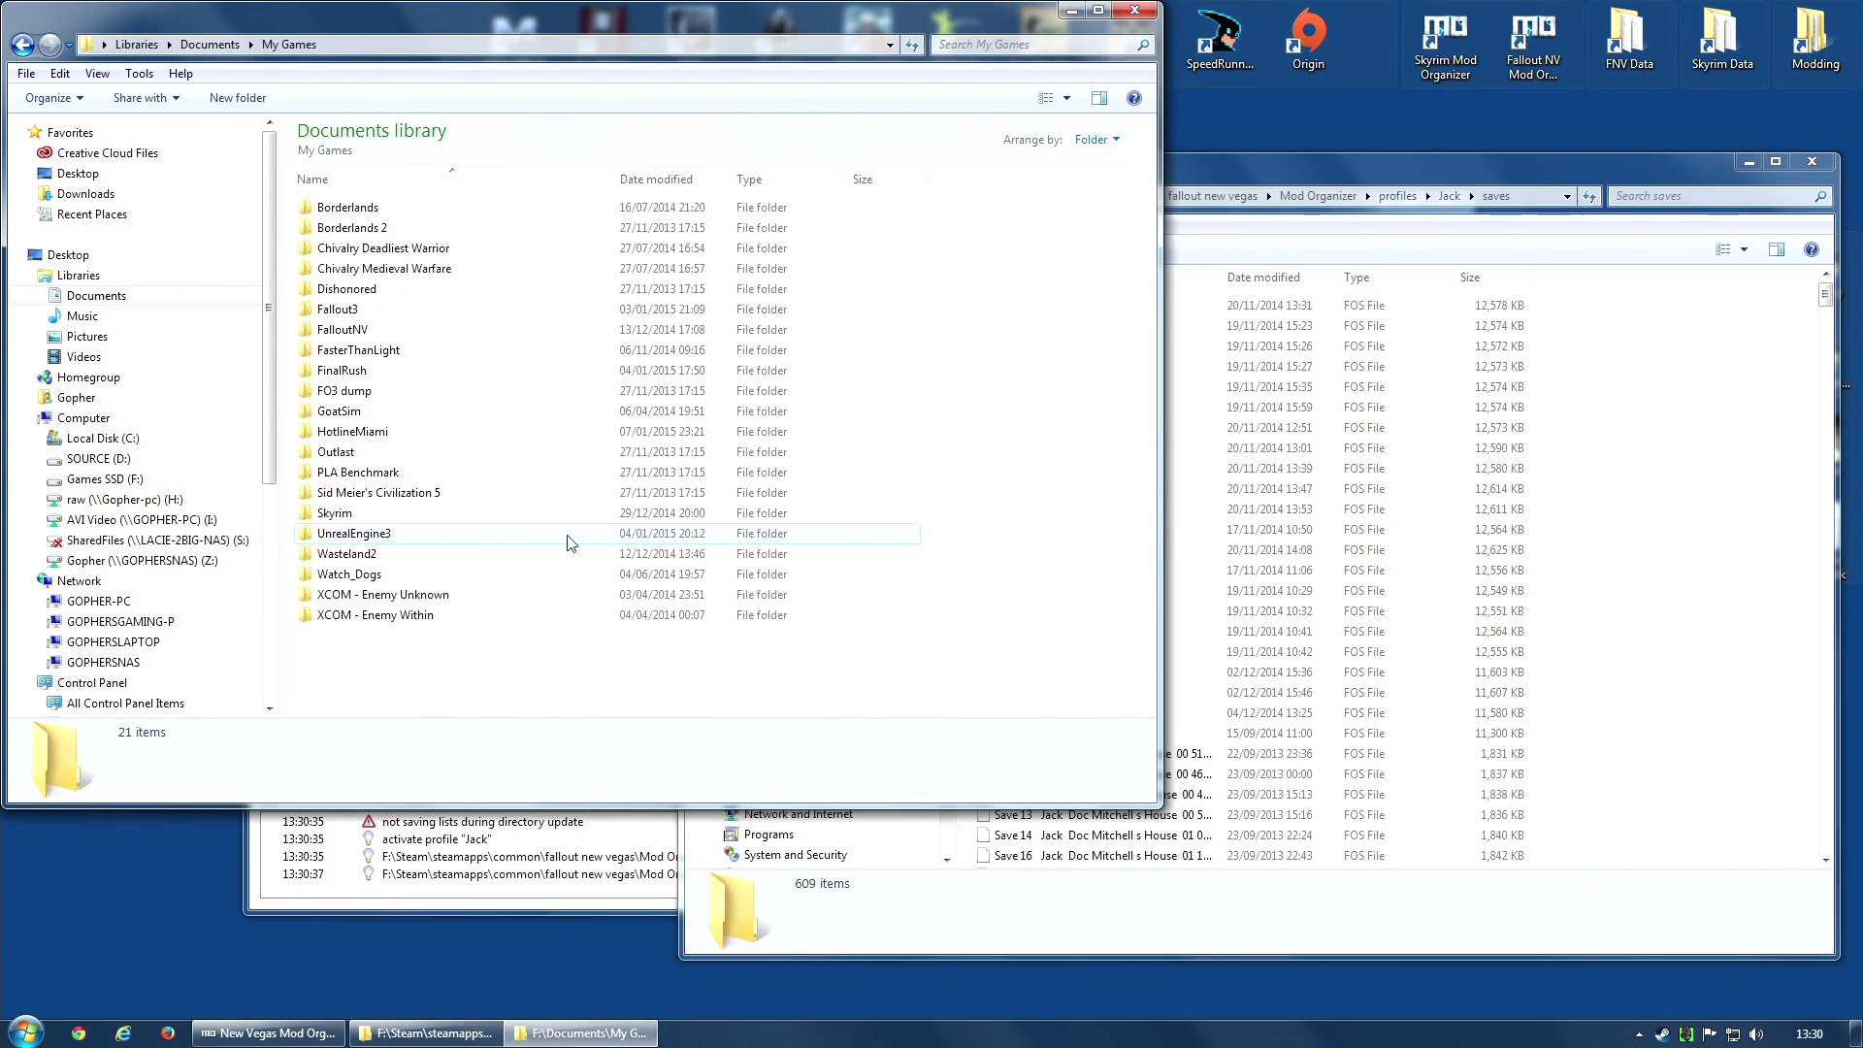
pyautogui.doubleClick(342, 330)
pyautogui.doubleClick(342, 207)
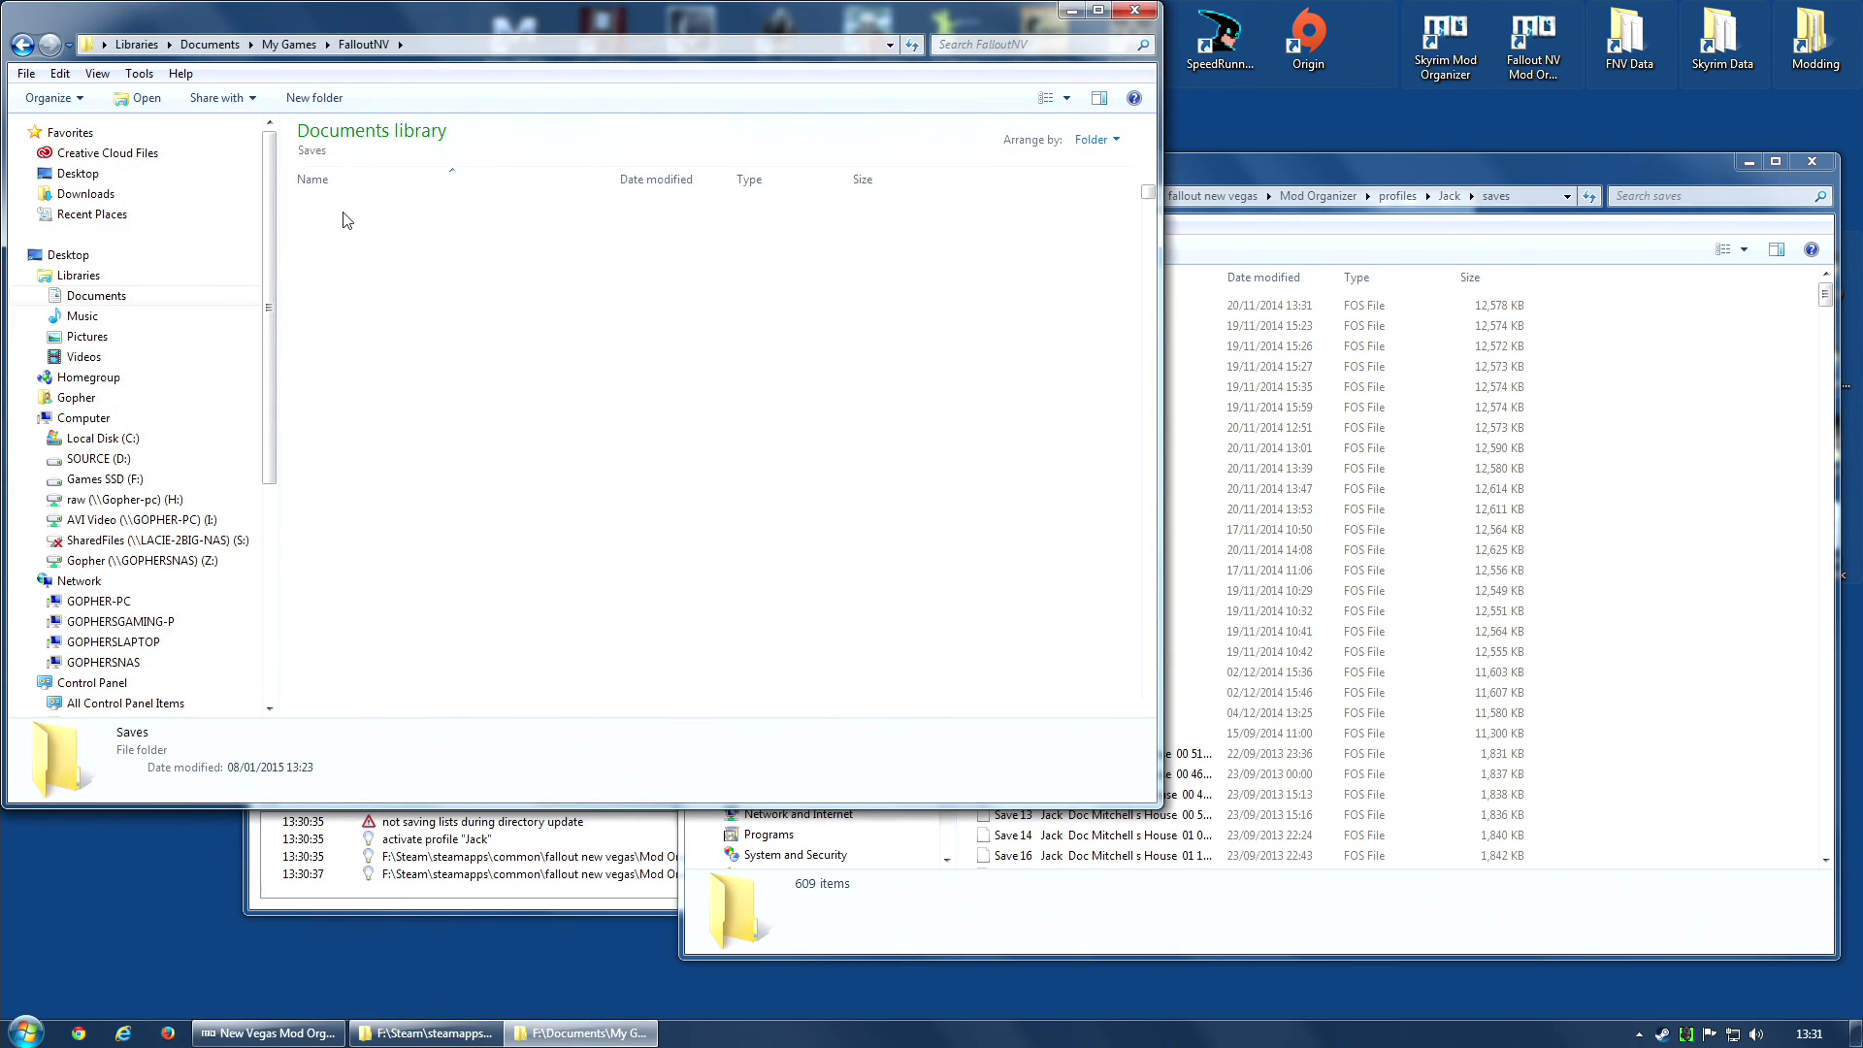
pyautogui.click(1135, 11)
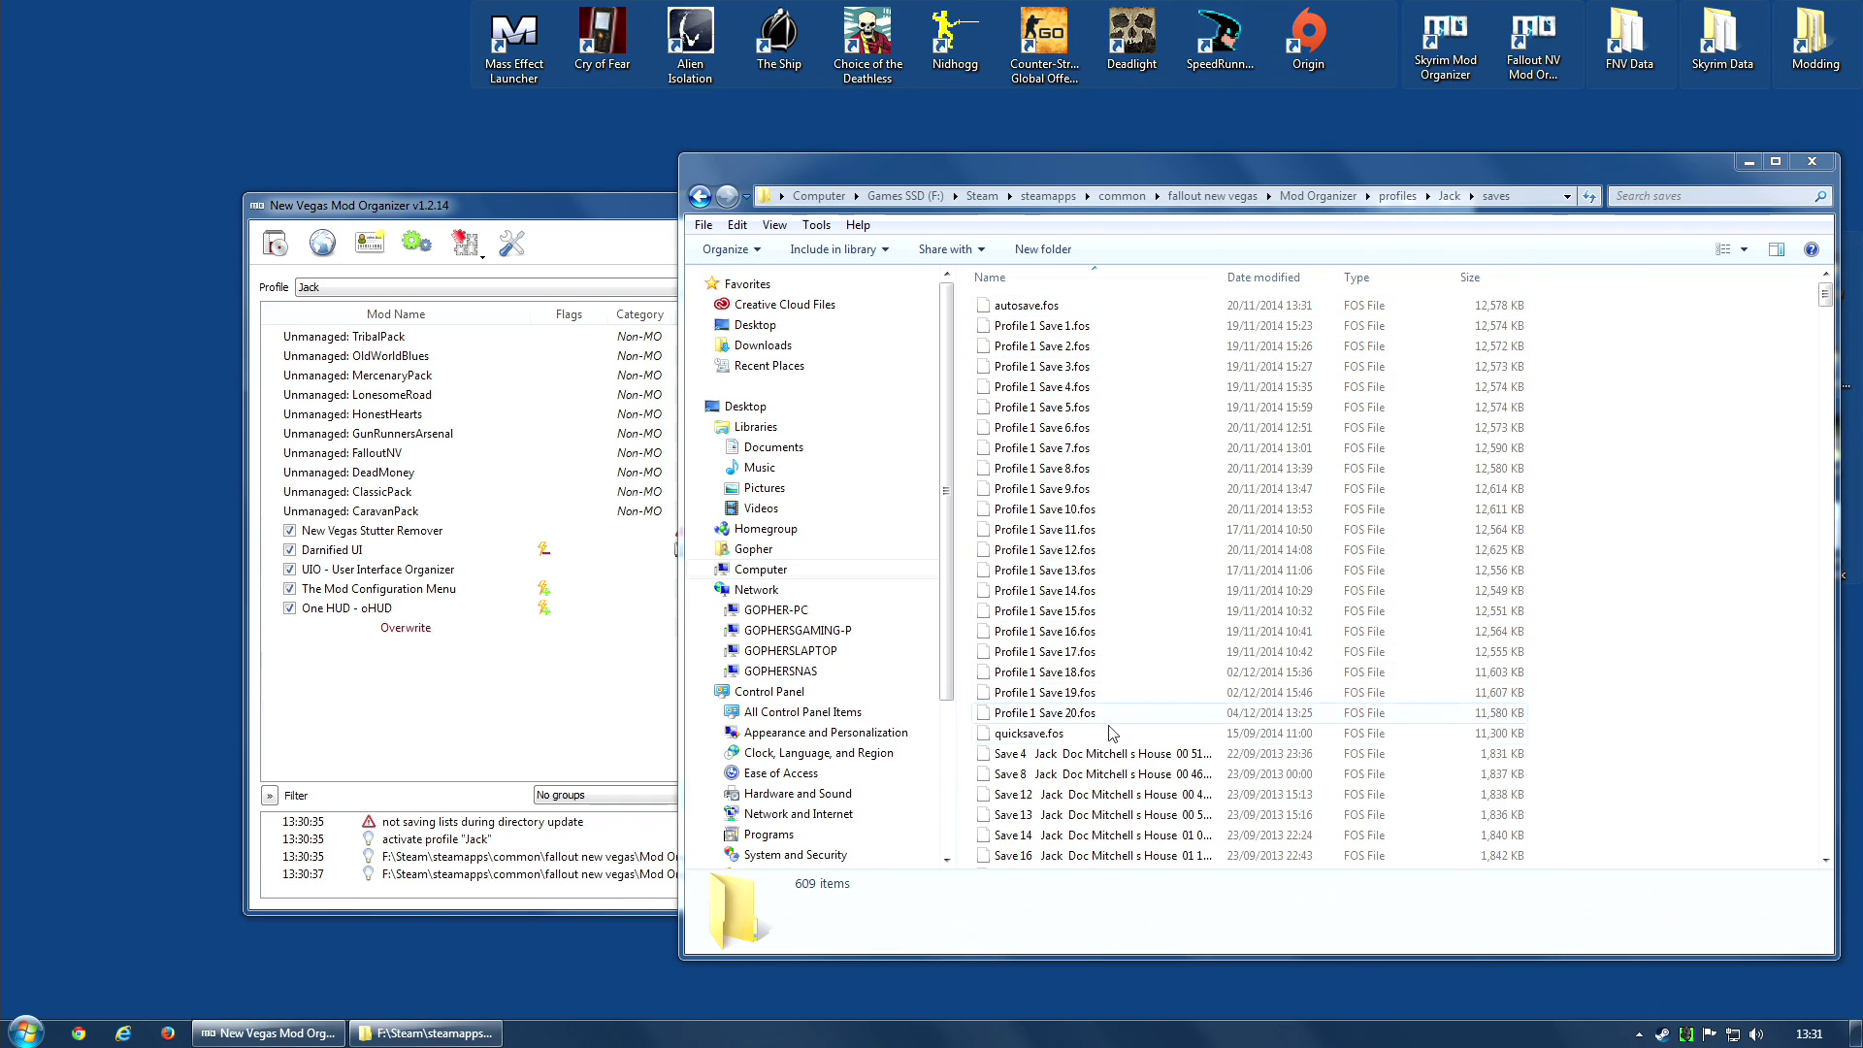
# Step: Delete the 529 saves from quicksave.fos to Save 2082, leaving 80 files in Jack's folder
pyautogui.click(1059, 753)
pyautogui.scroll(-4, 1067, 747)
pyautogui.click(1097, 491)
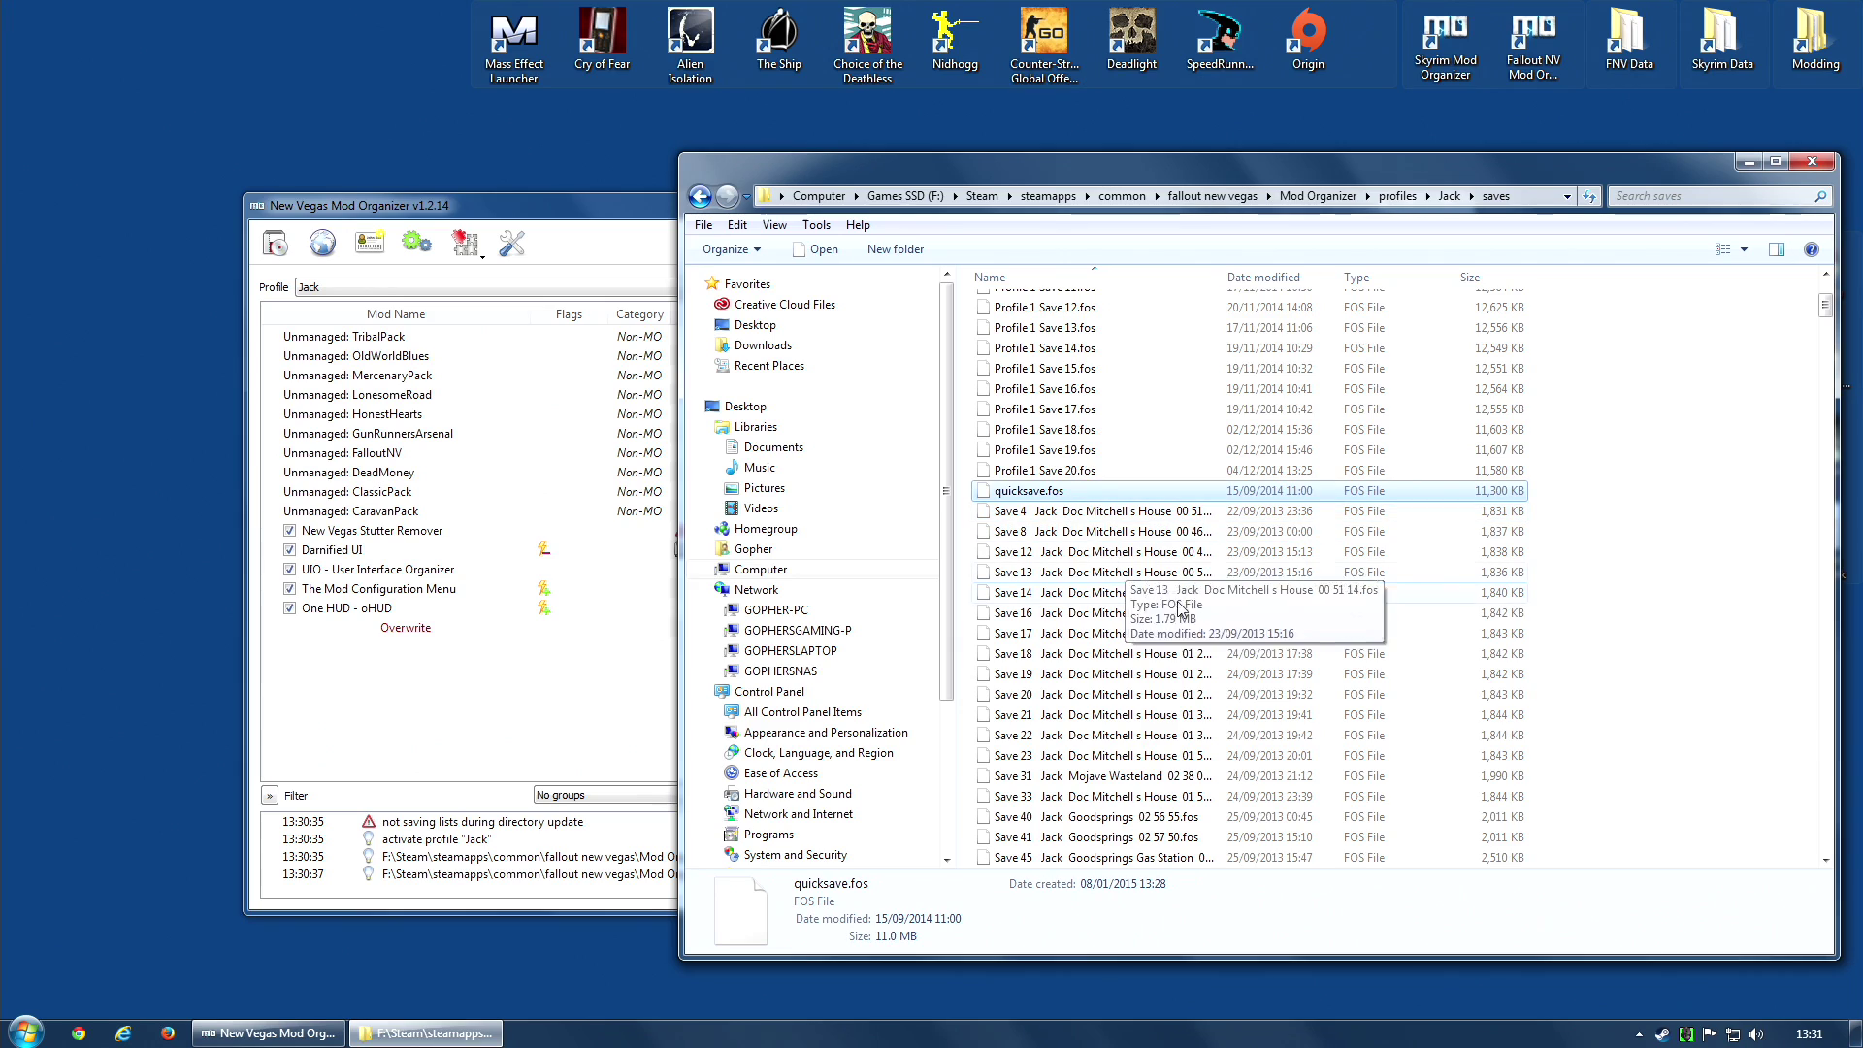
pyautogui.scroll(-3, 1251, 718)
pyautogui.scroll(-10, 1252, 738)
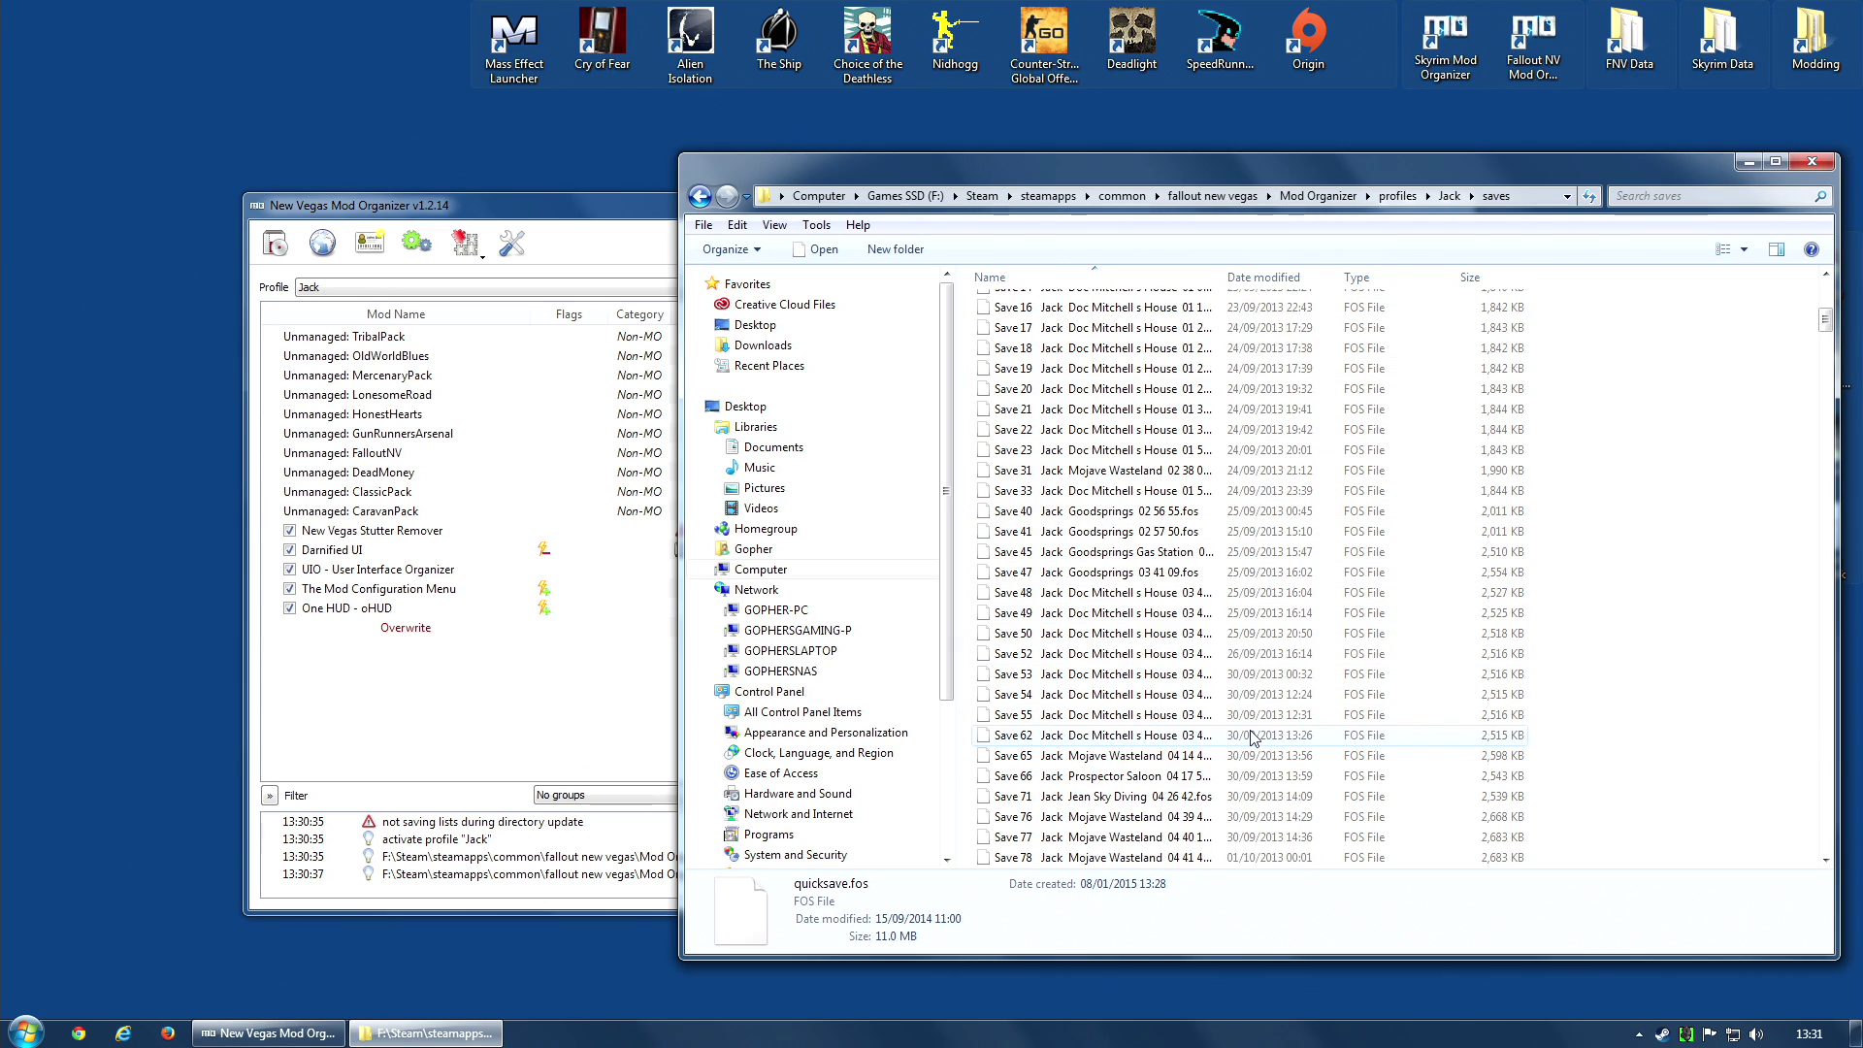
pyautogui.moveTo(1824, 354); pyautogui.dragTo(1834, 804)
pyautogui.hotkey('ctrl', 'a')
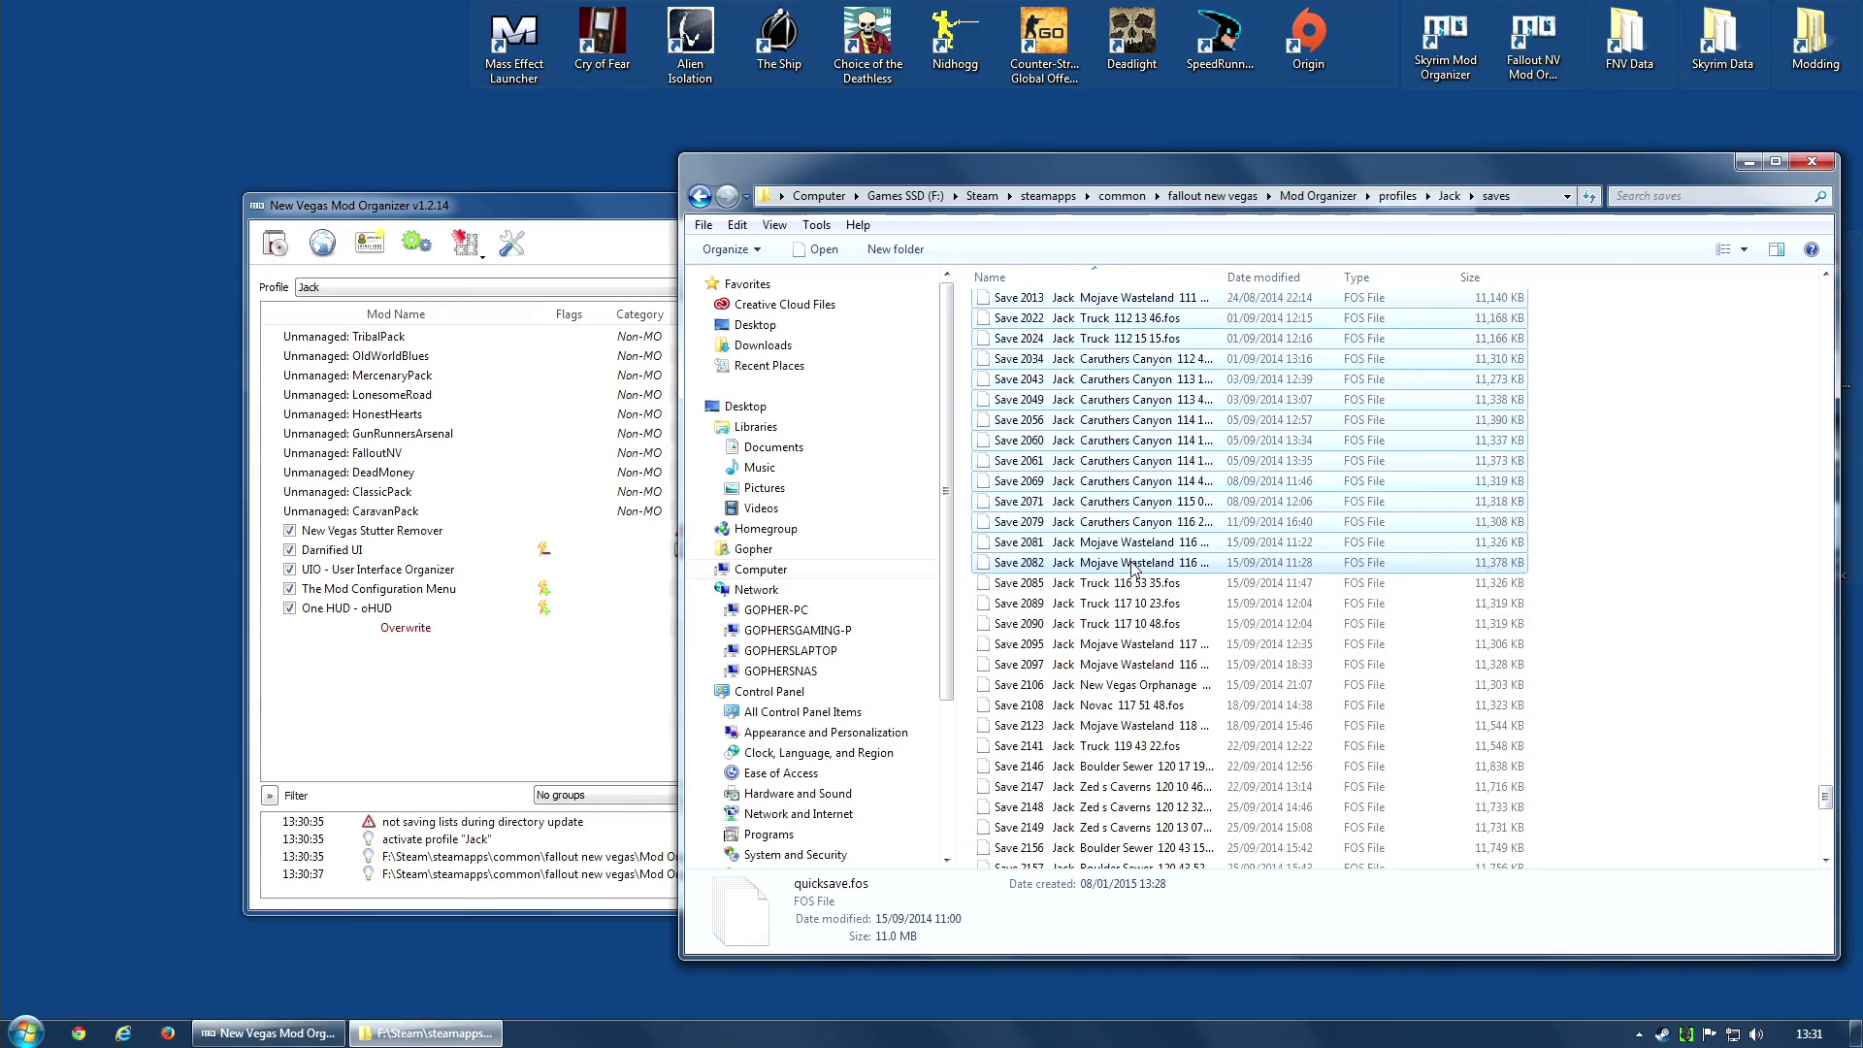
pyautogui.press('Delete')
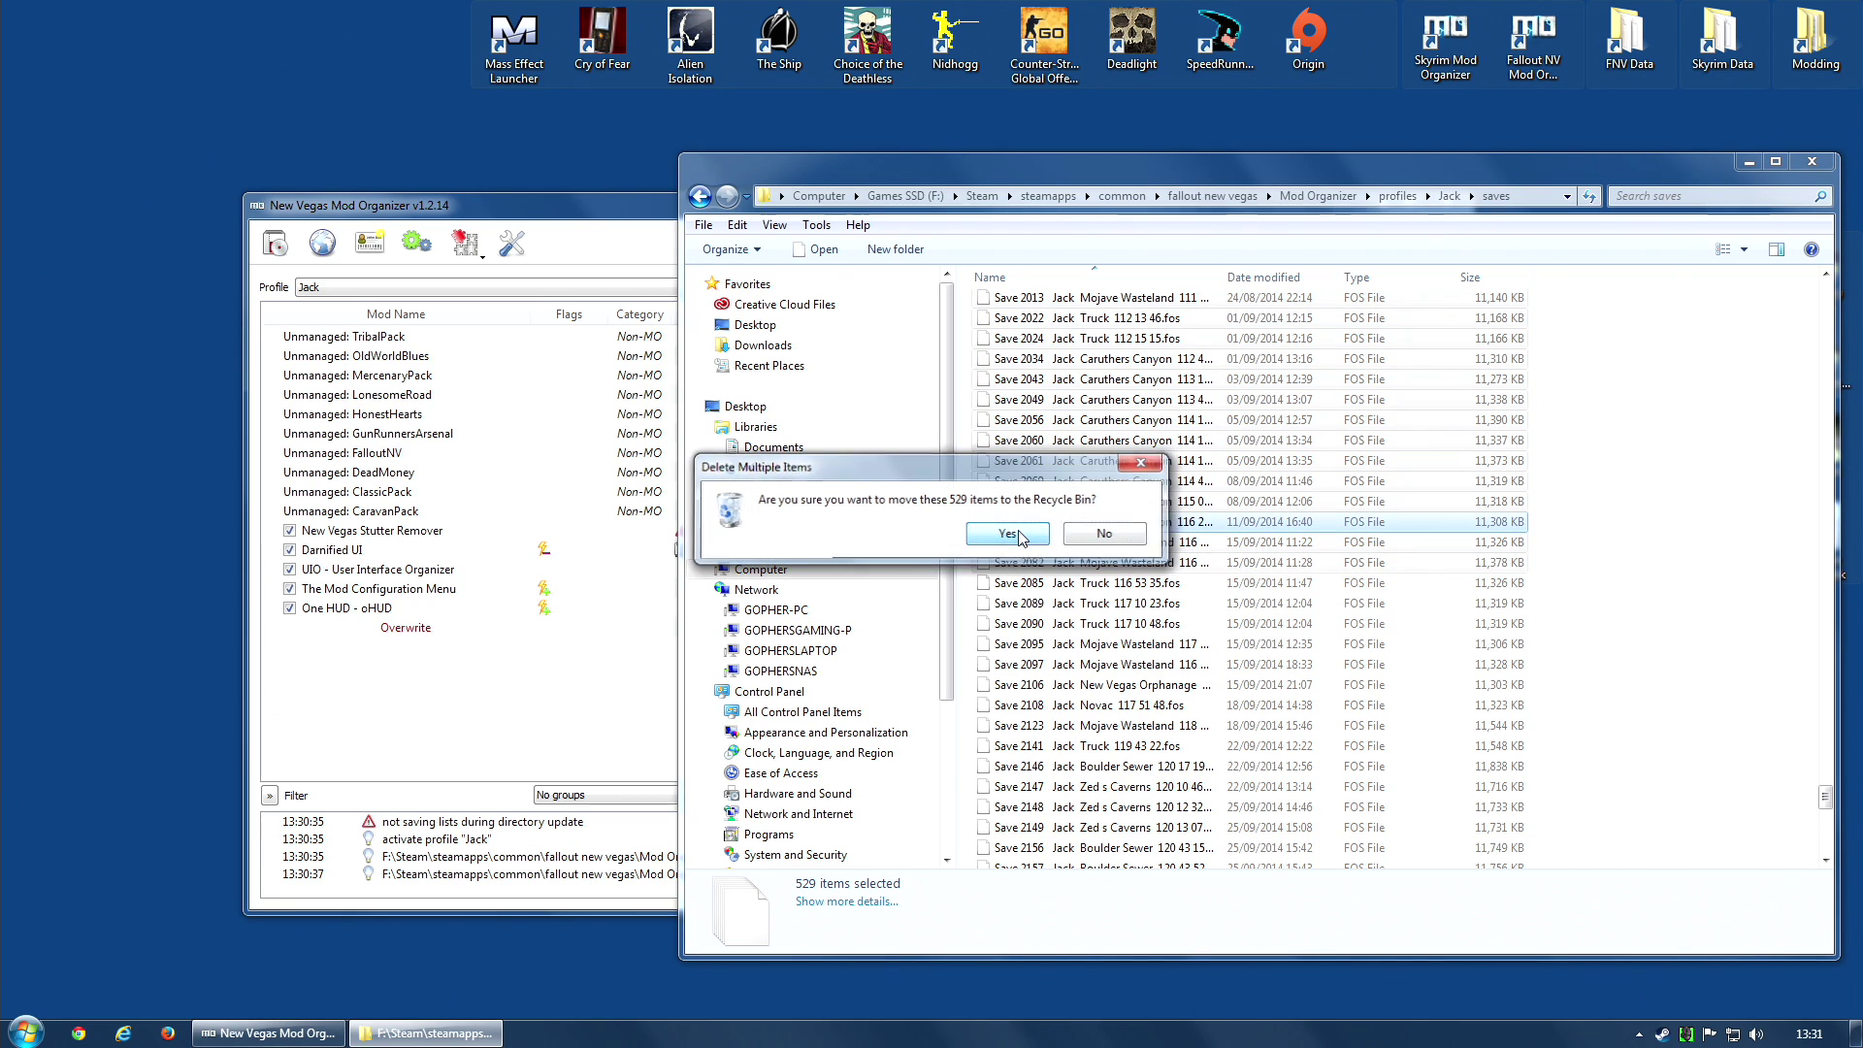
pyautogui.press('Return')
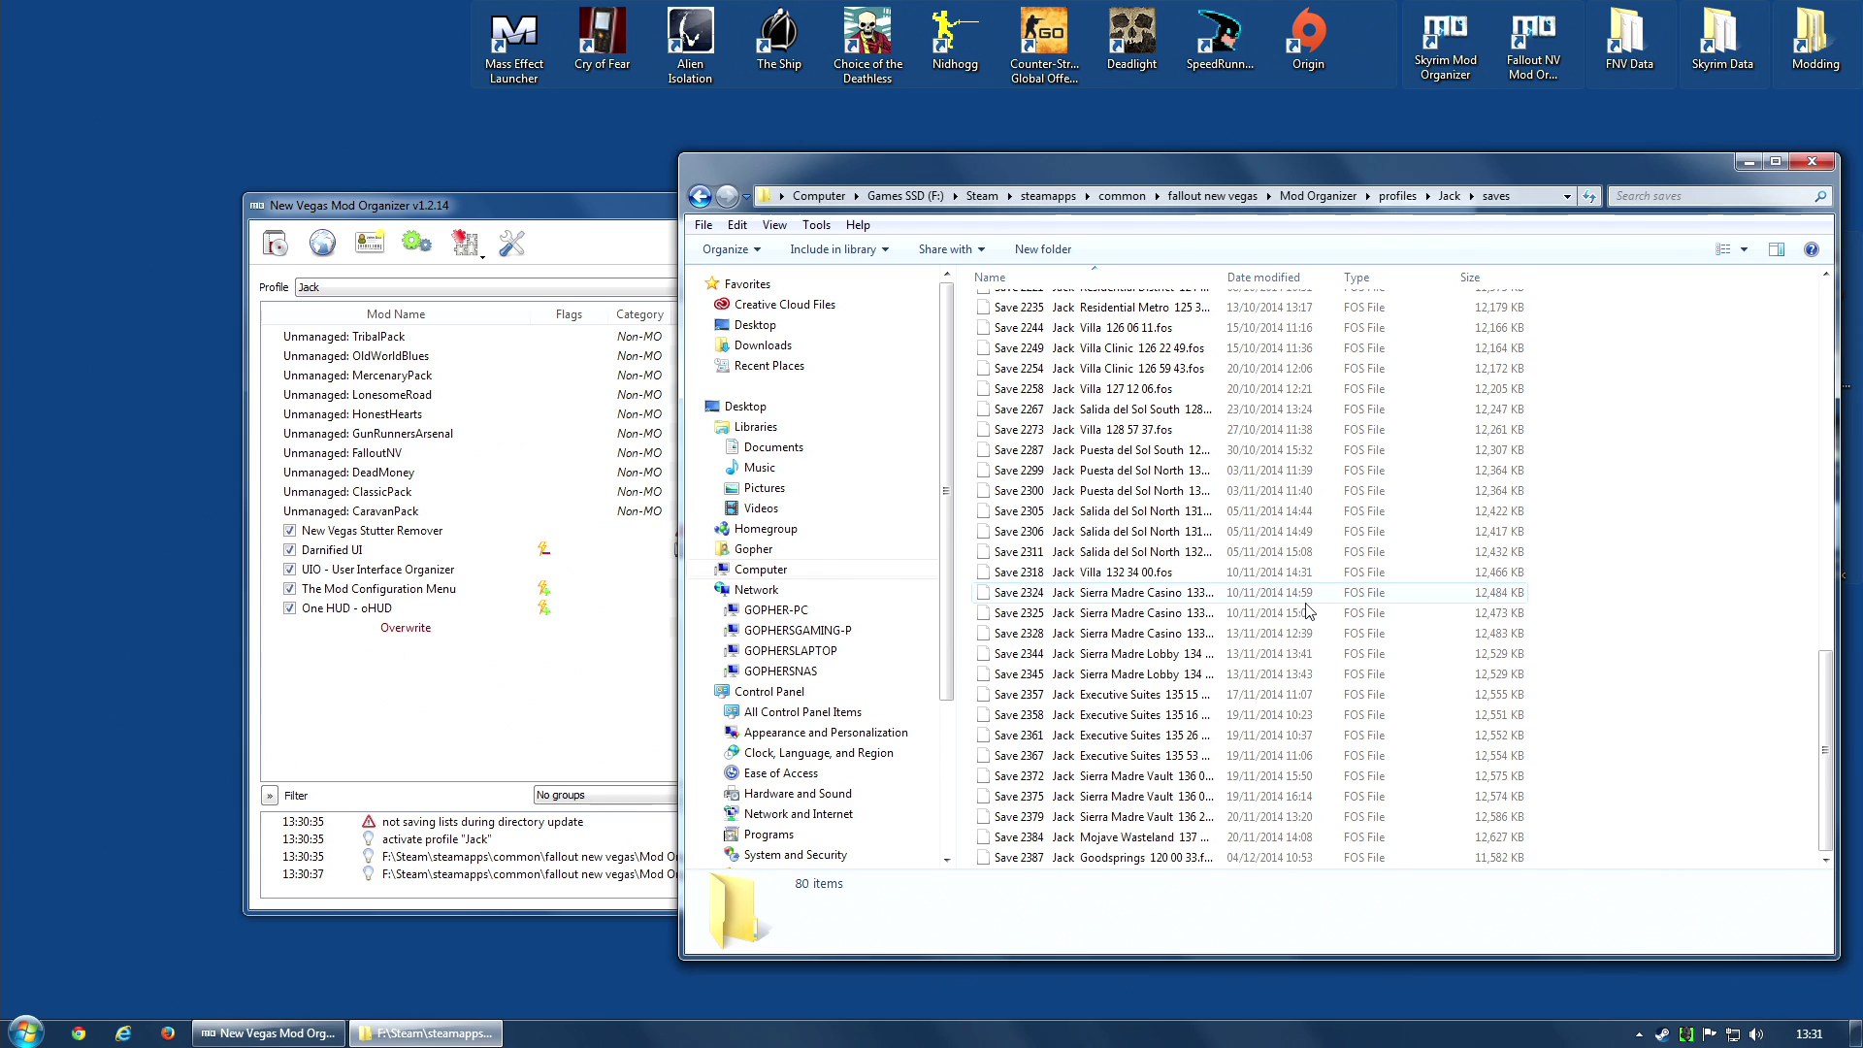
pyautogui.scroll(15, 1404, 637)
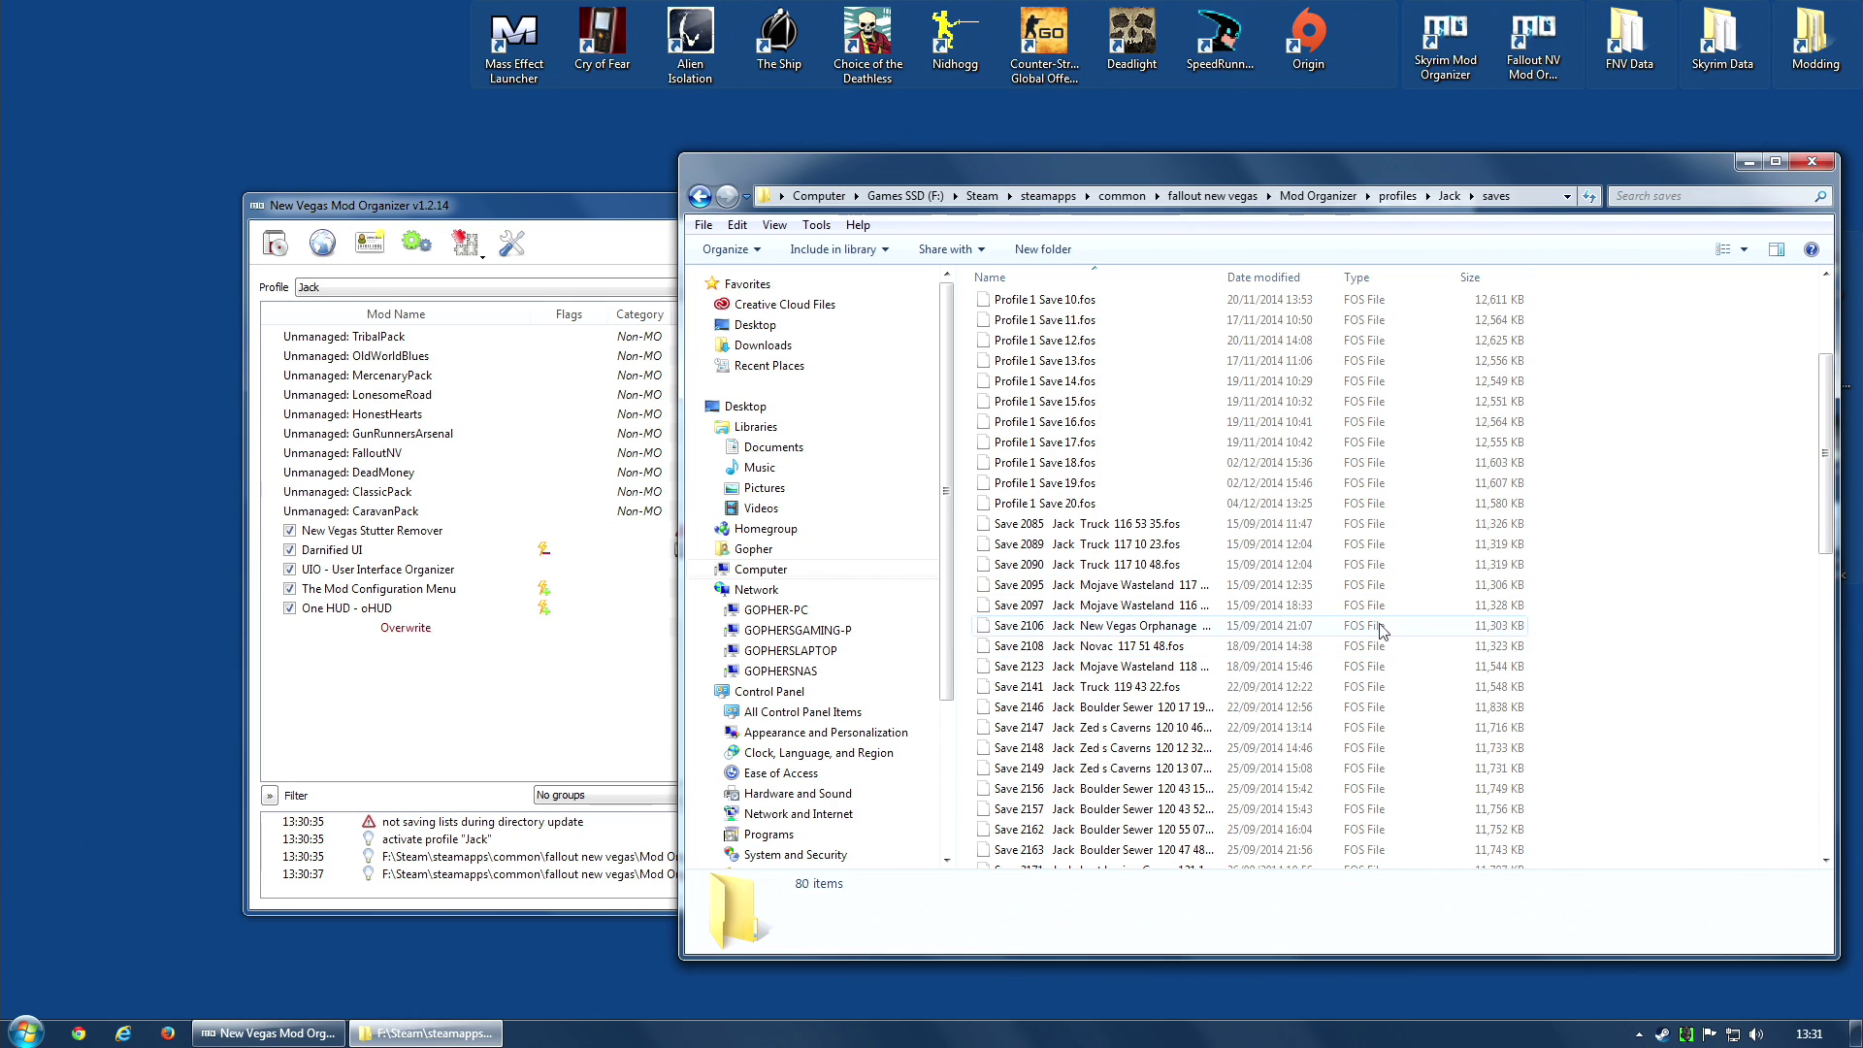
pyautogui.scroll(-8, 1284, 676)
pyautogui.scroll(4, 1284, 676)
pyautogui.scroll(4, 1228, 466)
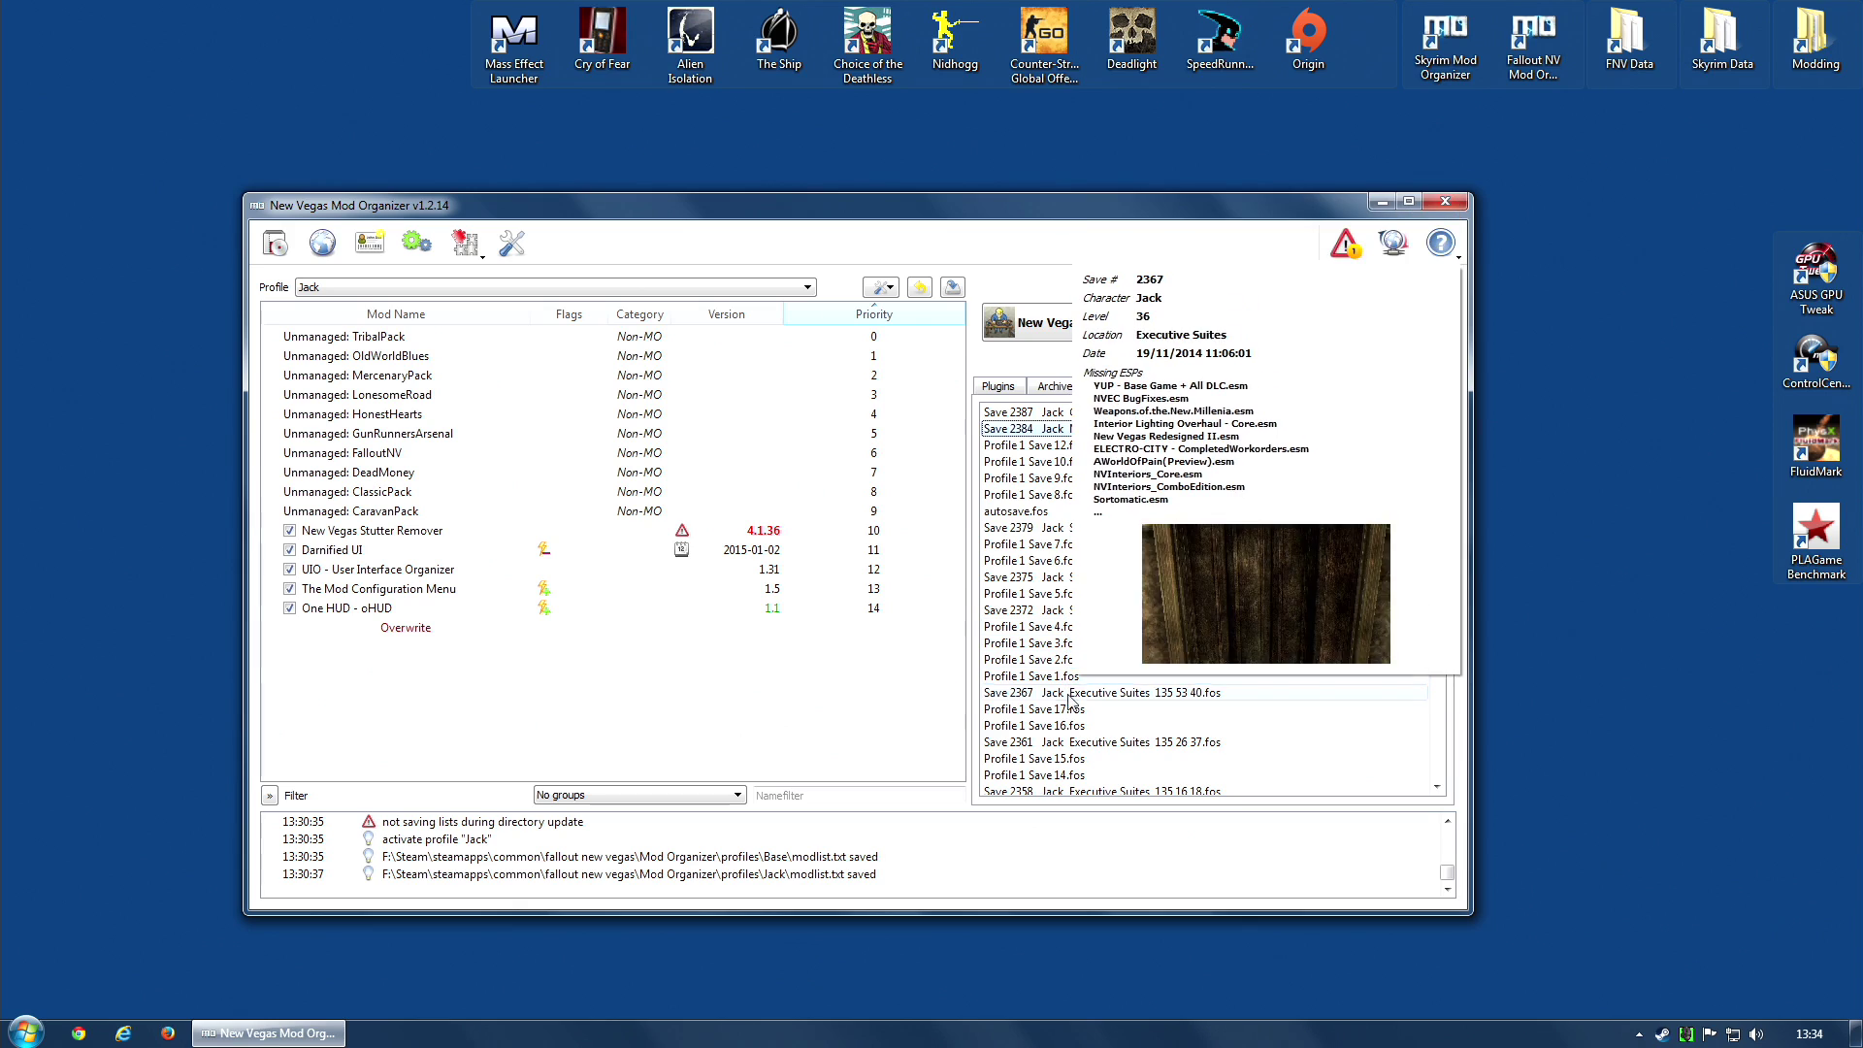
# Step: Scroll through Jack's saves list to review remaining saves like Save 2387 and Profile 1 saves
pyautogui.scroll(-5, 1252, 747)
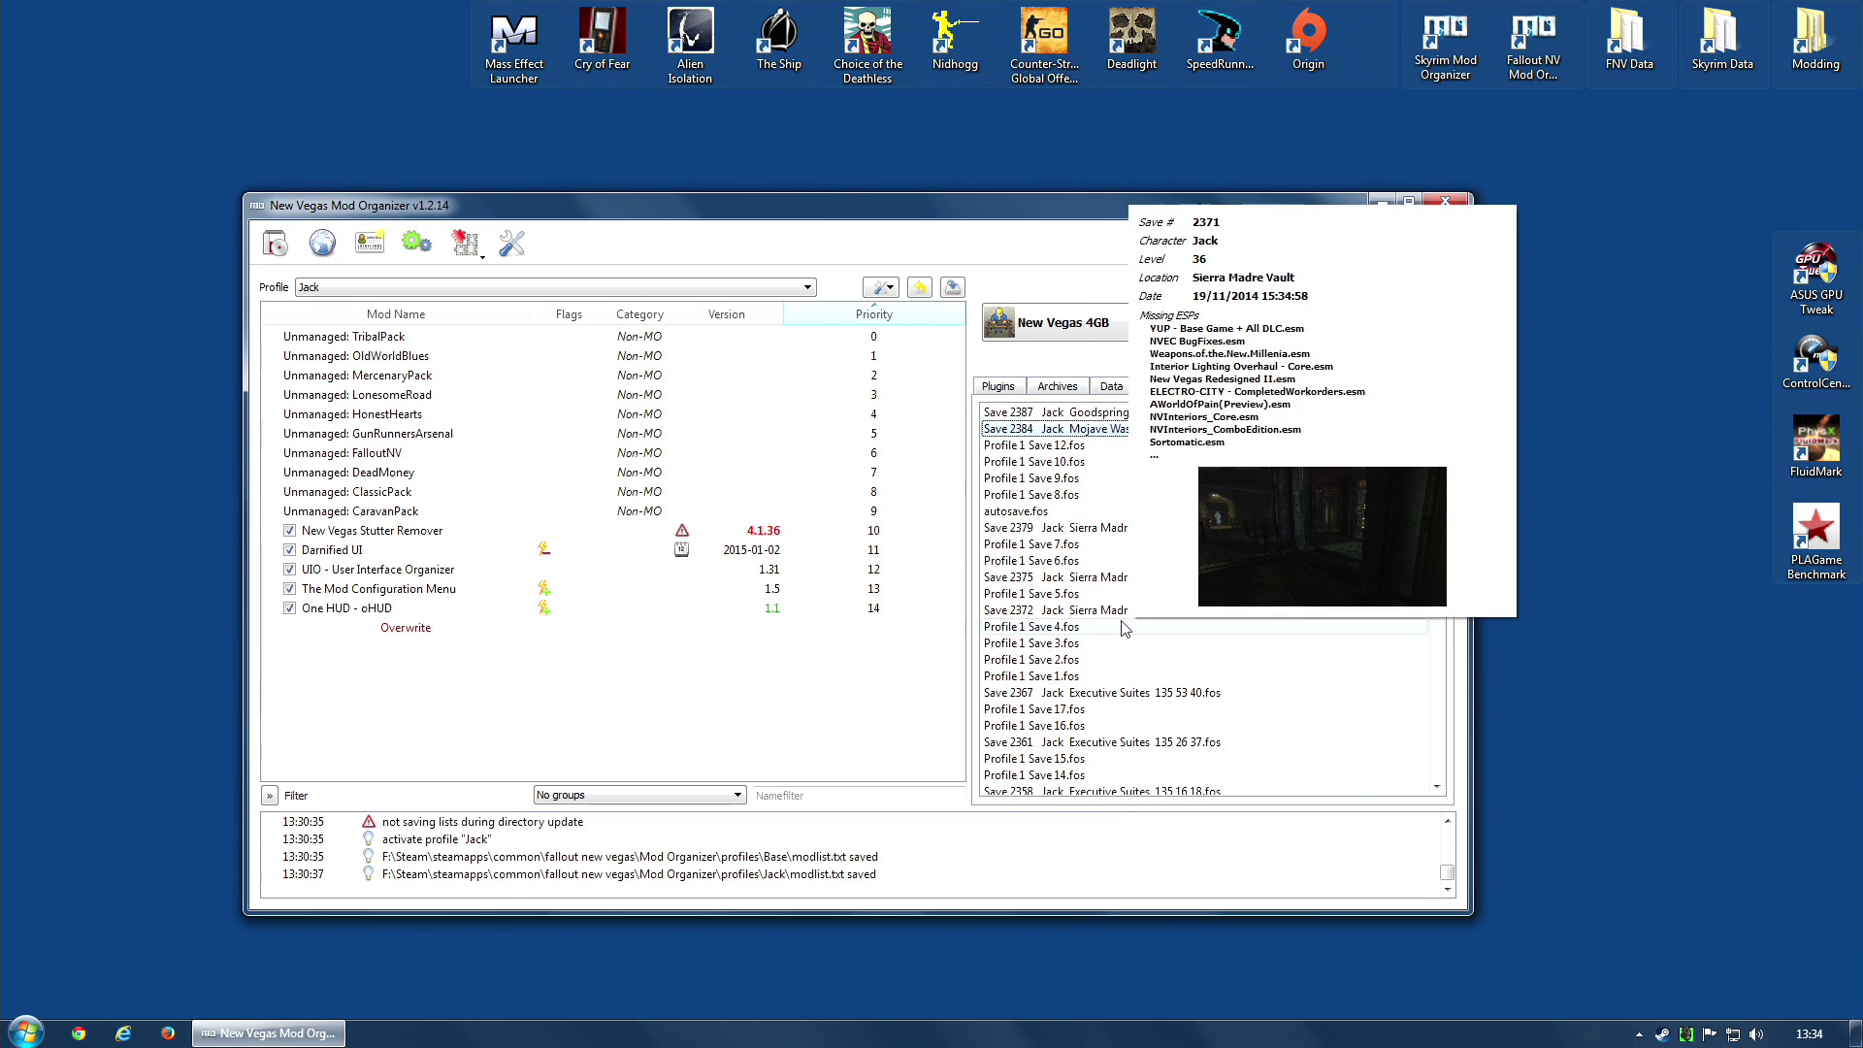
pyautogui.scroll(6, 1043, 475)
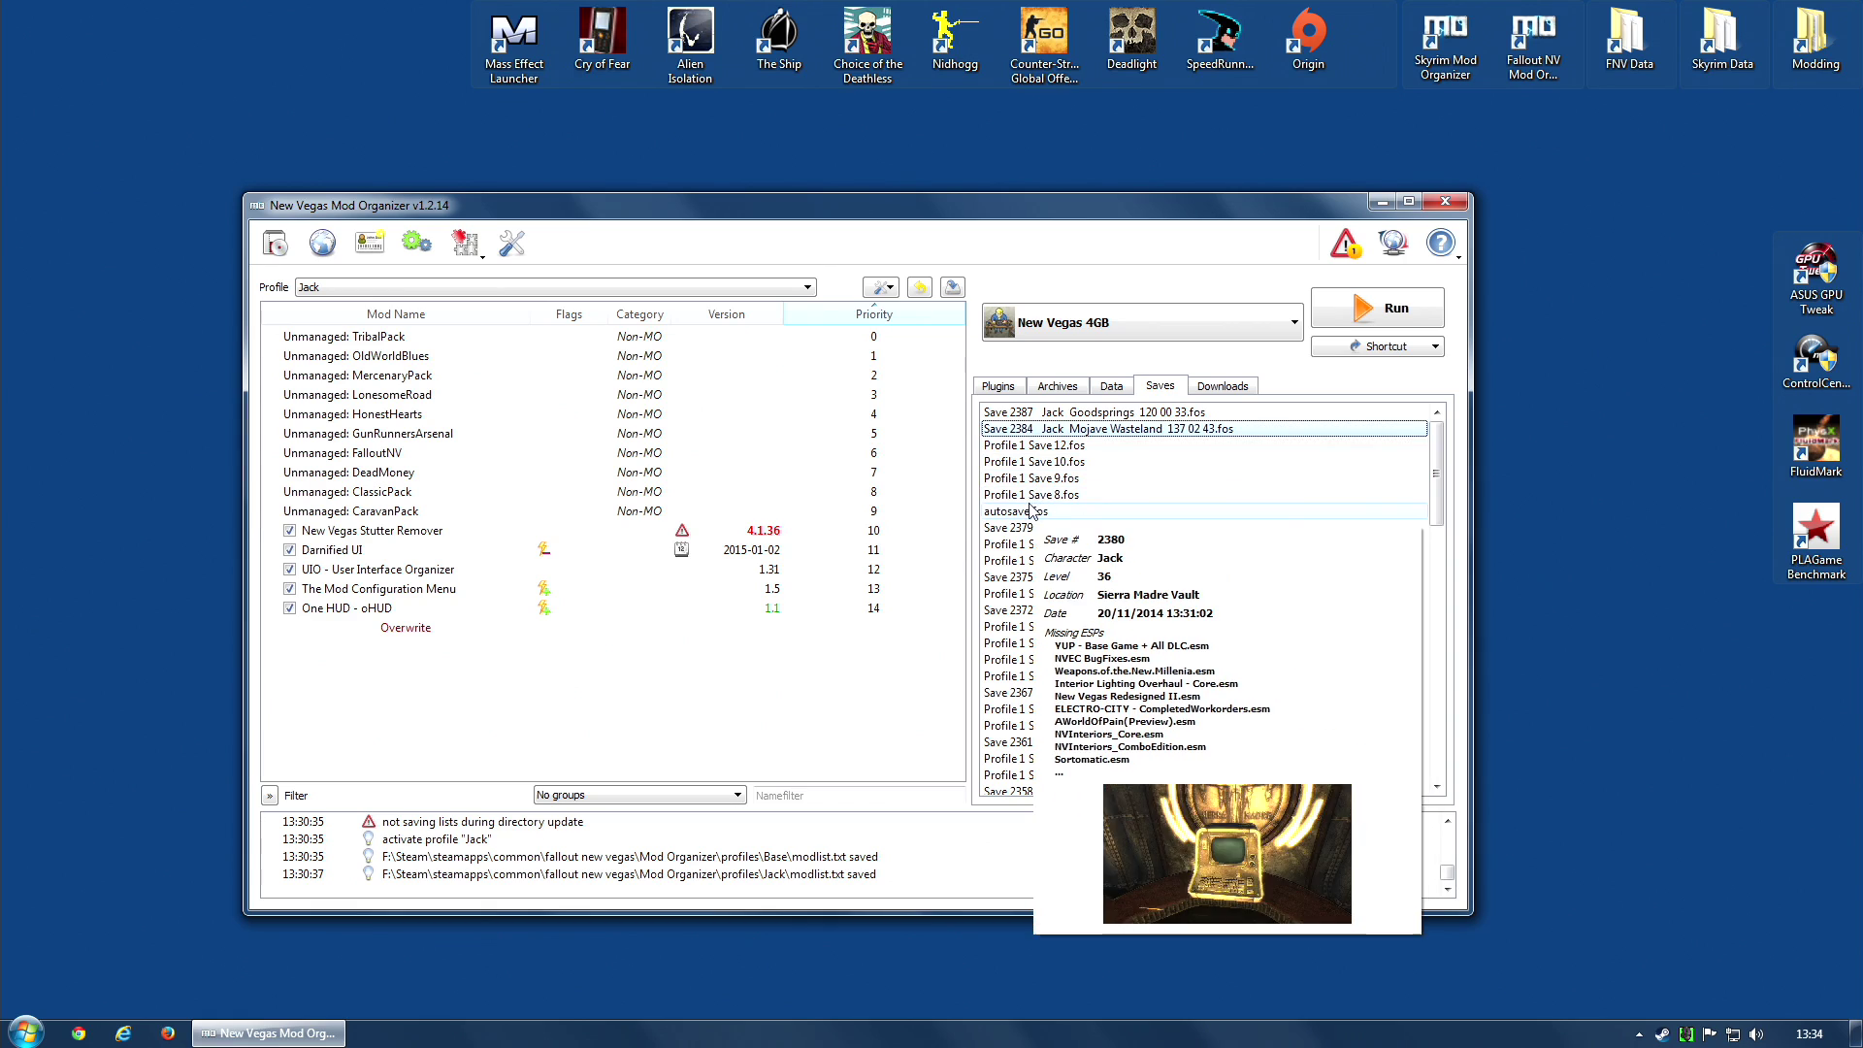
# Step: Delete Profile 1 Save 12, Saves 10, 9 and 8, and autosave.fos from Jack's saves
pyautogui.rightClick(1065, 447)
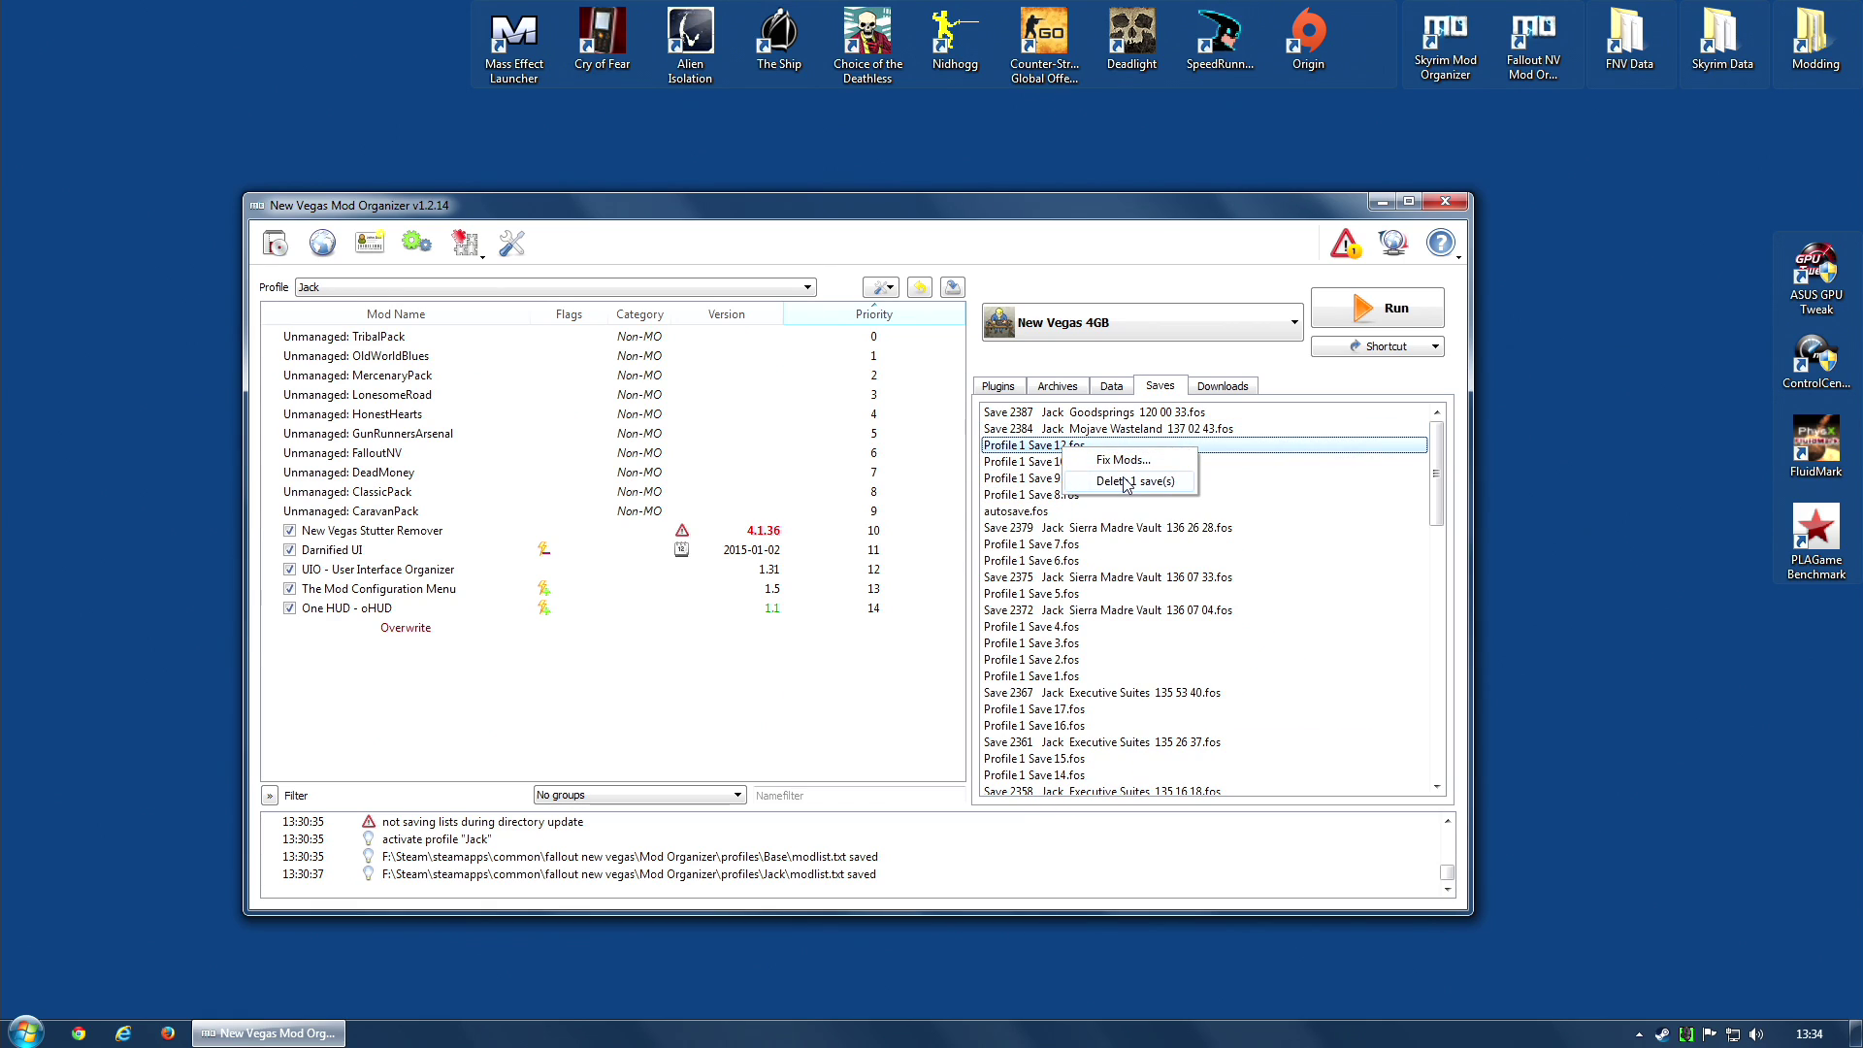
pyautogui.click(1126, 480)
pyautogui.click(912, 624)
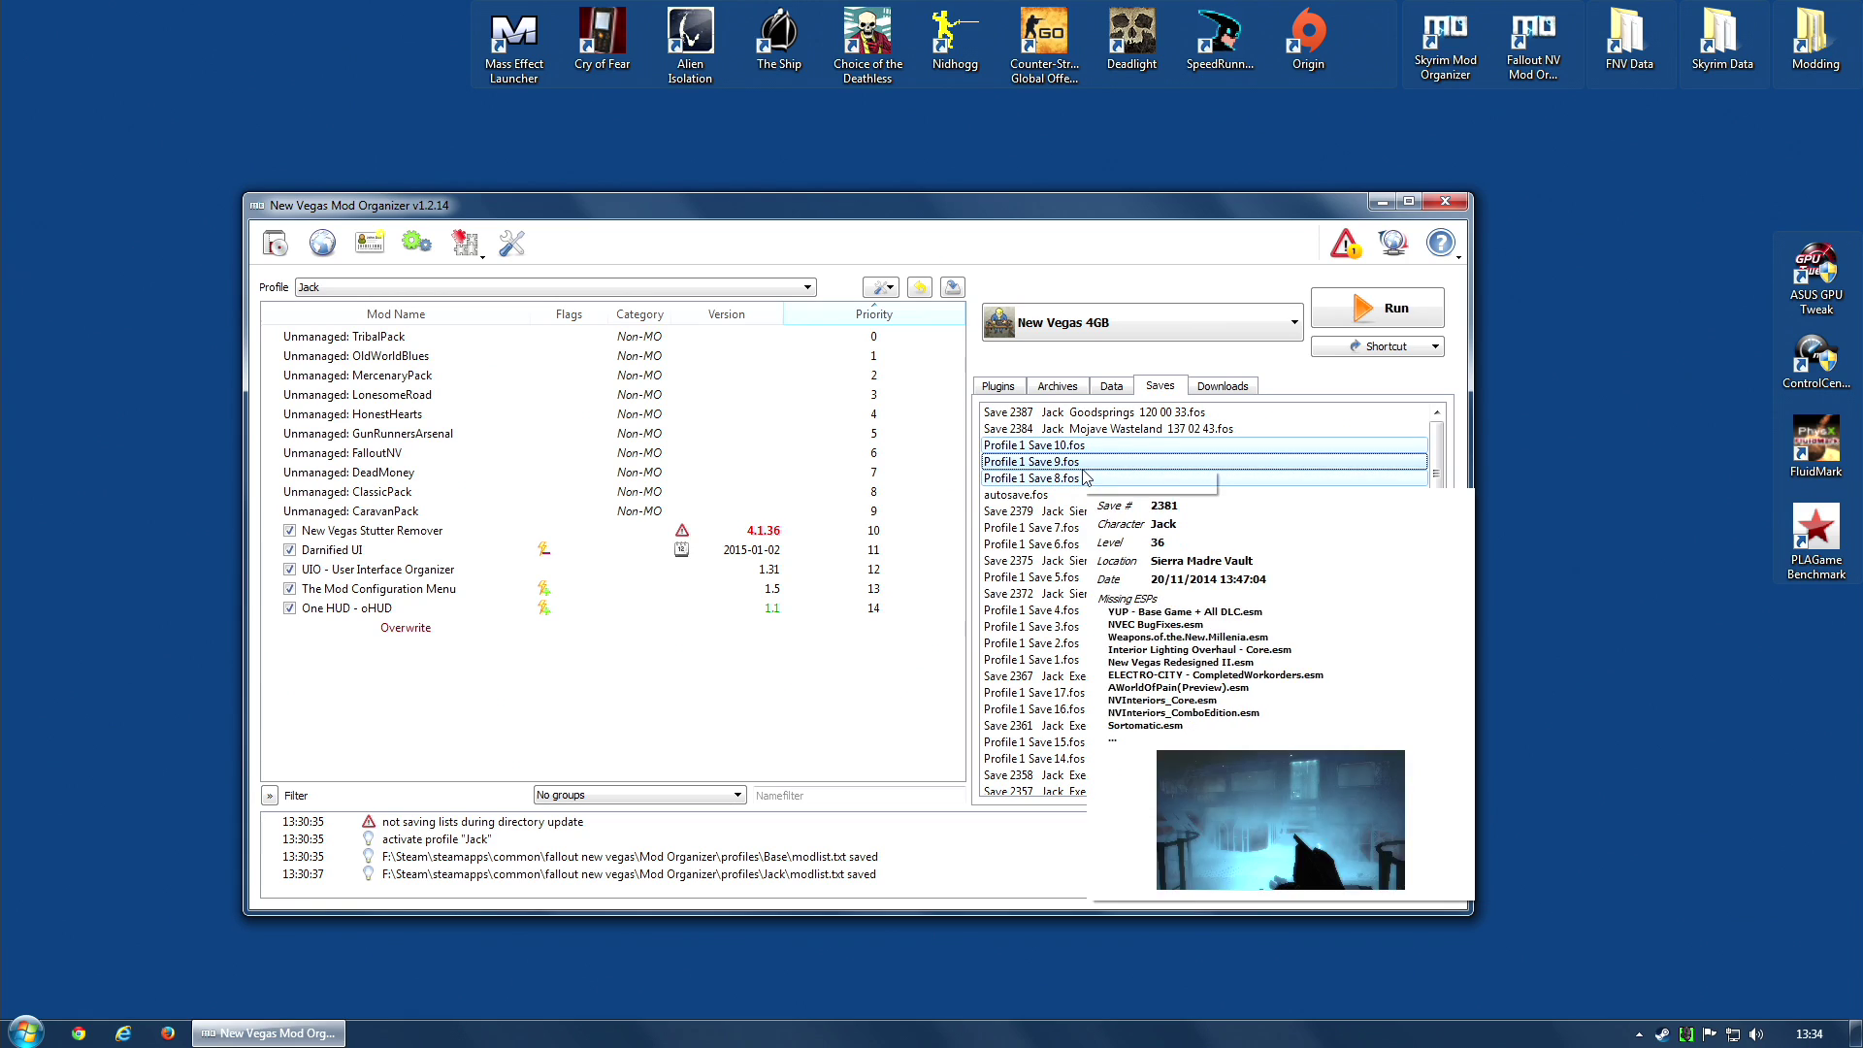
pyautogui.rightClick(1142, 482)
pyautogui.click(1145, 480)
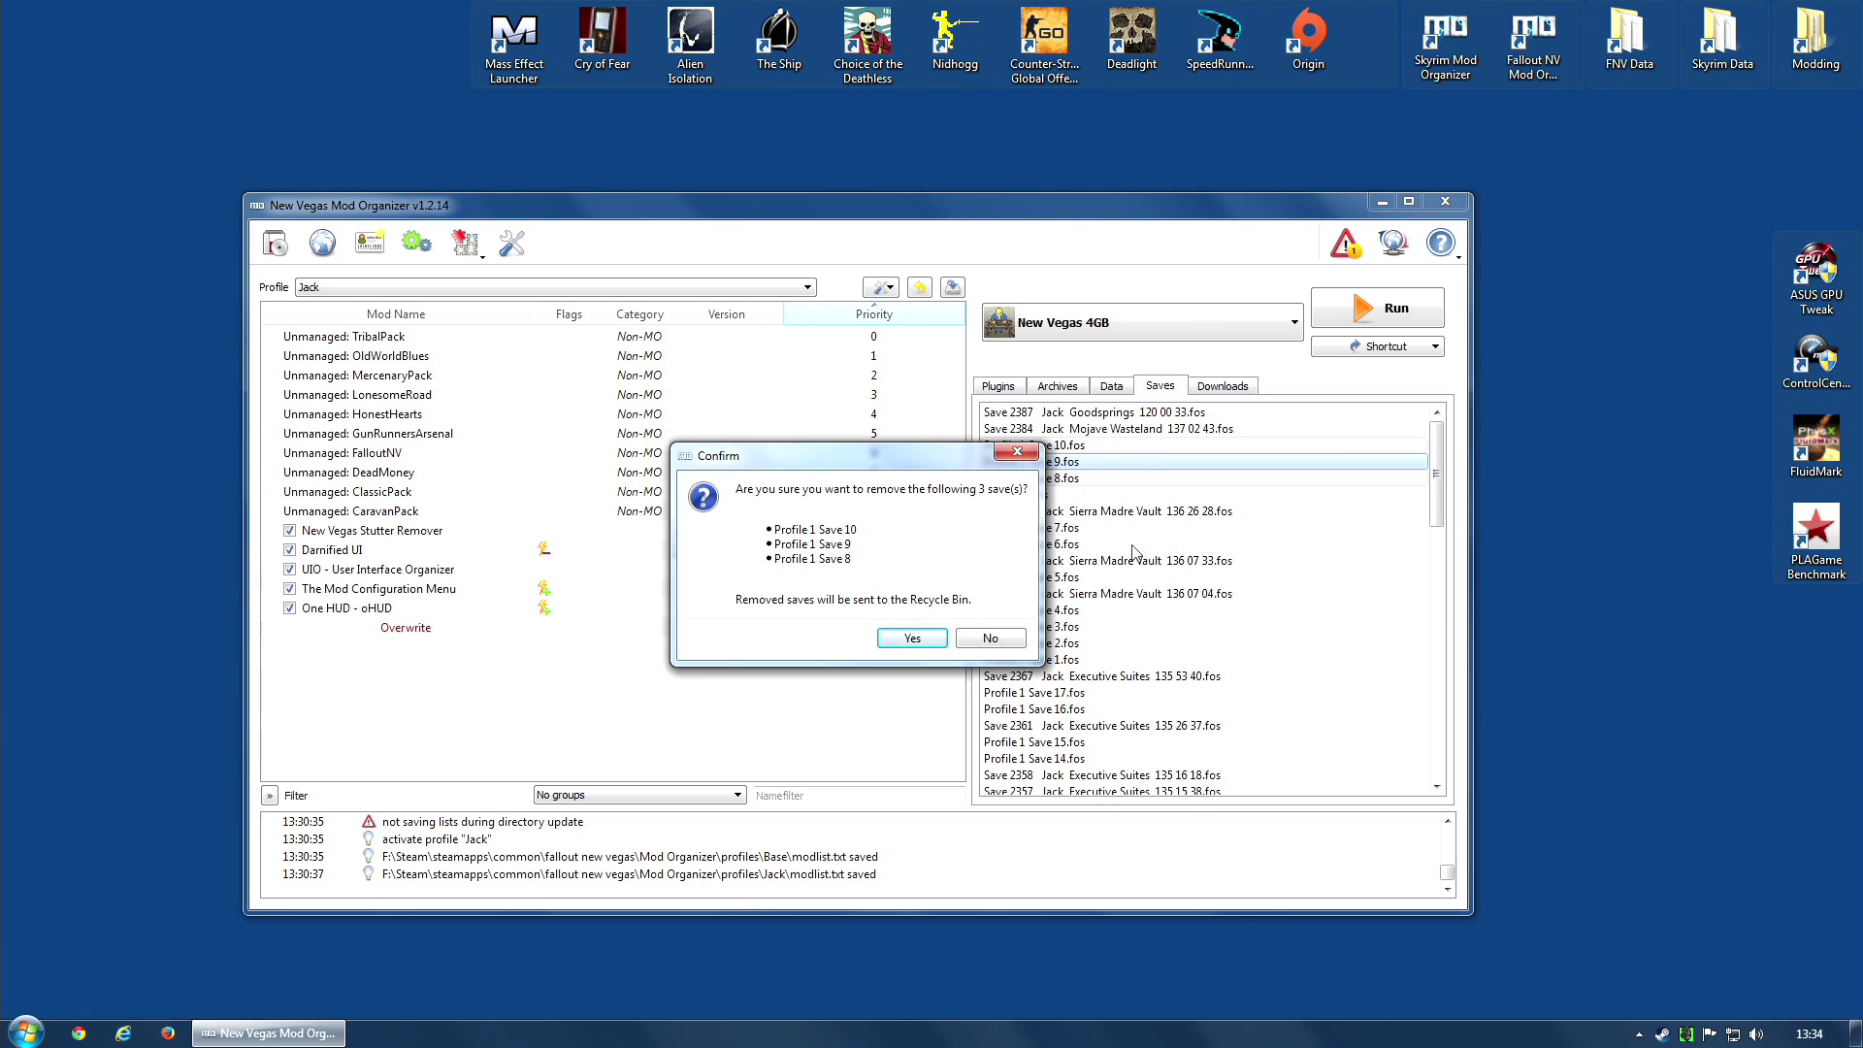
pyautogui.click(932, 641)
pyautogui.rightClick(1037, 449)
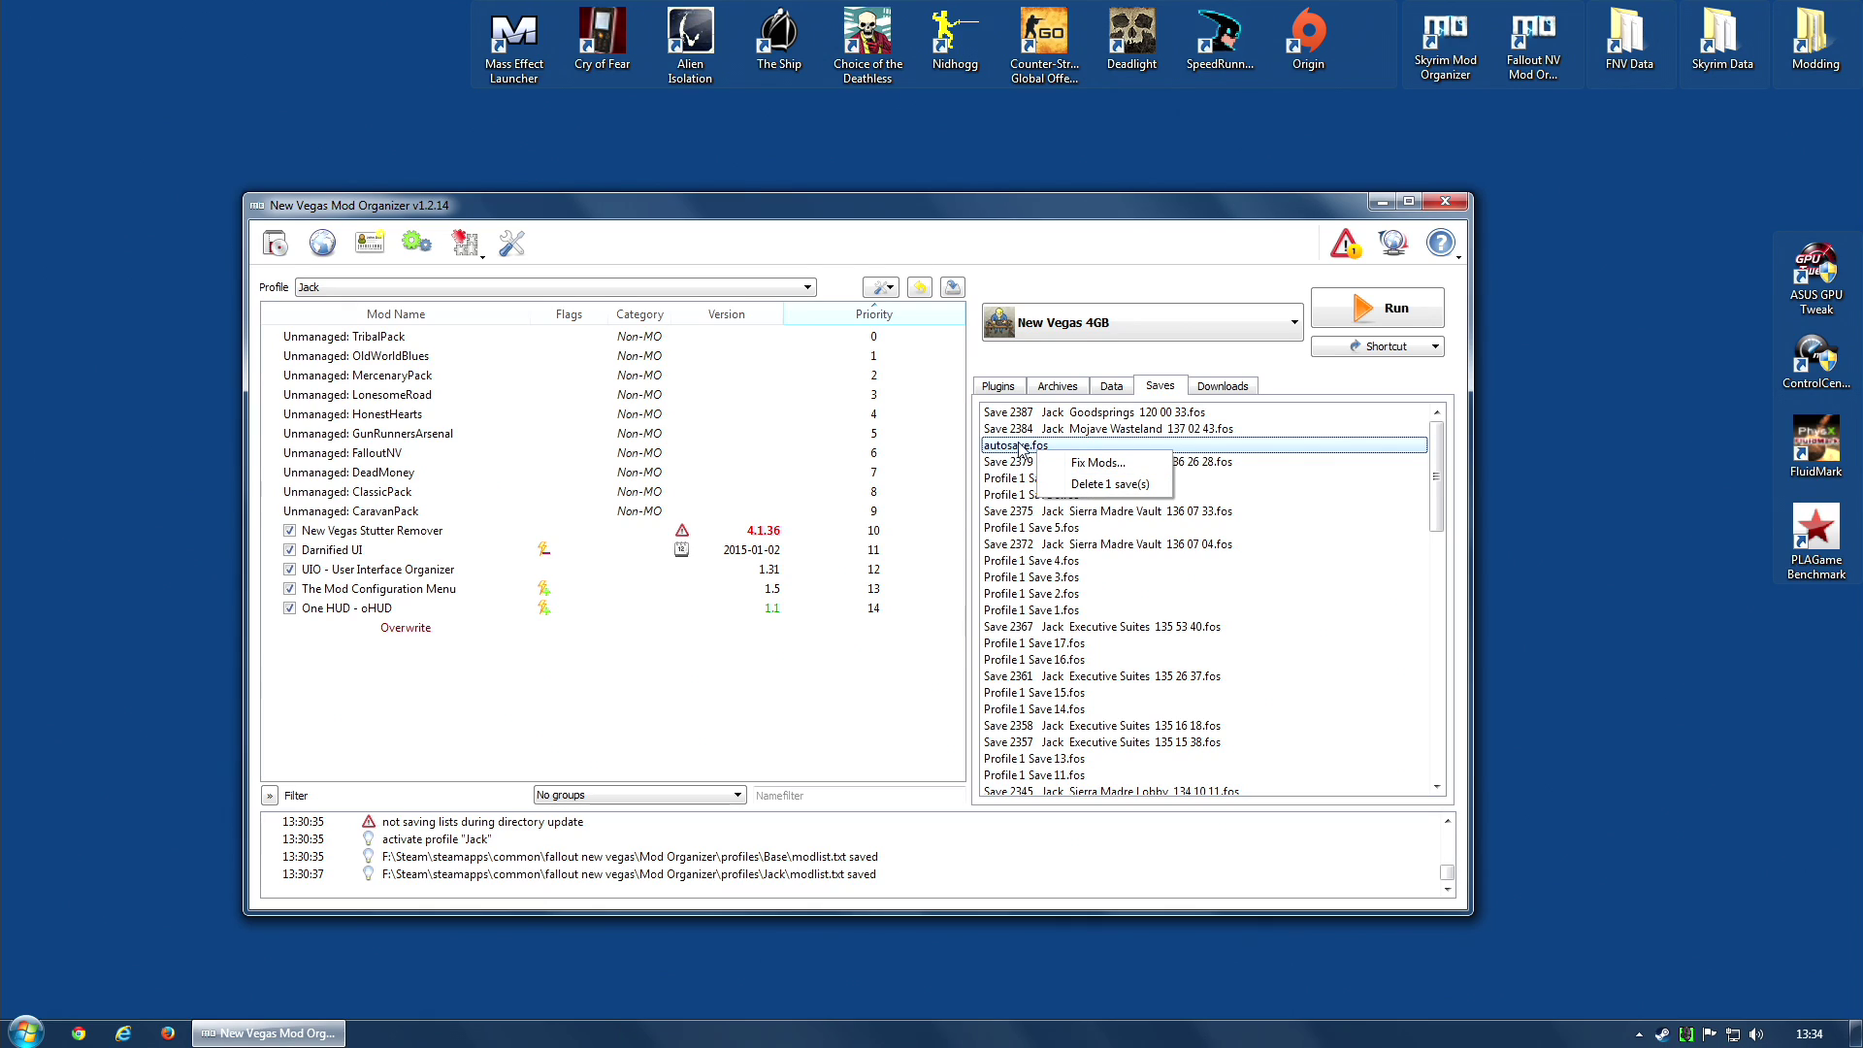
pyautogui.click(1109, 484)
pyautogui.click(920, 622)
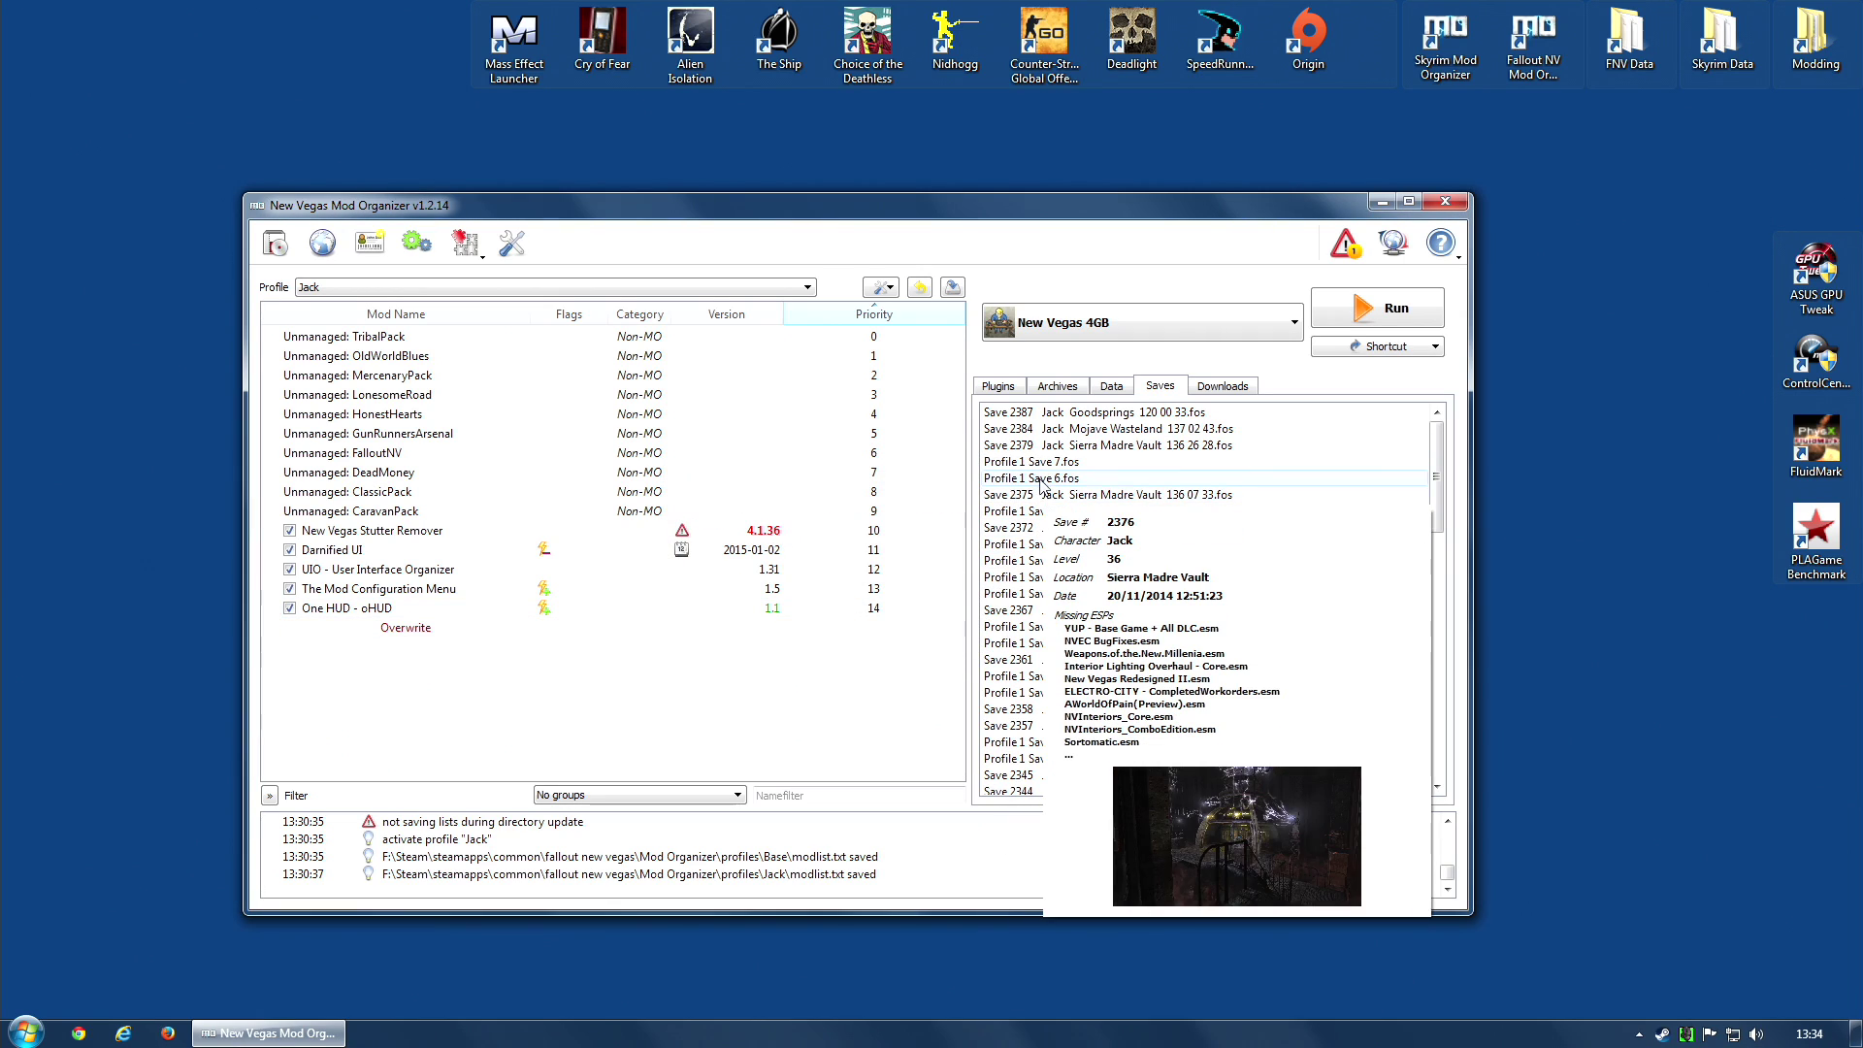
# Step: Delete Profile 1 Saves 7 through 1, so Save 2372 is followed by Save 2367
pyautogui.keyDown('ctrl'); pyautogui.click(1090, 479); pyautogui.keyUp('ctrl')
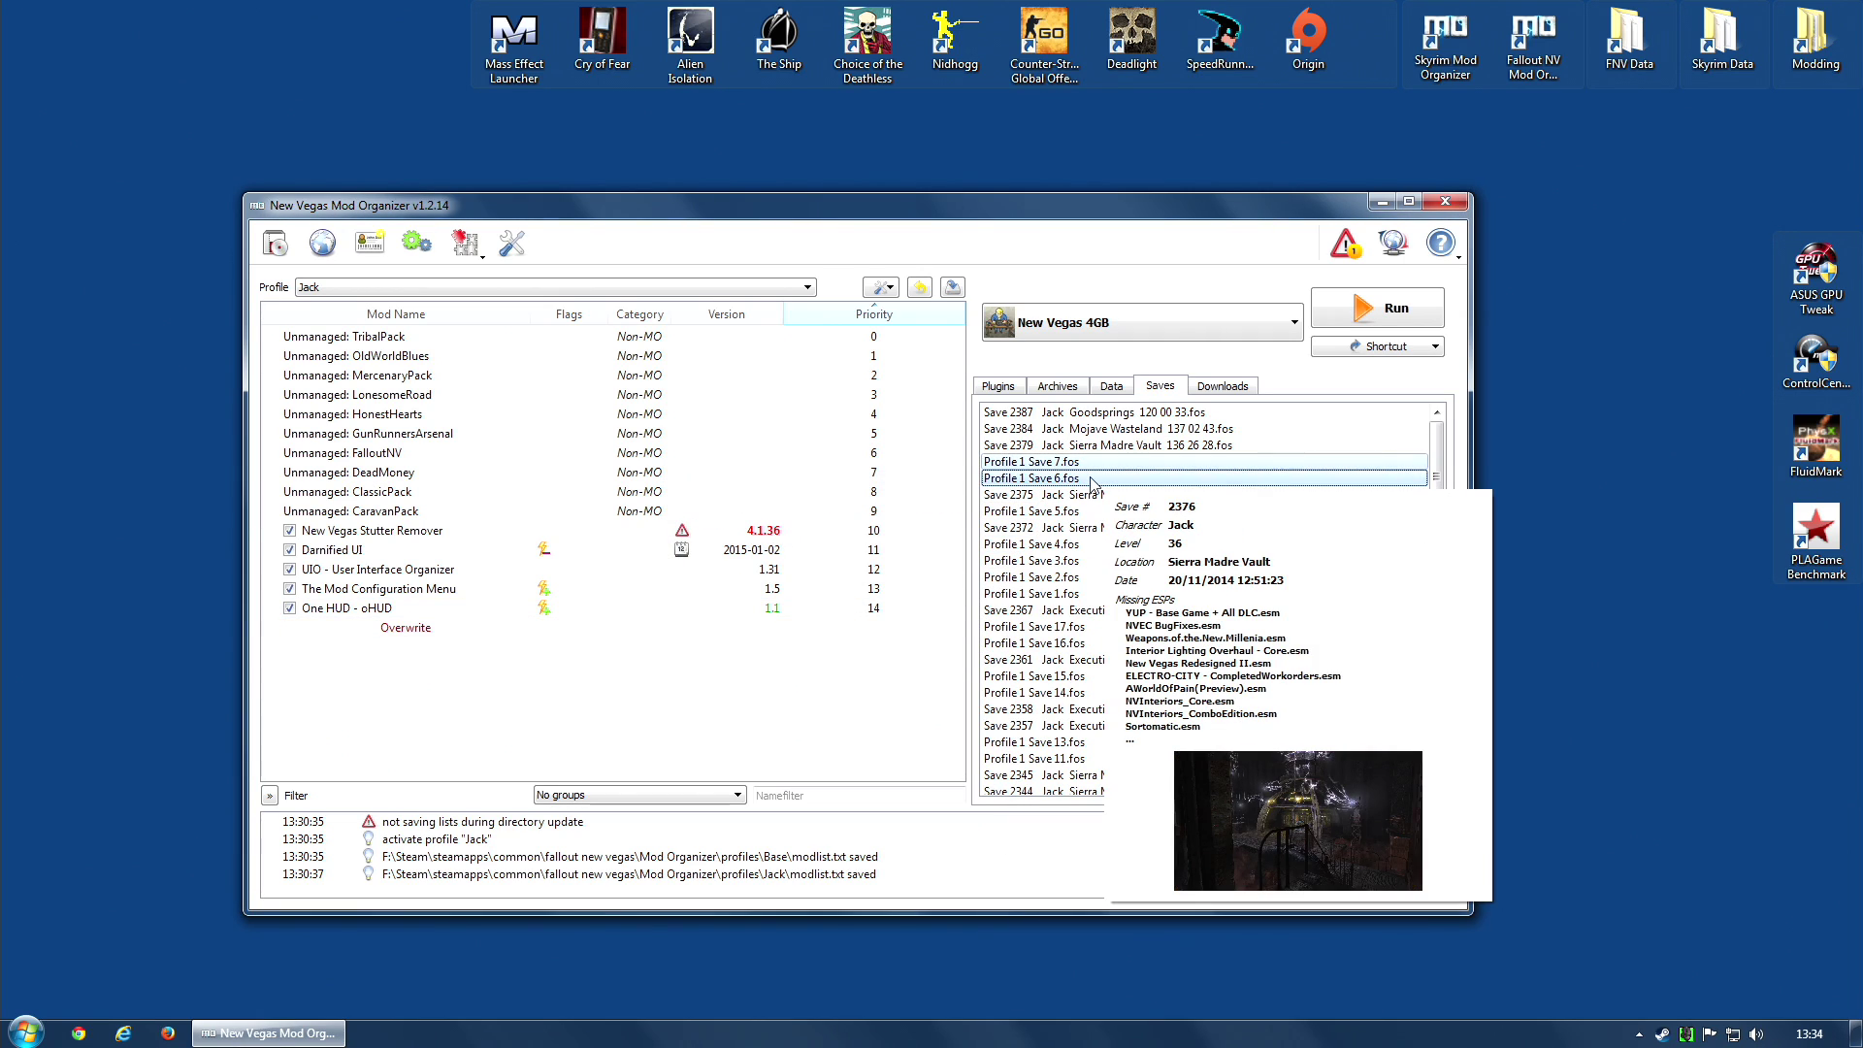
pyautogui.rightClick(1091, 478)
pyautogui.click(1157, 489)
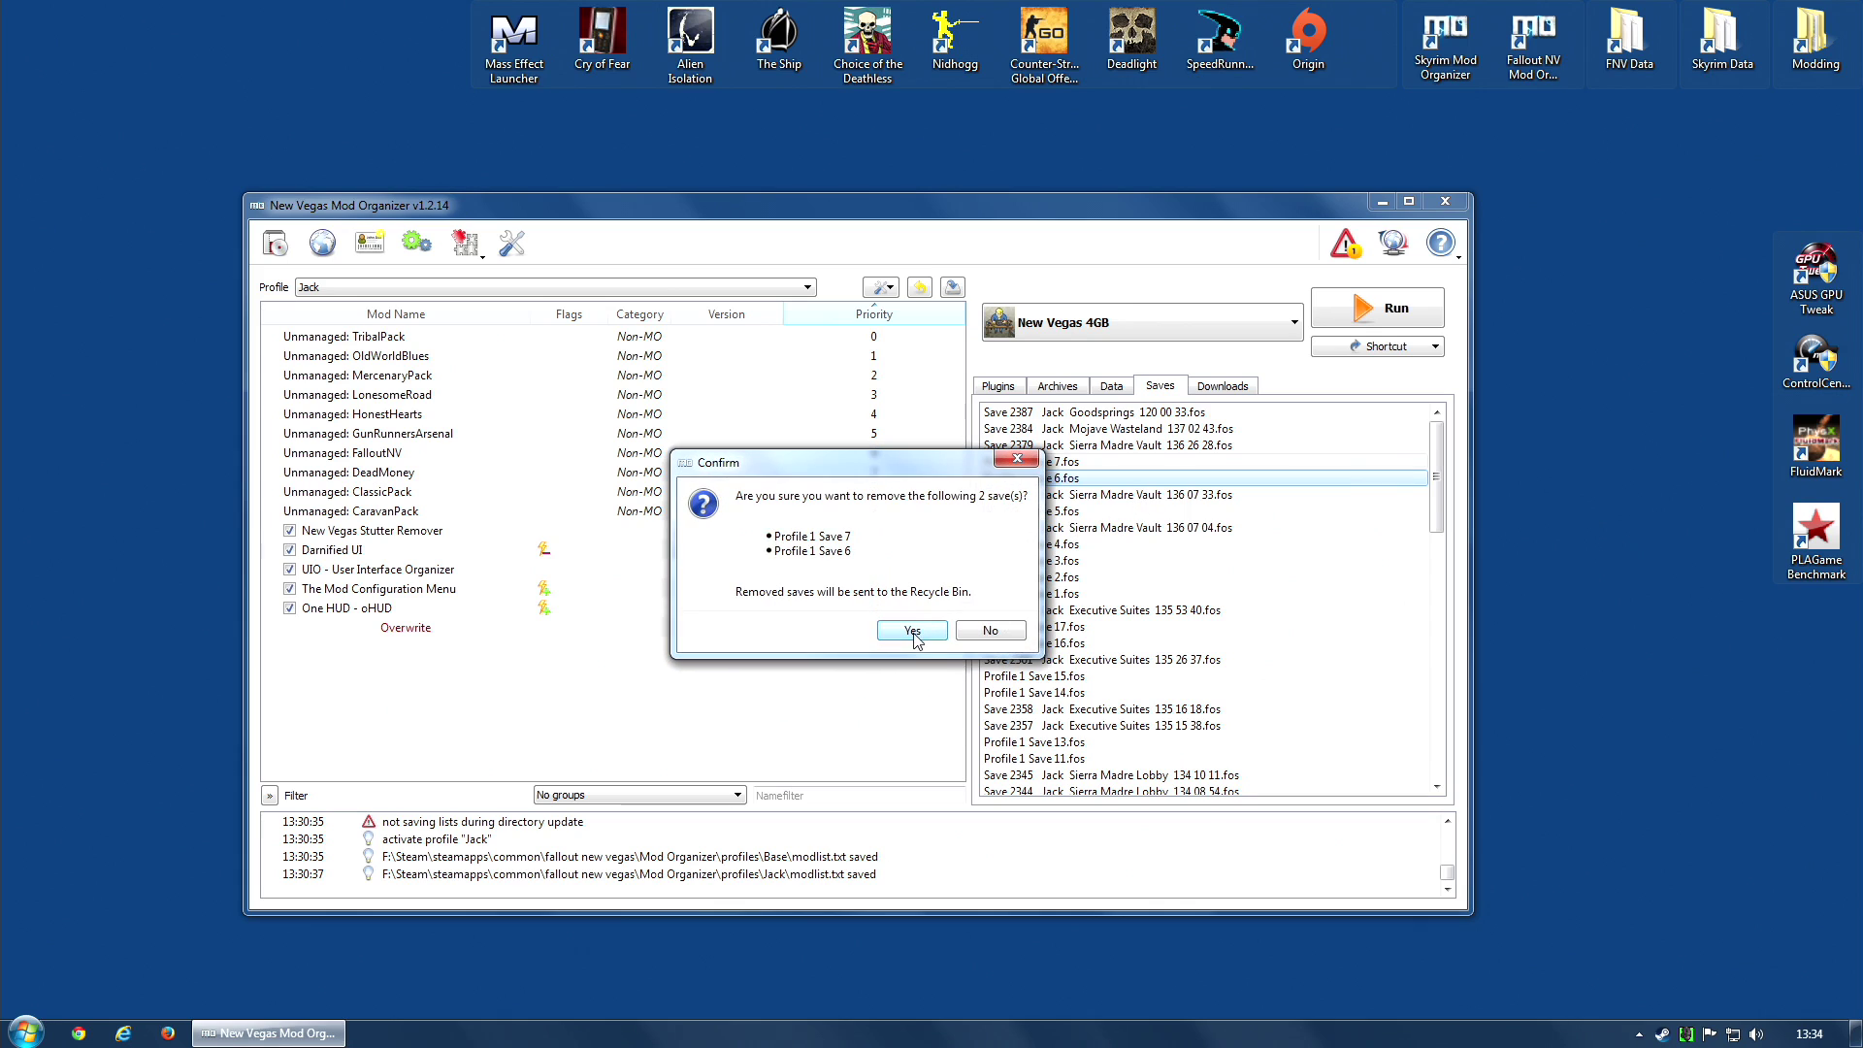
pyautogui.click(920, 624)
pyautogui.moveTo(1169, 430)
pyautogui.rightClick(1063, 479)
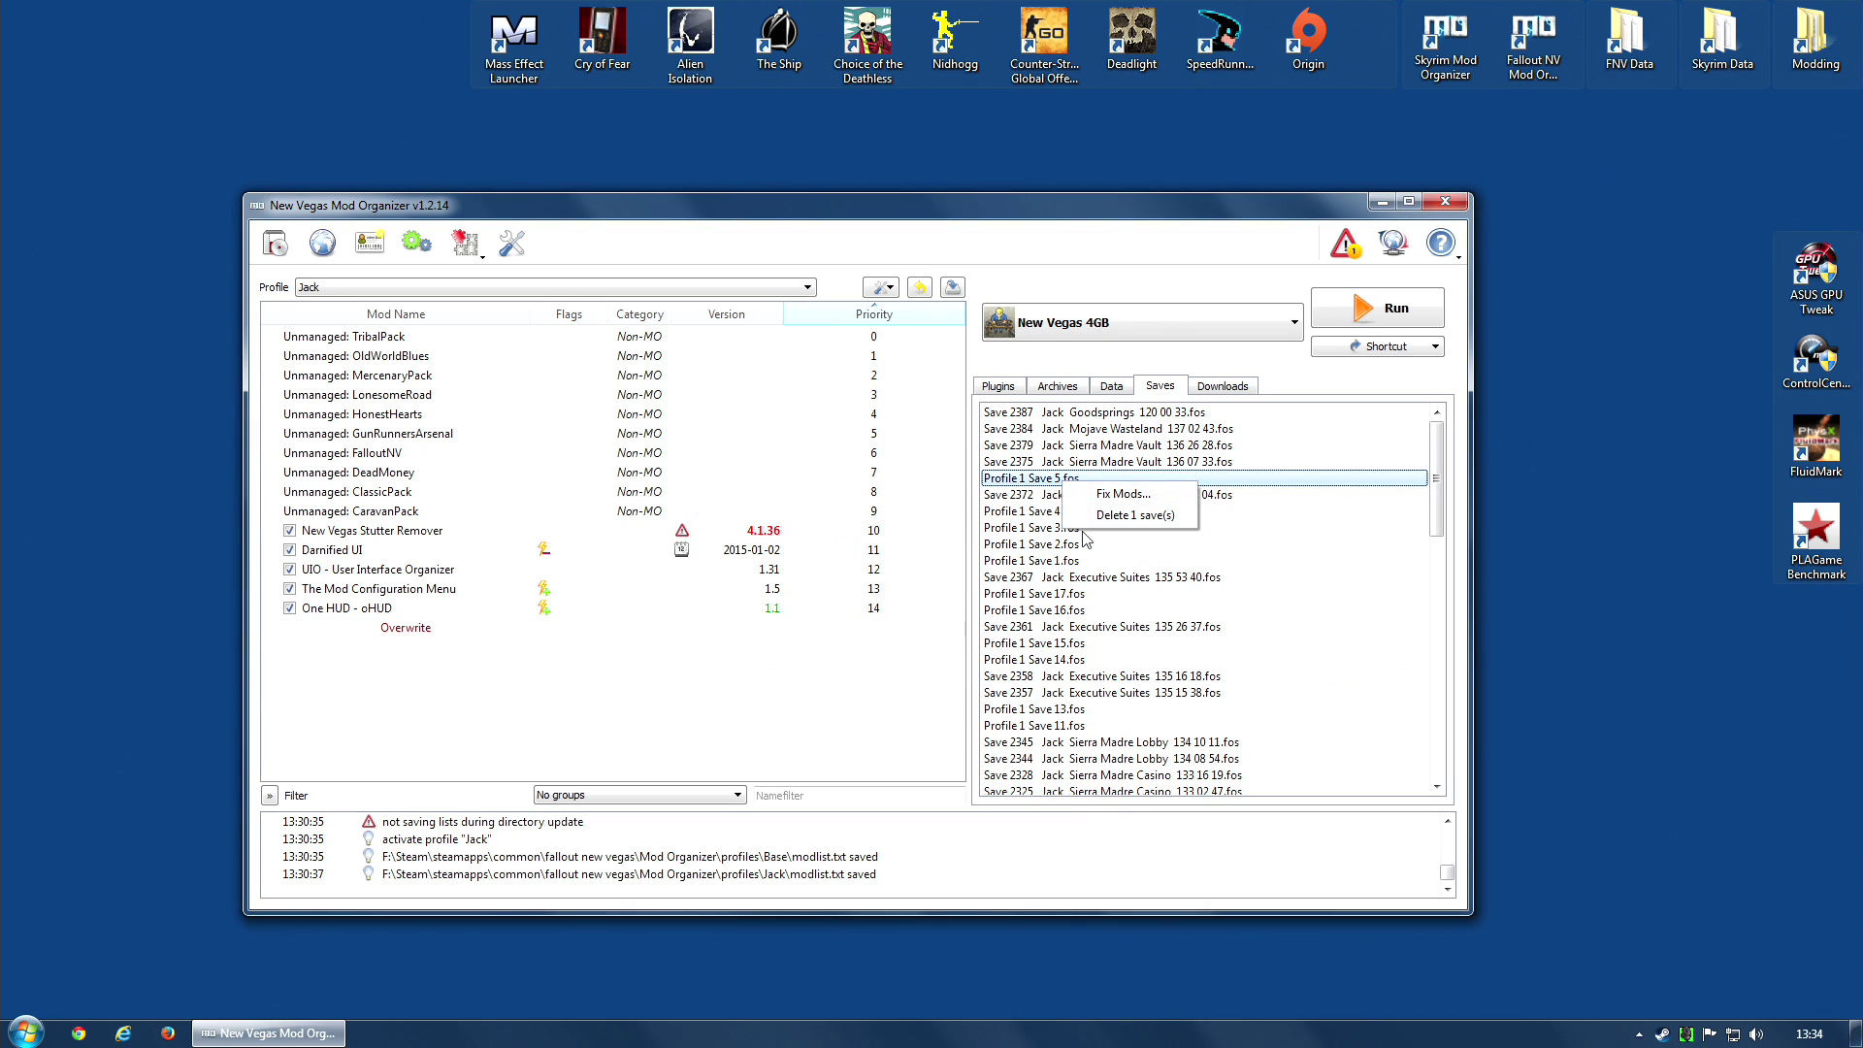
pyautogui.click(1107, 492)
pyautogui.click(912, 623)
pyautogui.moveTo(1065, 543)
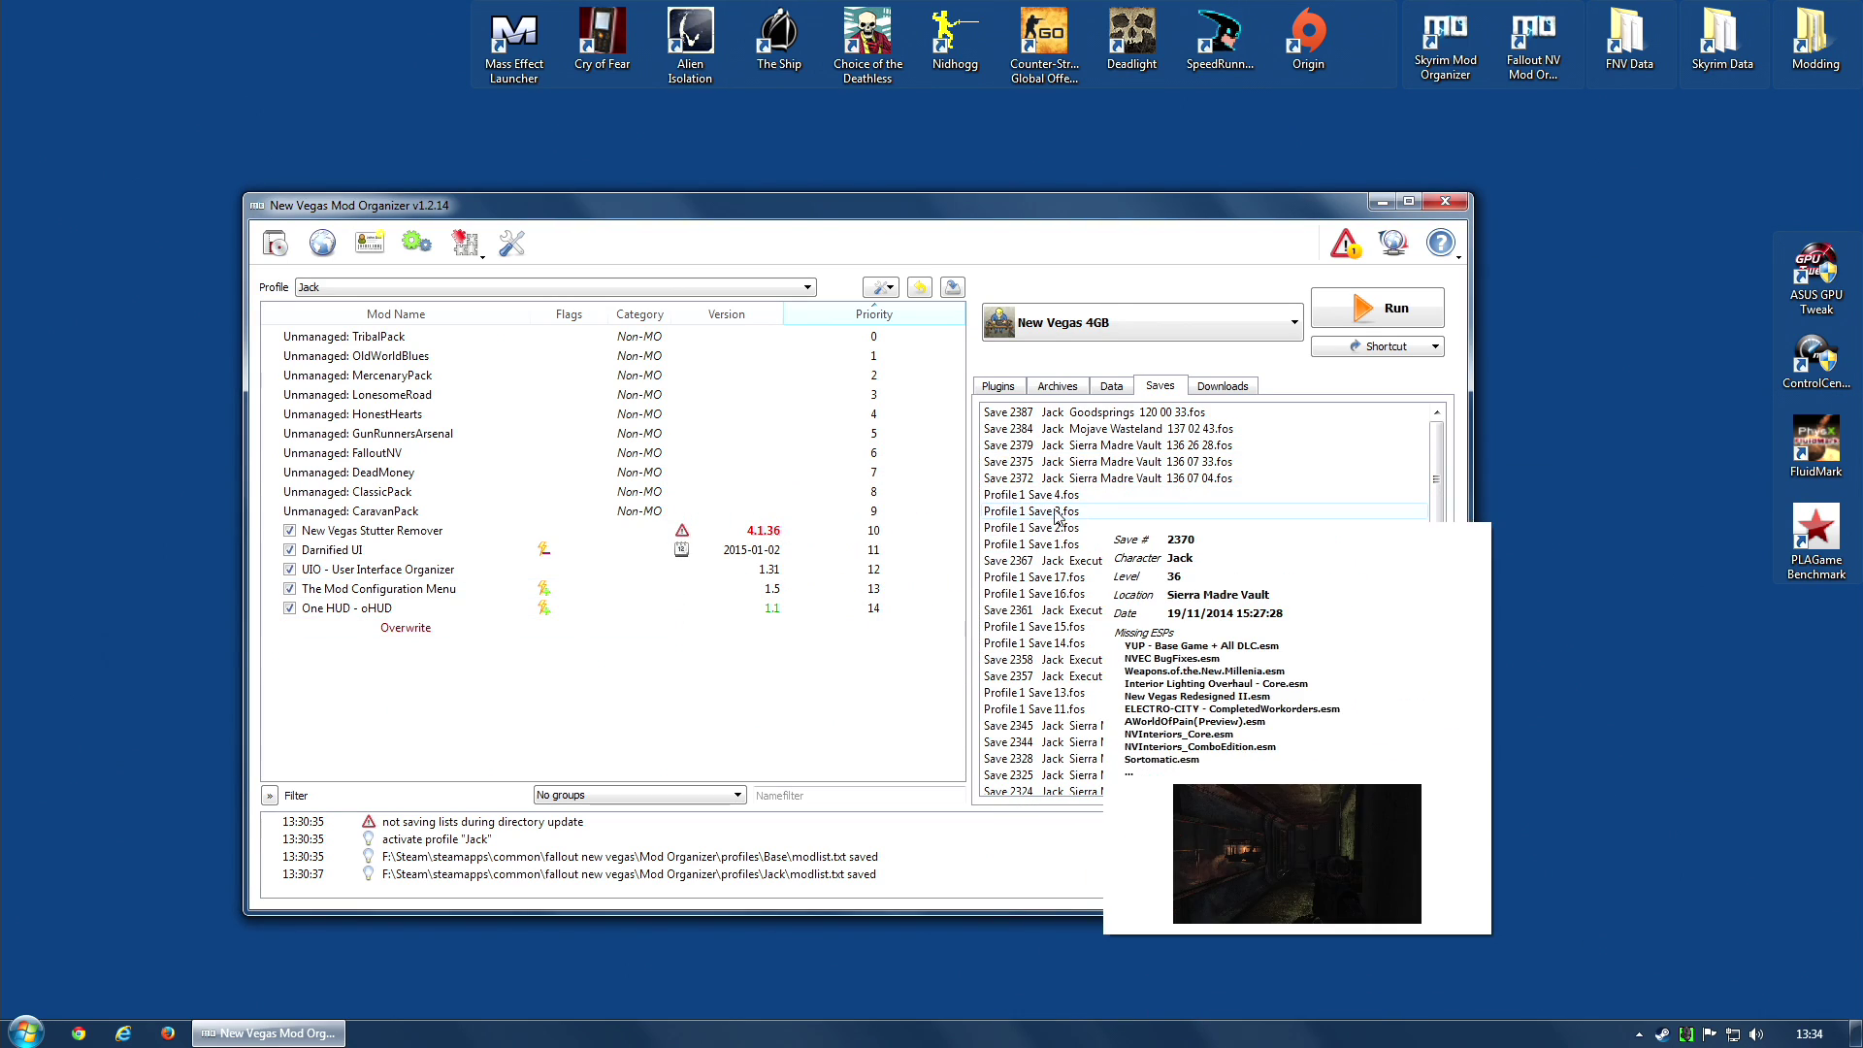
pyautogui.keyDown('shift'); pyautogui.click(1065, 544); pyautogui.keyUp('shift')
pyautogui.rightClick(1061, 525)
pyautogui.click(1118, 535)
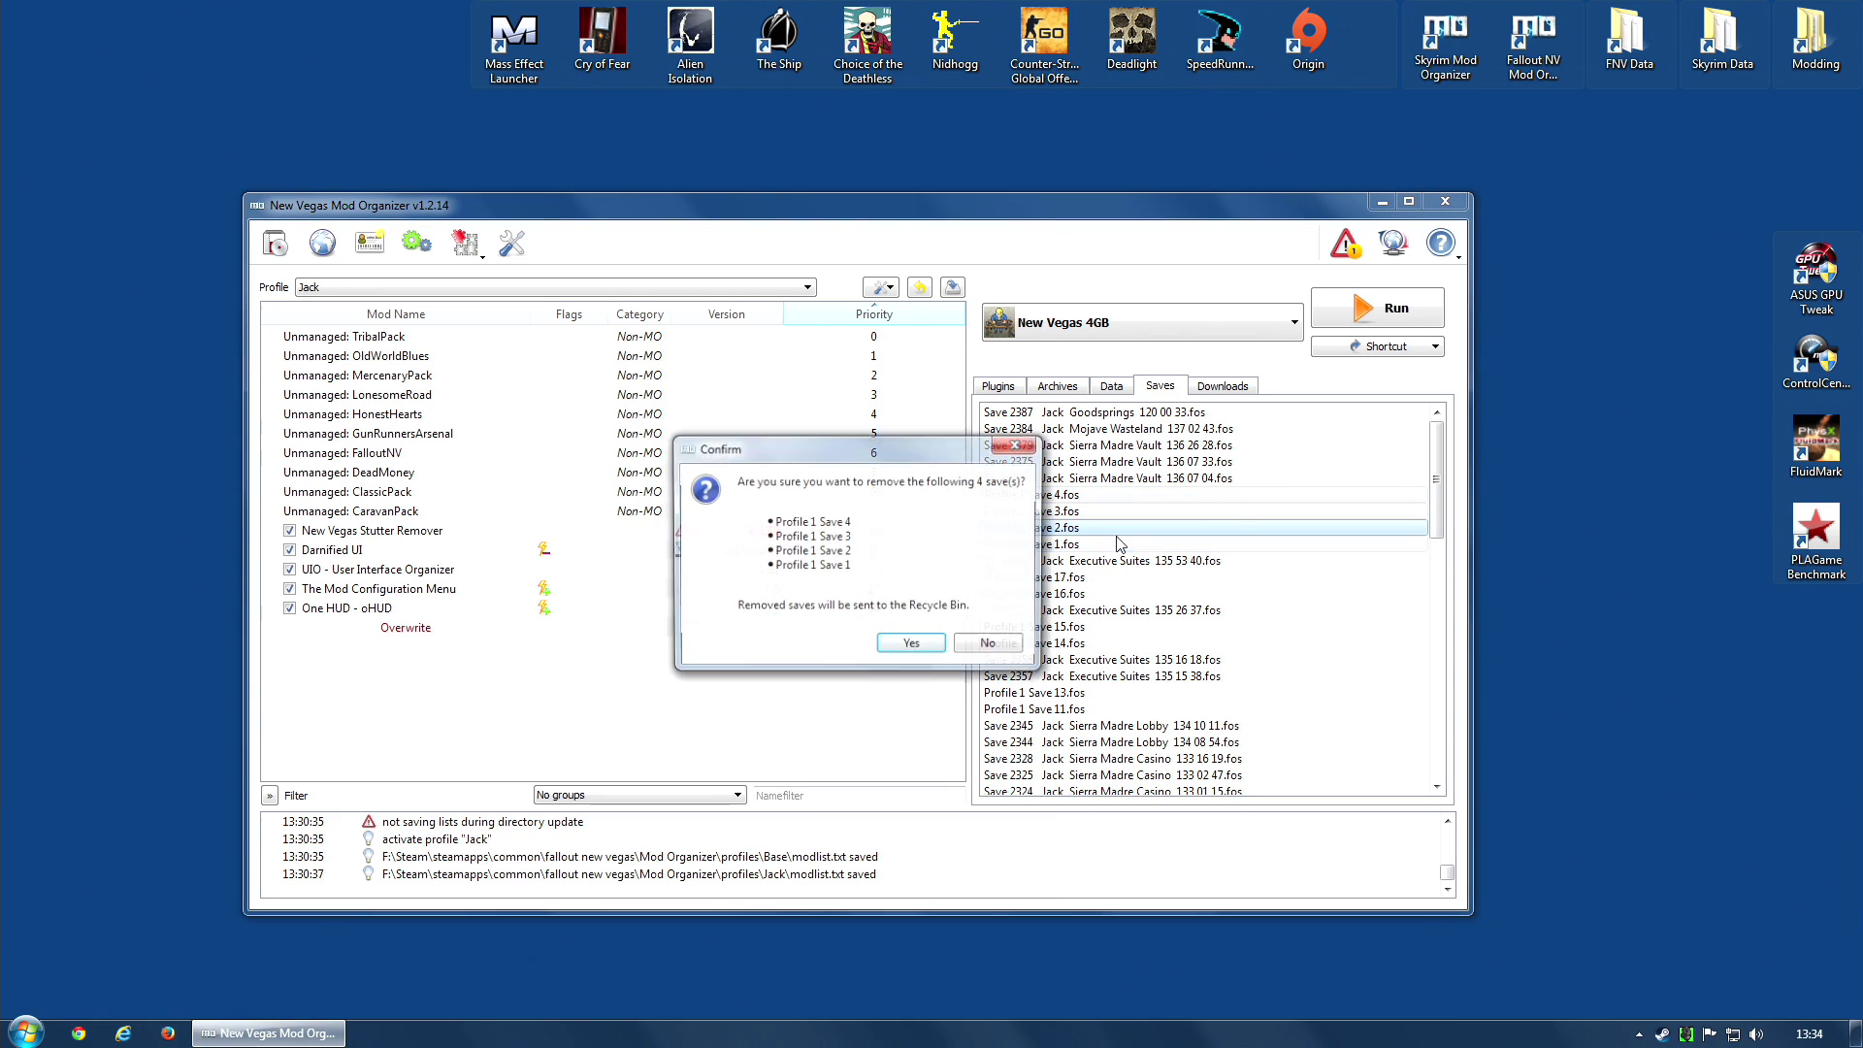
pyautogui.click(911, 647)
pyautogui.moveTo(1100, 505)
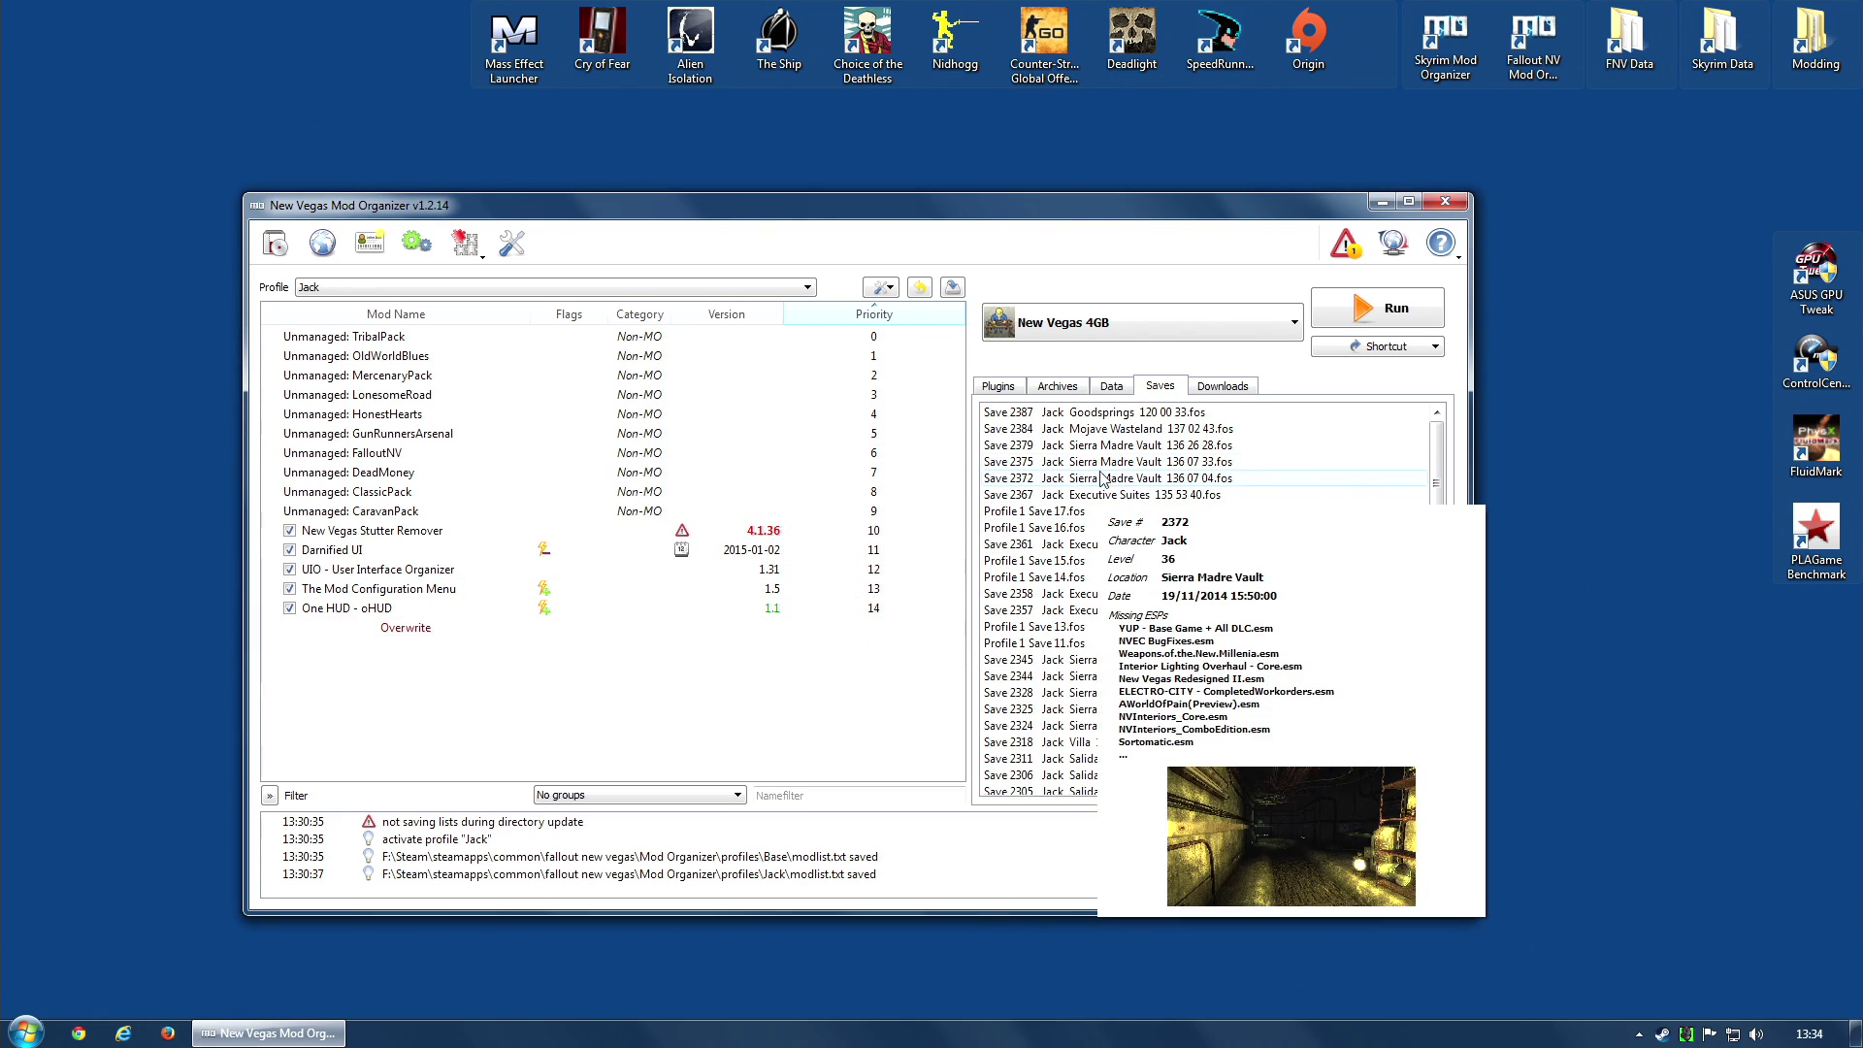
pyautogui.click(364, 287)
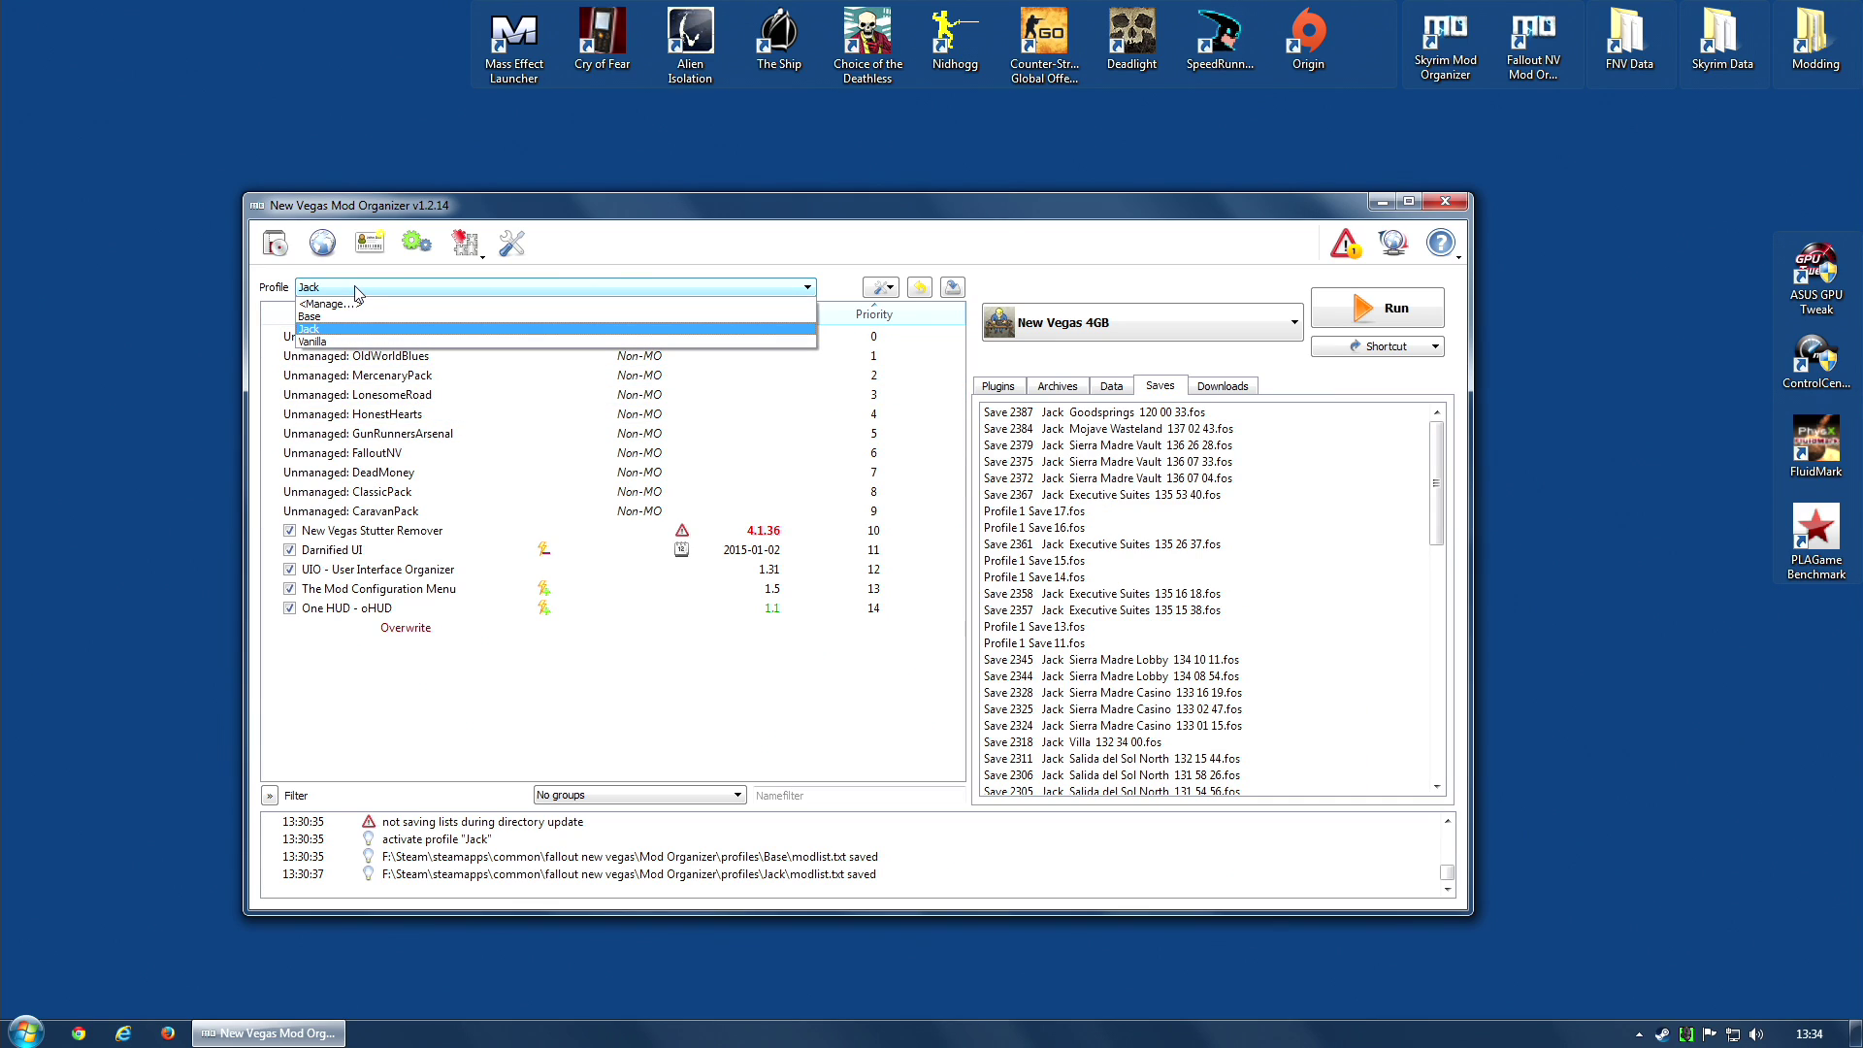
pyautogui.click(308, 317)
pyautogui.moveTo(1072, 419)
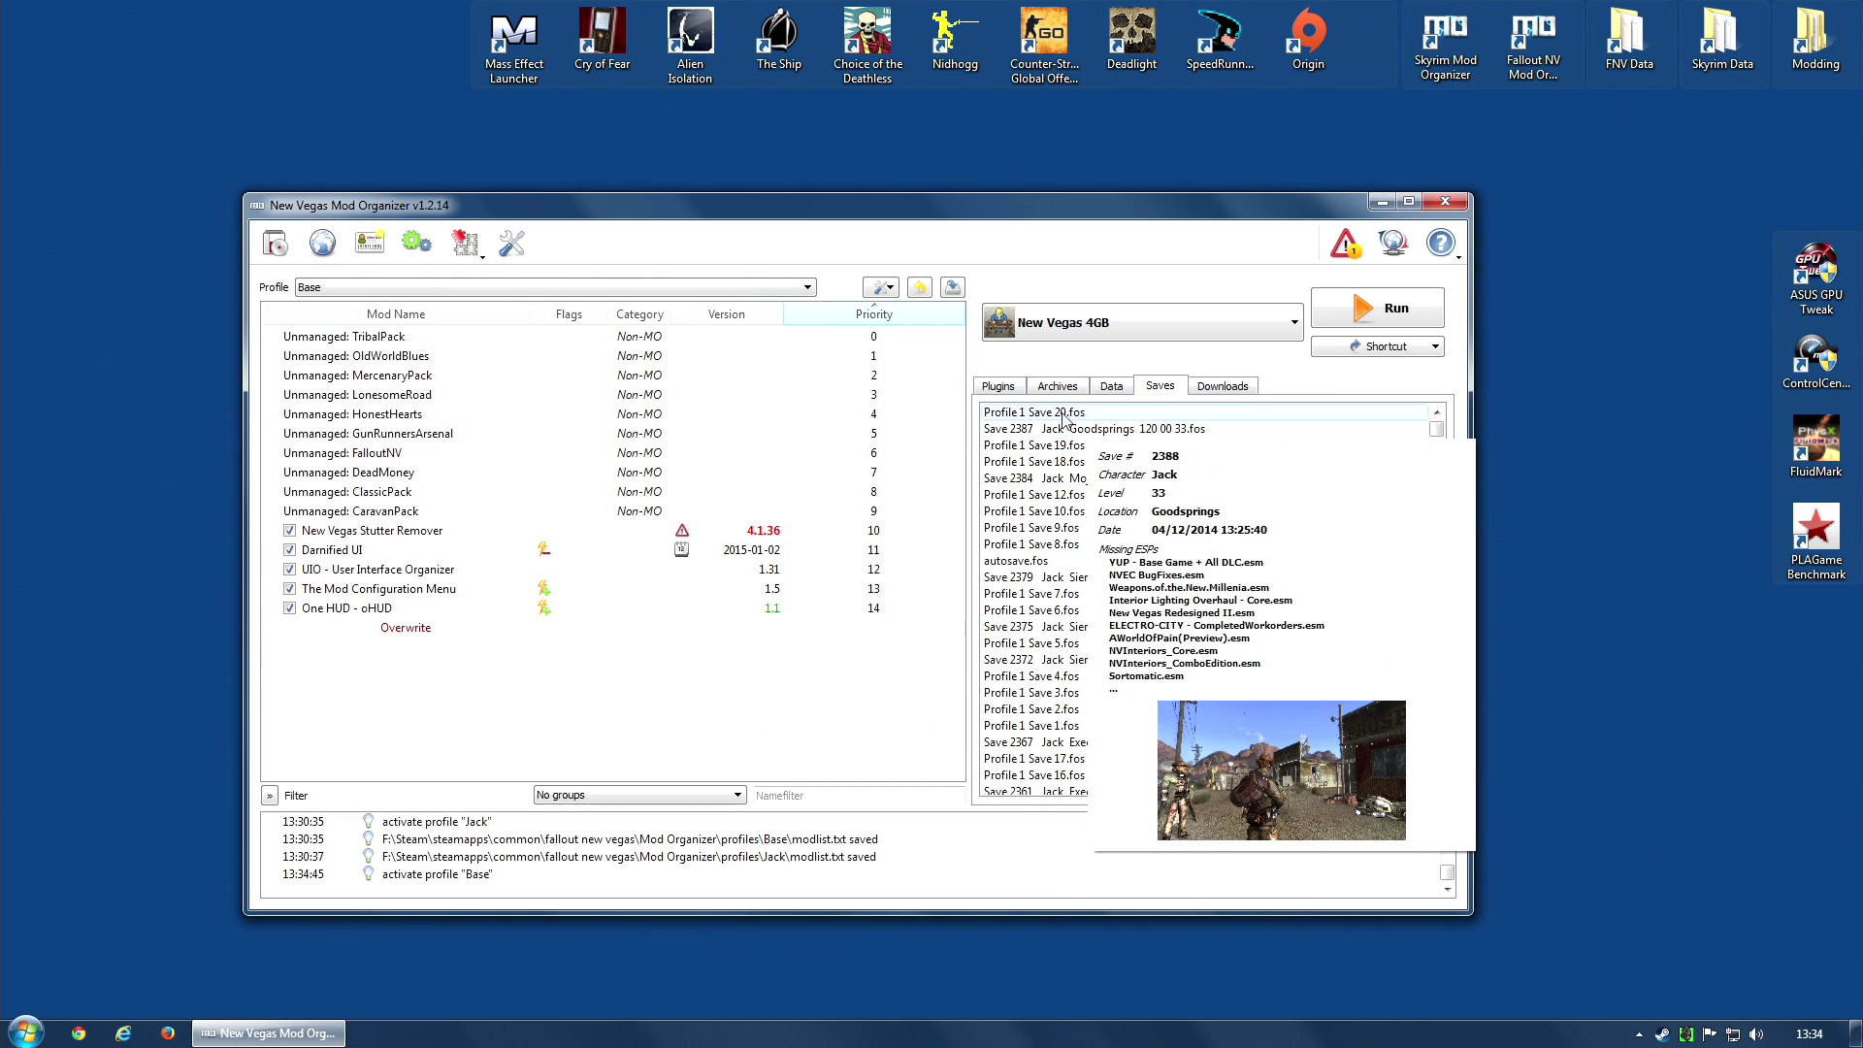
pyautogui.moveTo(1064, 581)
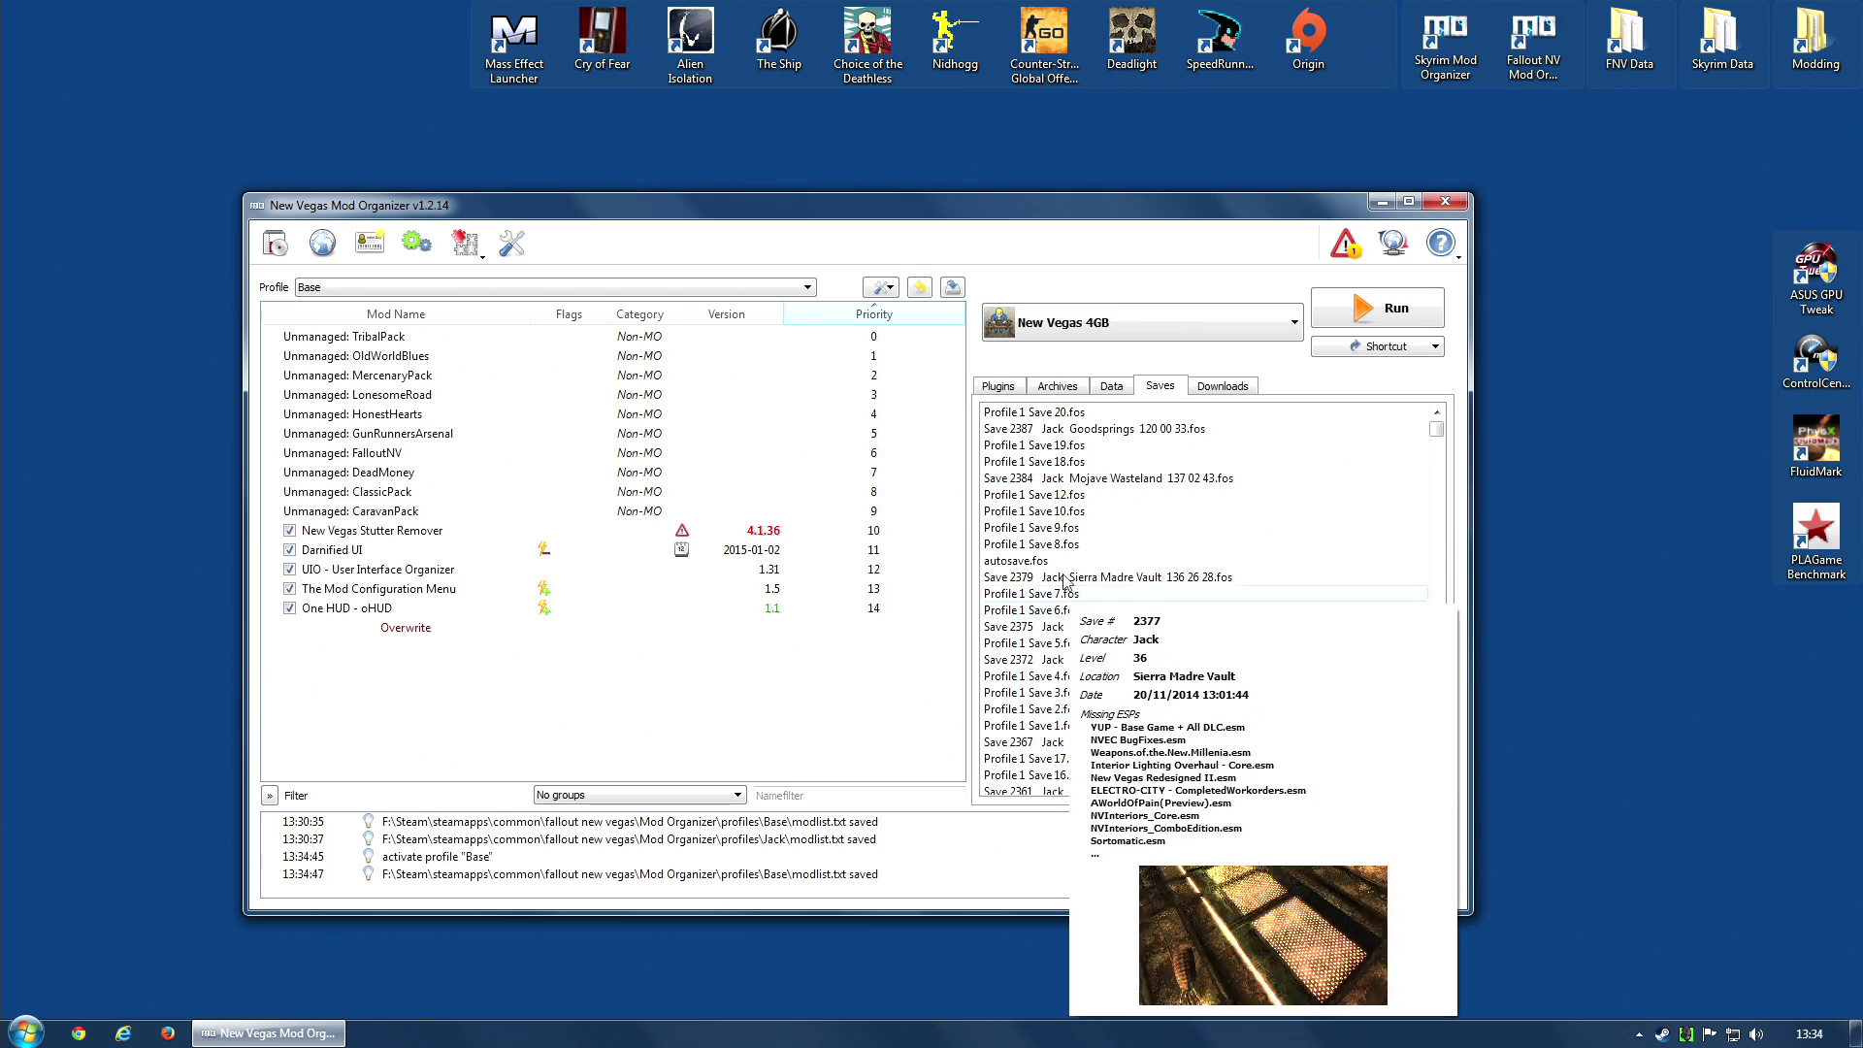
pyautogui.click(340, 288)
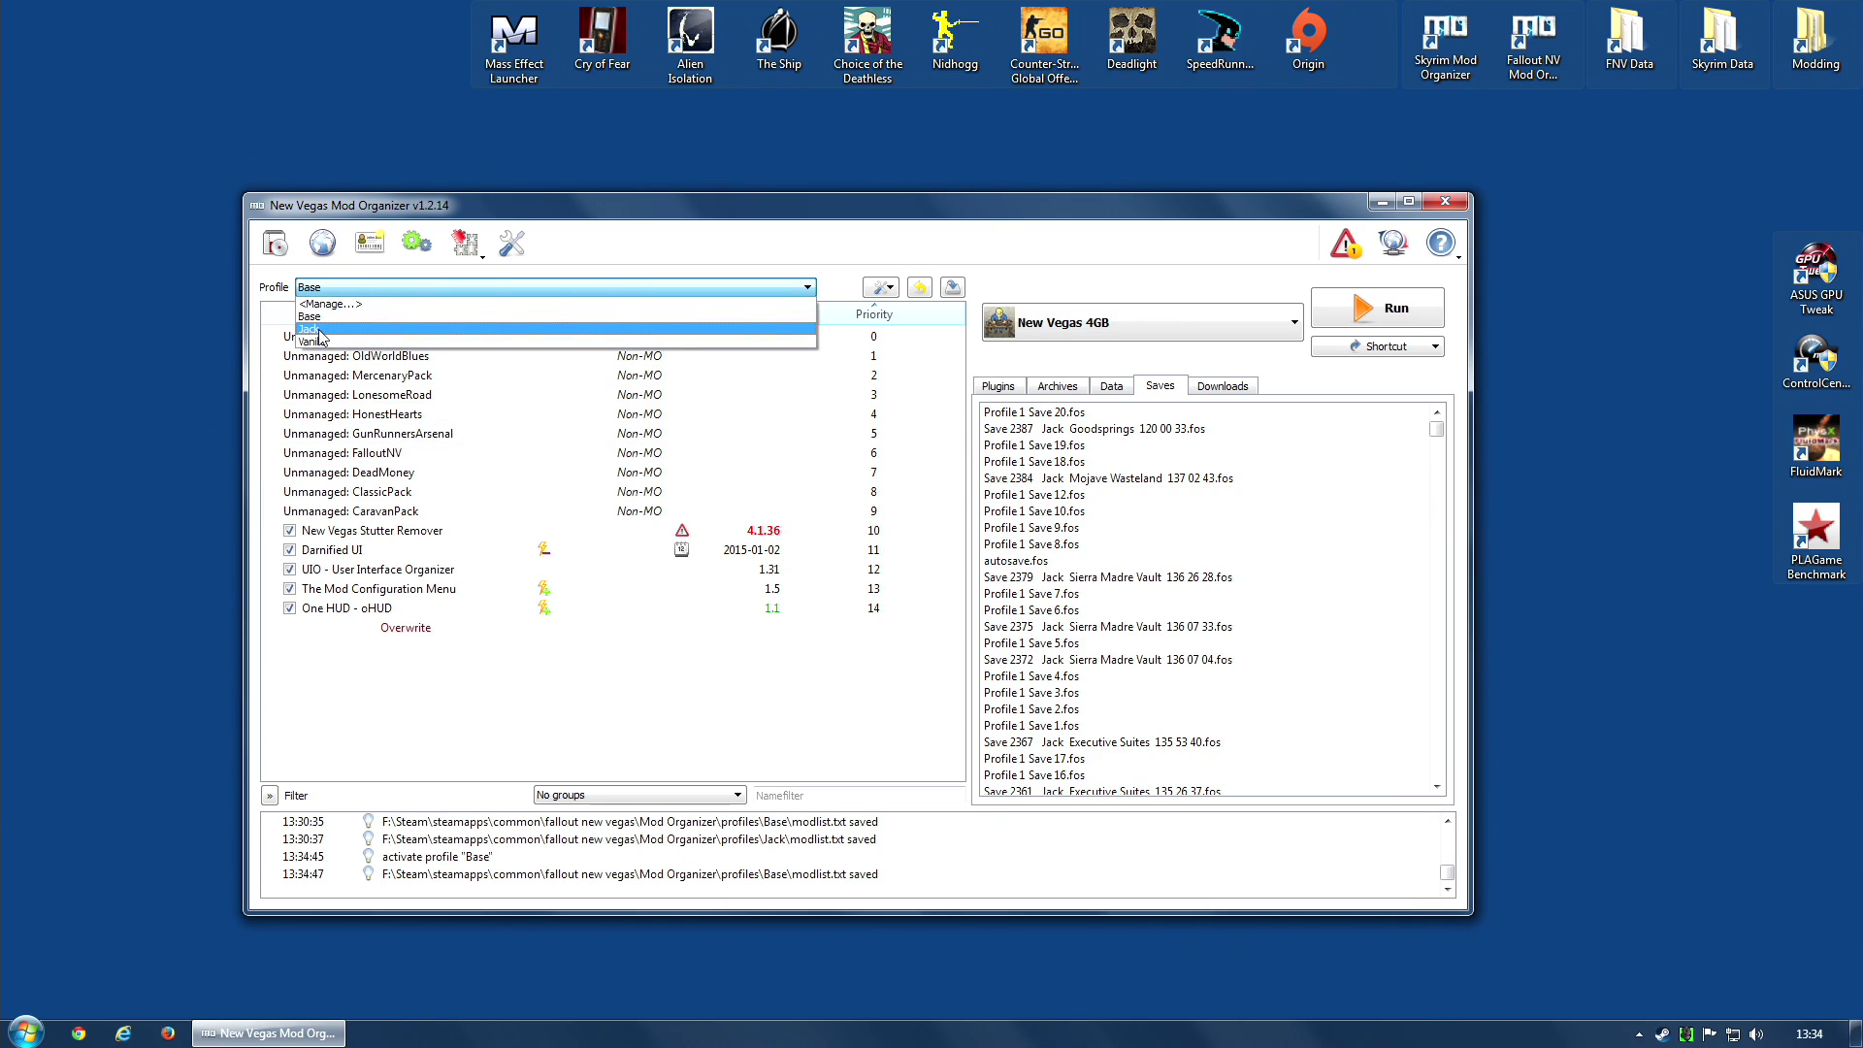
pyautogui.click(319, 331)
pyautogui.moveTo(1075, 684)
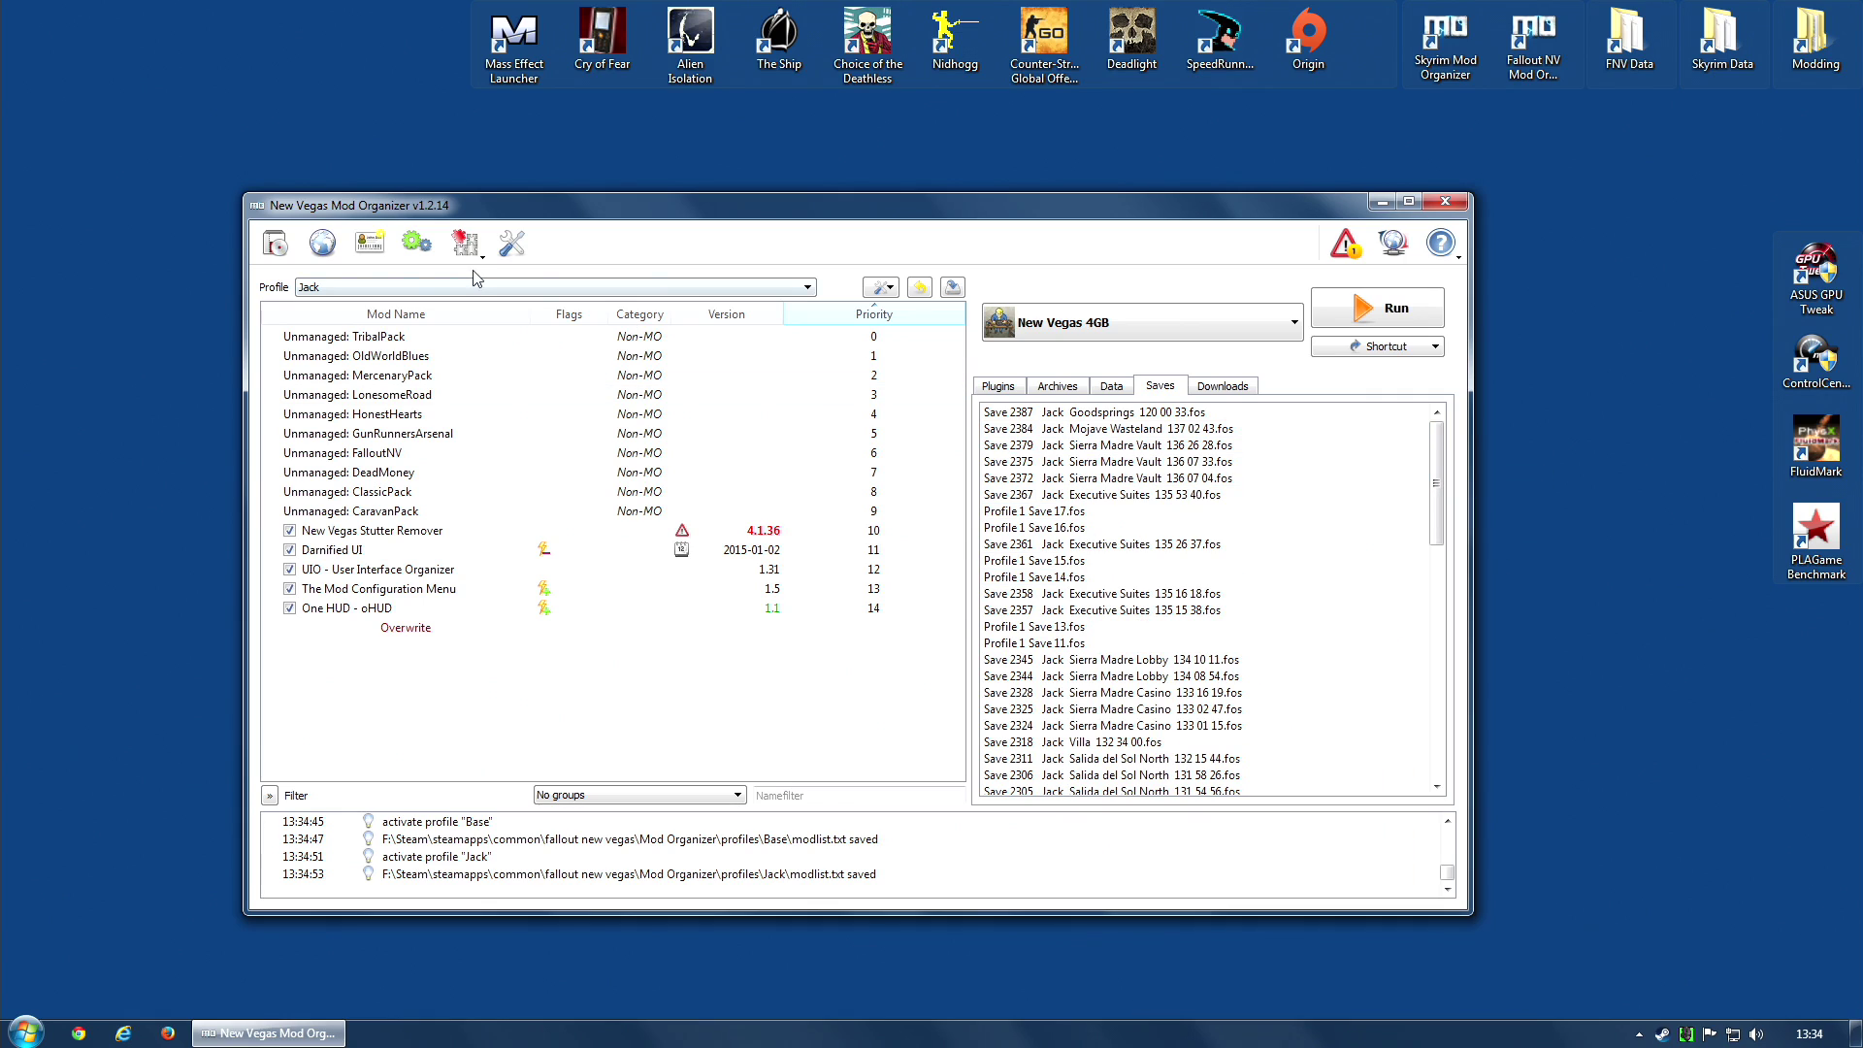
pyautogui.click(310, 289)
pyautogui.click(311, 313)
pyautogui.moveTo(1056, 454)
pyautogui.moveTo(1206, 583)
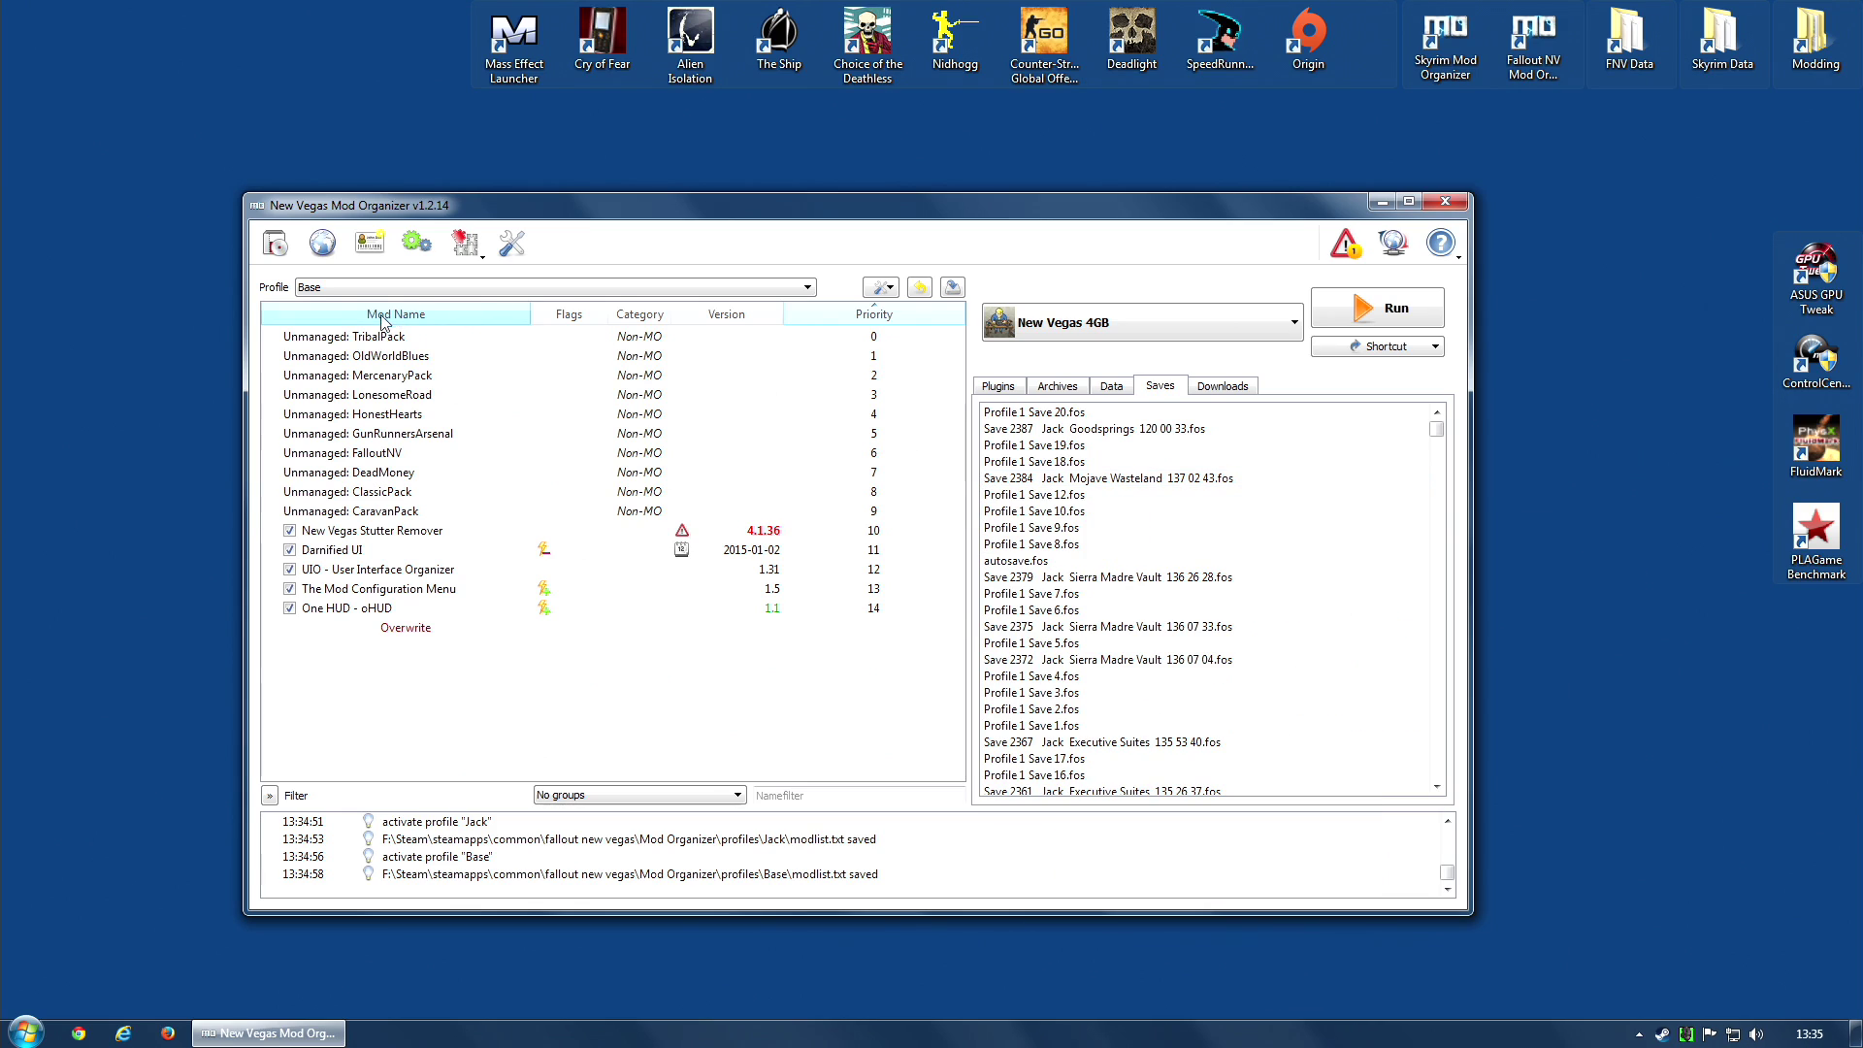
pyautogui.click(323, 288)
pyautogui.click(309, 329)
pyautogui.moveTo(1213, 442)
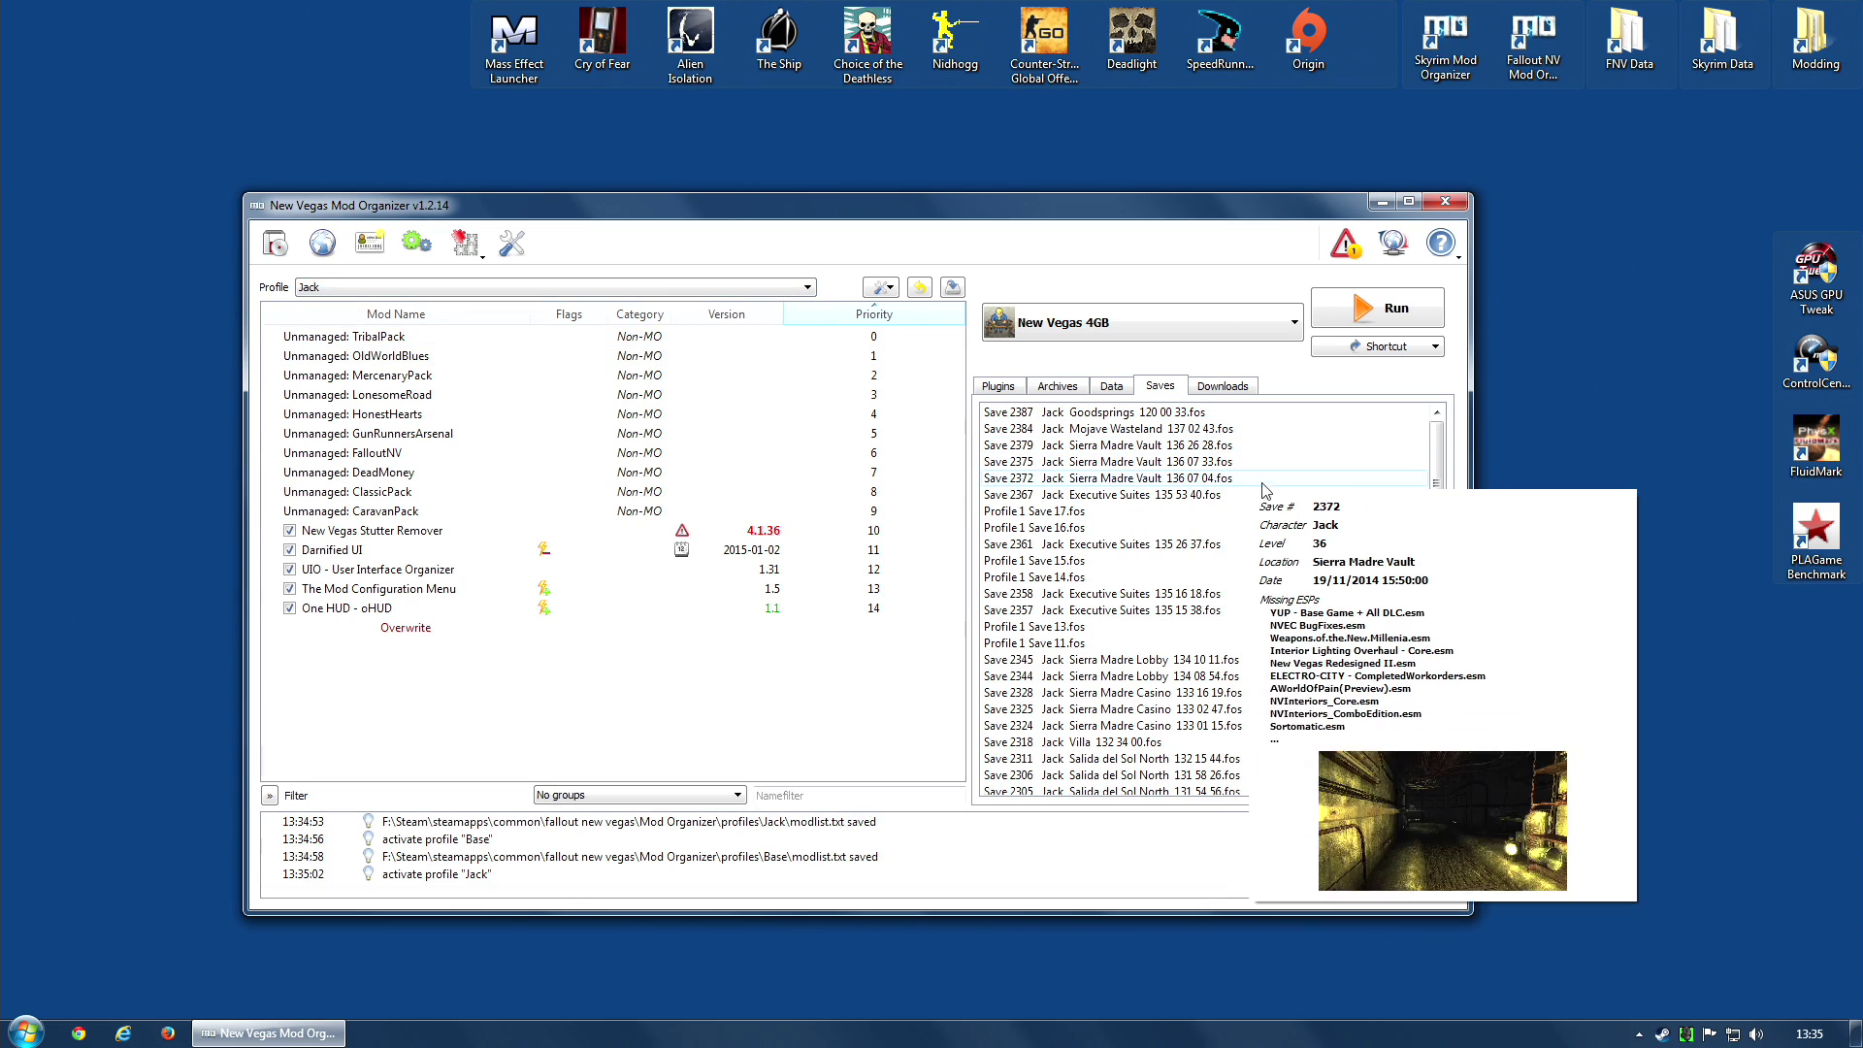